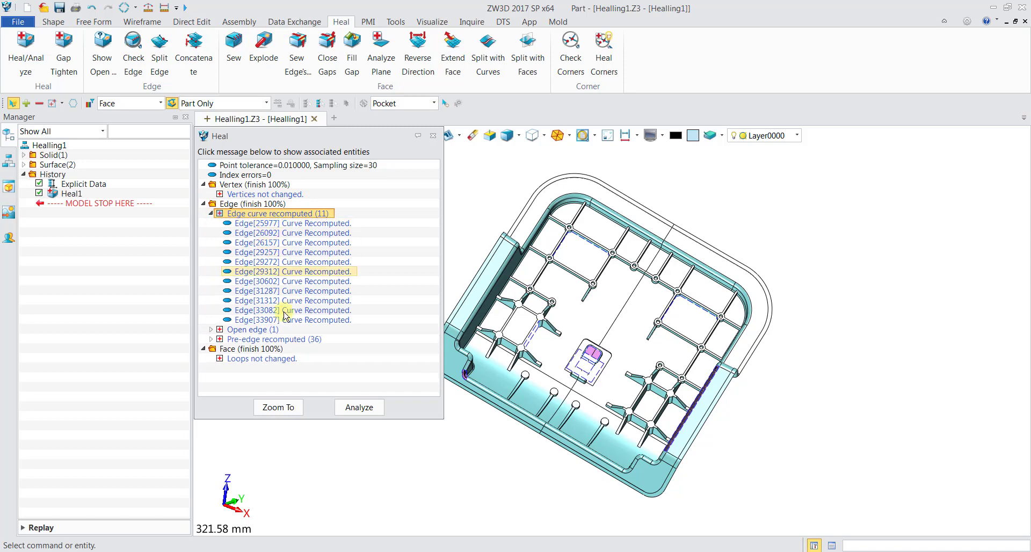
# - Zoom to recomputed edge 25977 from the heal report, and analyze the part for remaining geometry errors
pyautogui.click(266, 224)
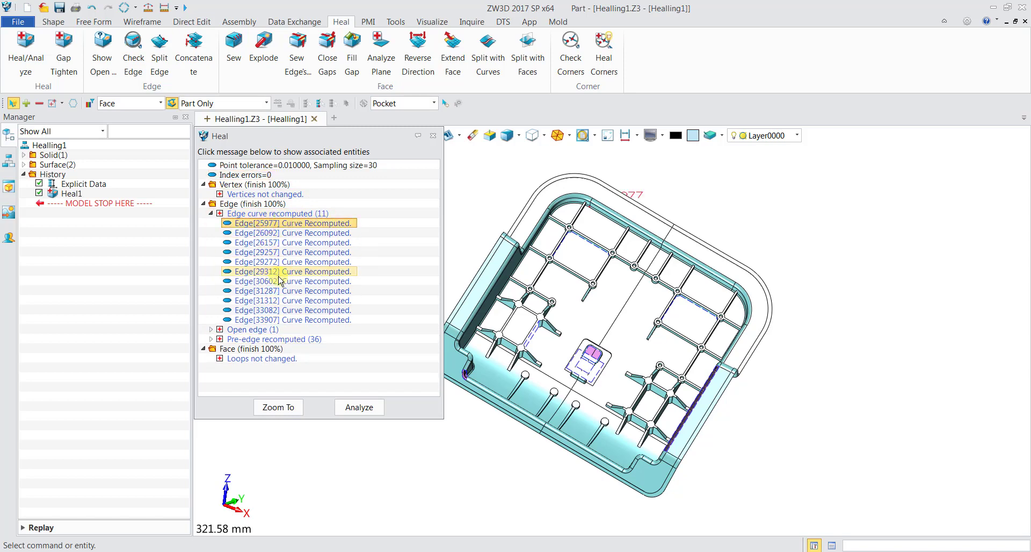
pyautogui.click(289, 406)
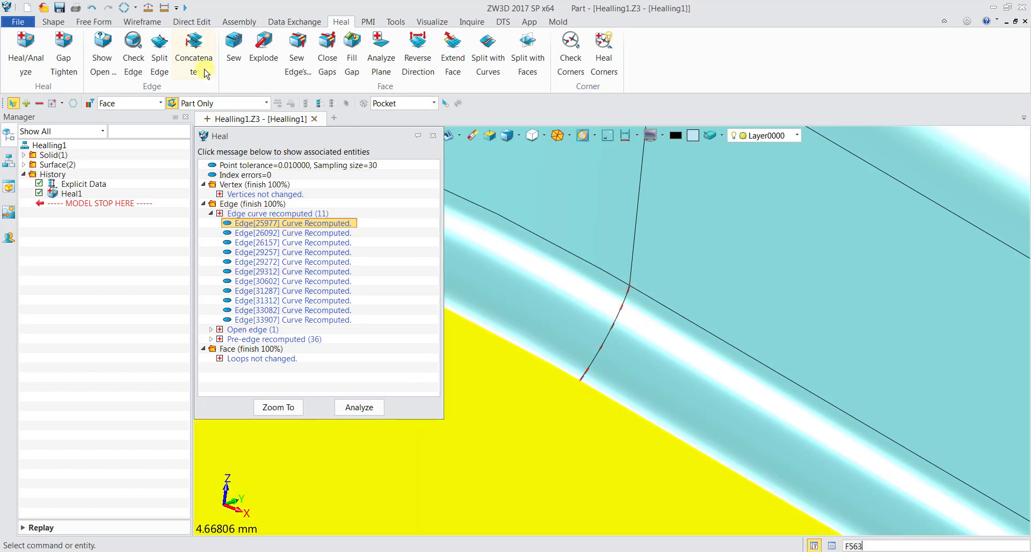
pyautogui.click(17, 63)
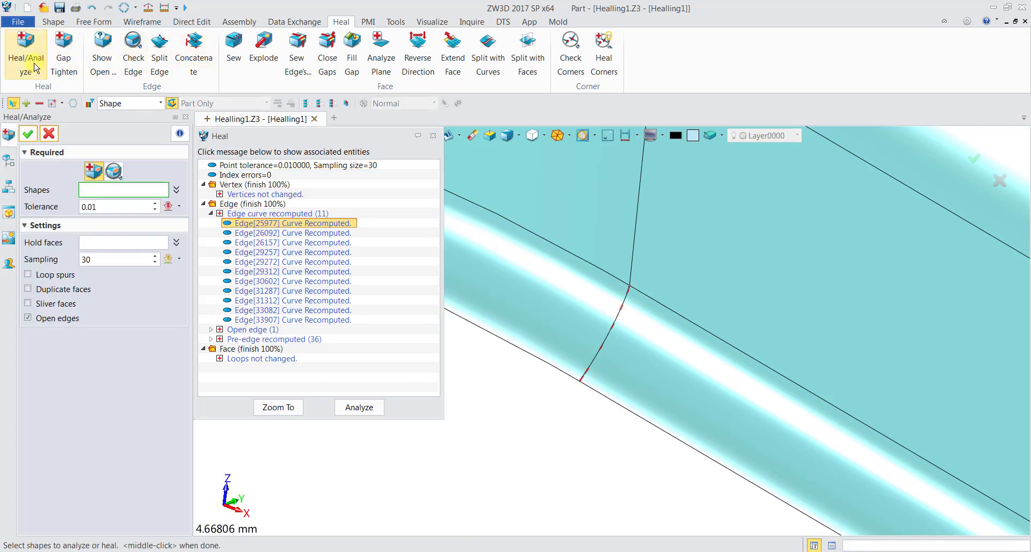
pyautogui.click(97, 180)
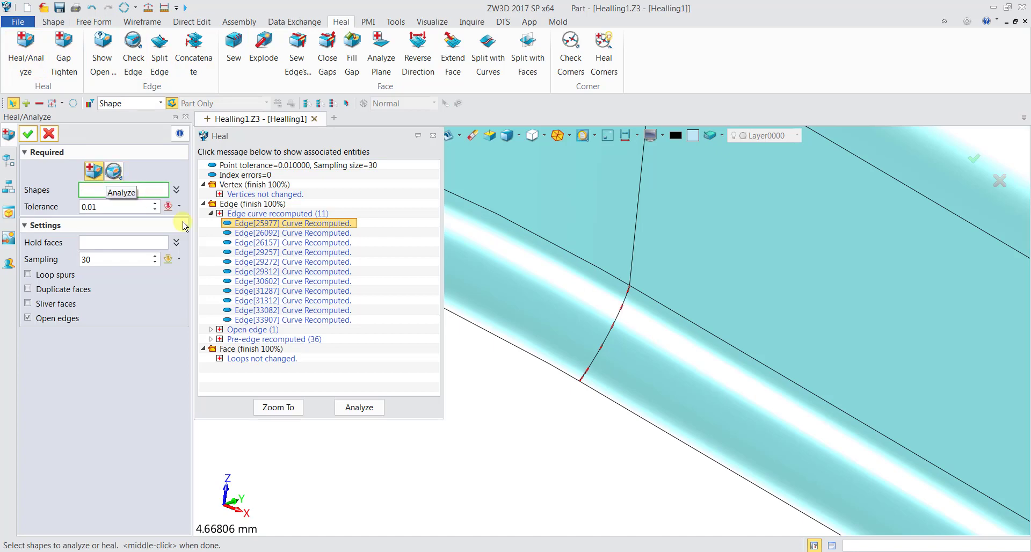
pyautogui.click(364, 412)
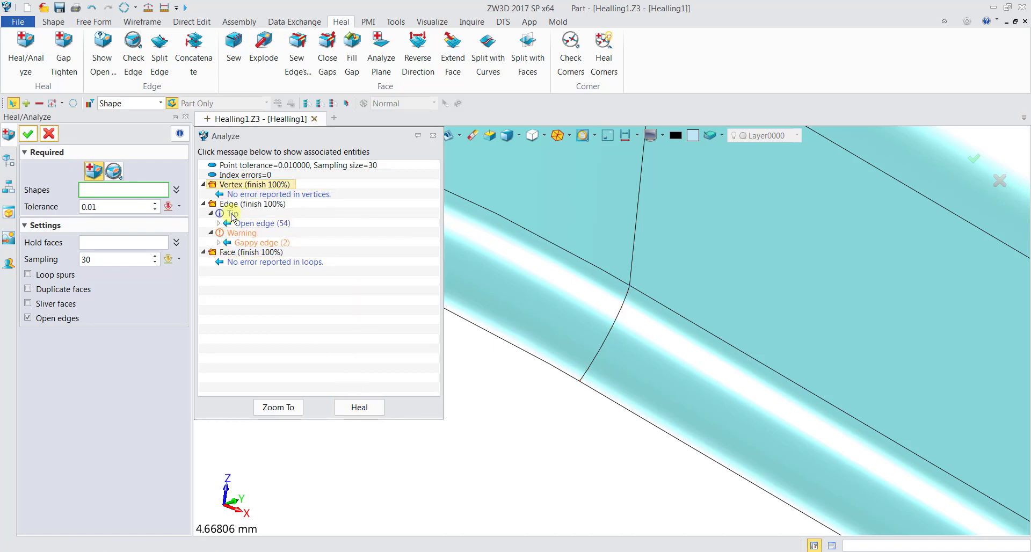
# - Expand the open edges in the analysis report and zoom to open edge 26482
pyautogui.click(219, 223)
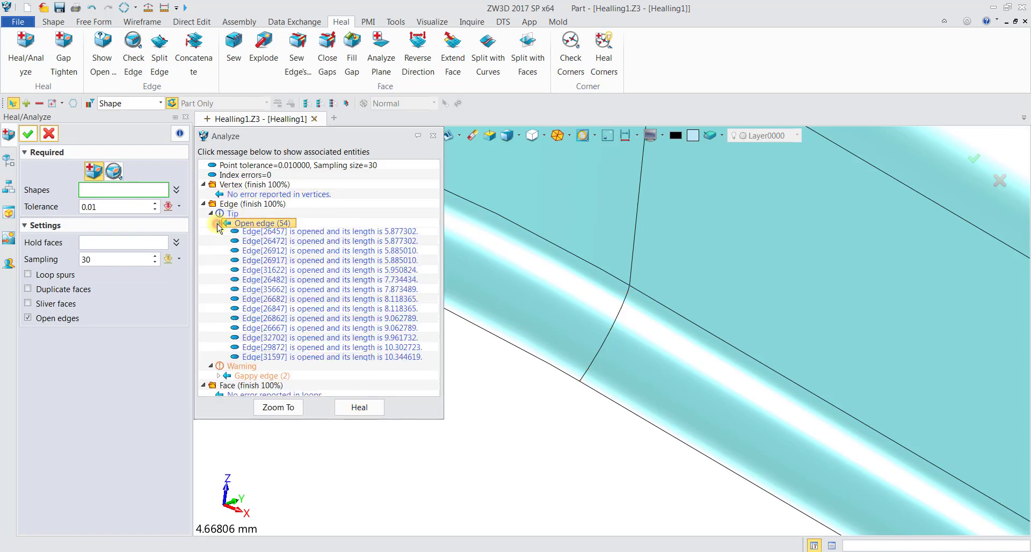
pyautogui.scroll(-6, 300, 355)
pyautogui.click(300, 369)
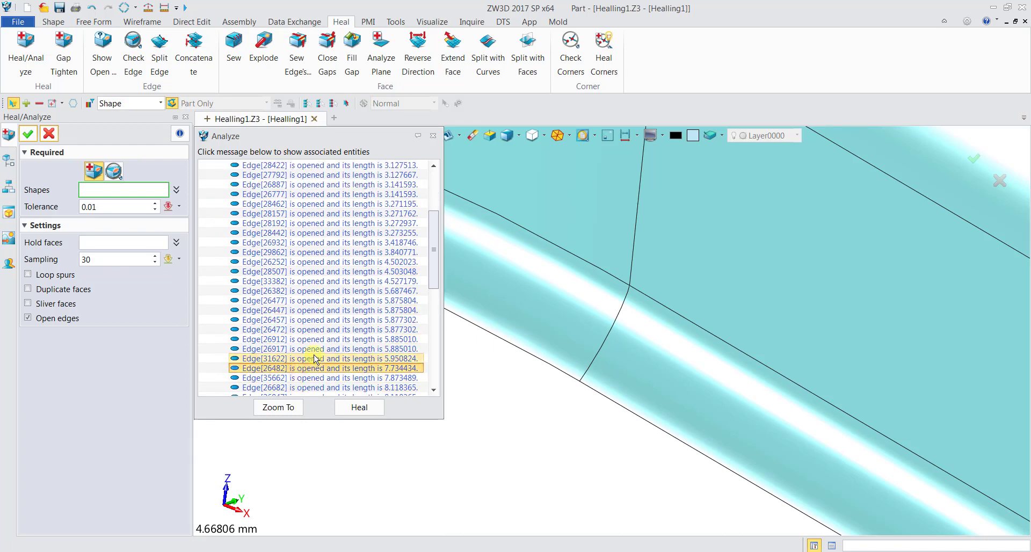
pyautogui.click(293, 408)
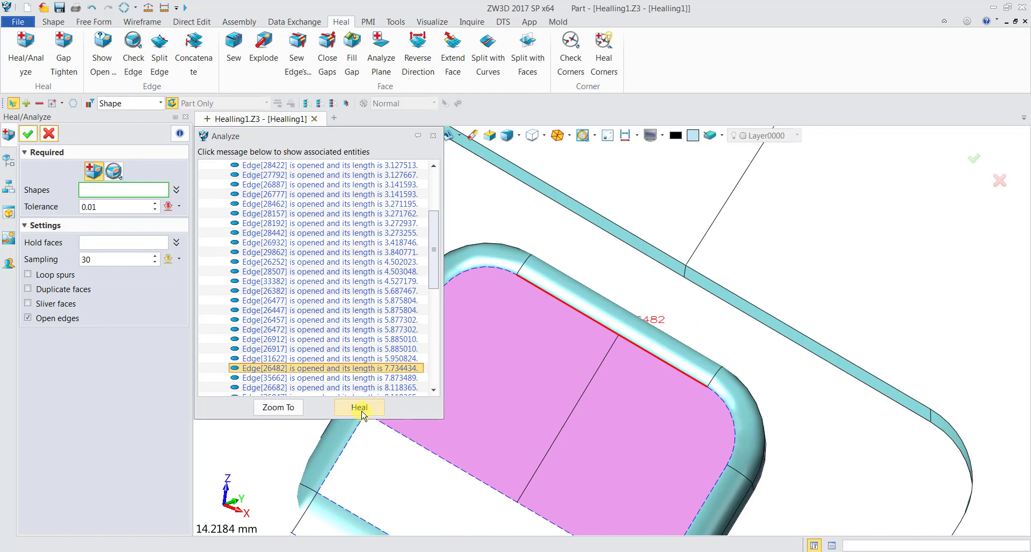
# - Run the automatic heal on the analyzed part, accept it at tolerance 0.01, and close the heal report
pyautogui.click(362, 412)
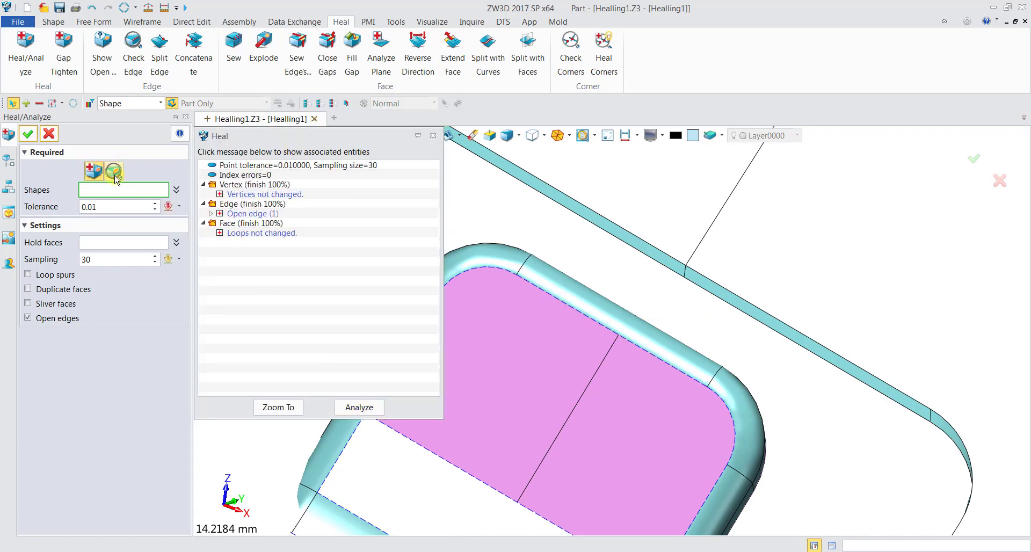
pyautogui.click(29, 136)
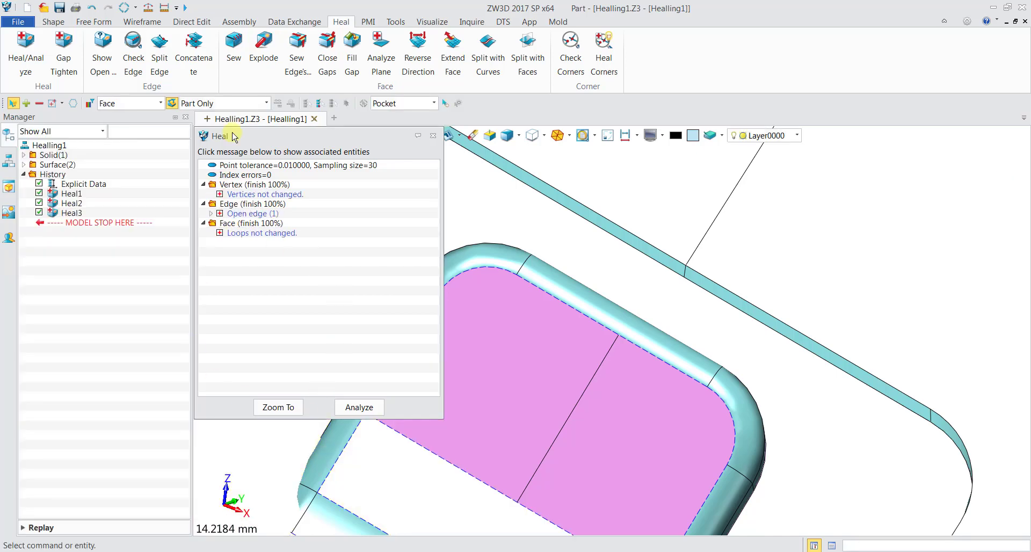
pyautogui.click(434, 135)
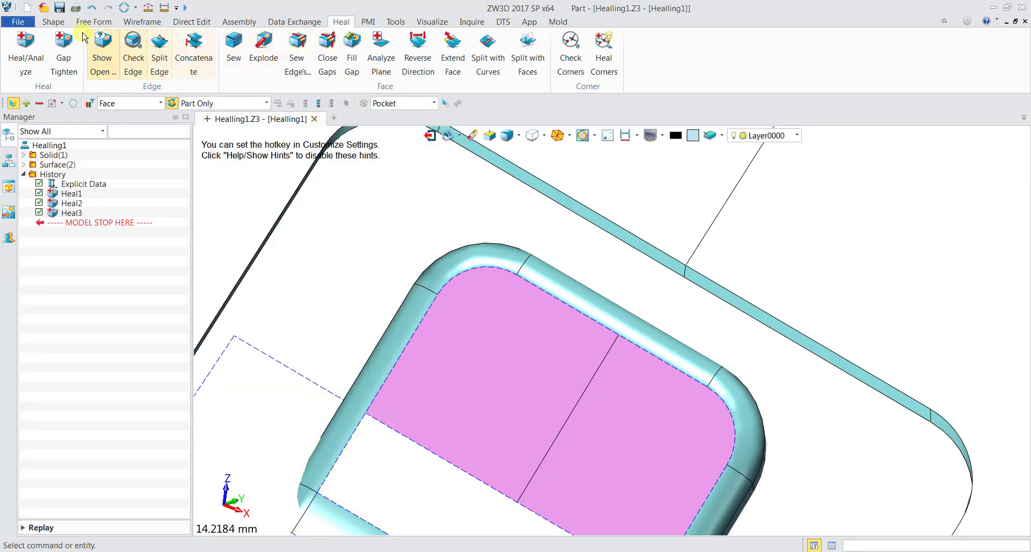
# - Show the part's open edges, go through them to edge number 8, and zoom to it before closing the display
pyautogui.scroll(-5, 365, 221)
pyautogui.scroll(-4, 365, 222)
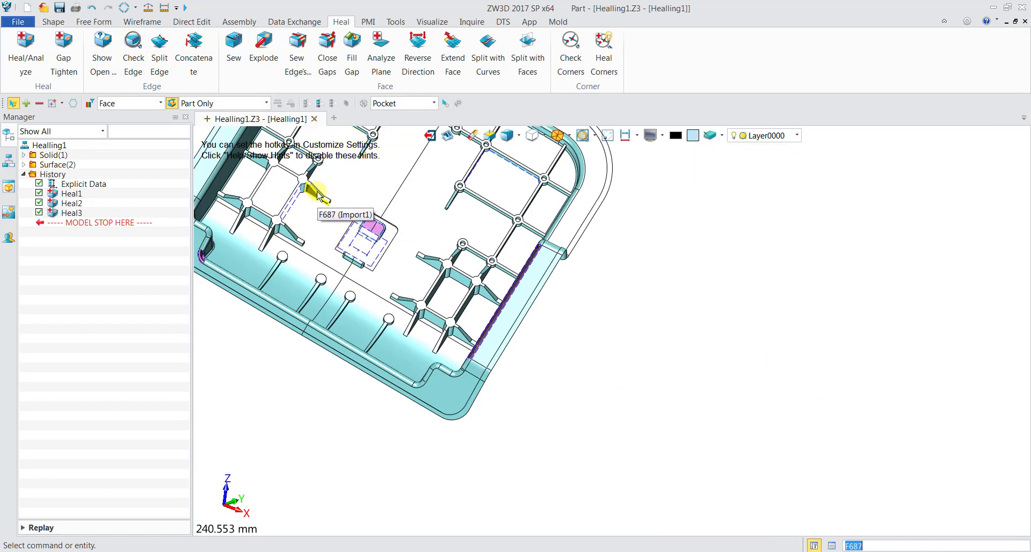
pyautogui.moveTo(322, 200); pyautogui.dragTo(509, 324, button='middle')
pyautogui.scroll(-1, 508, 324)
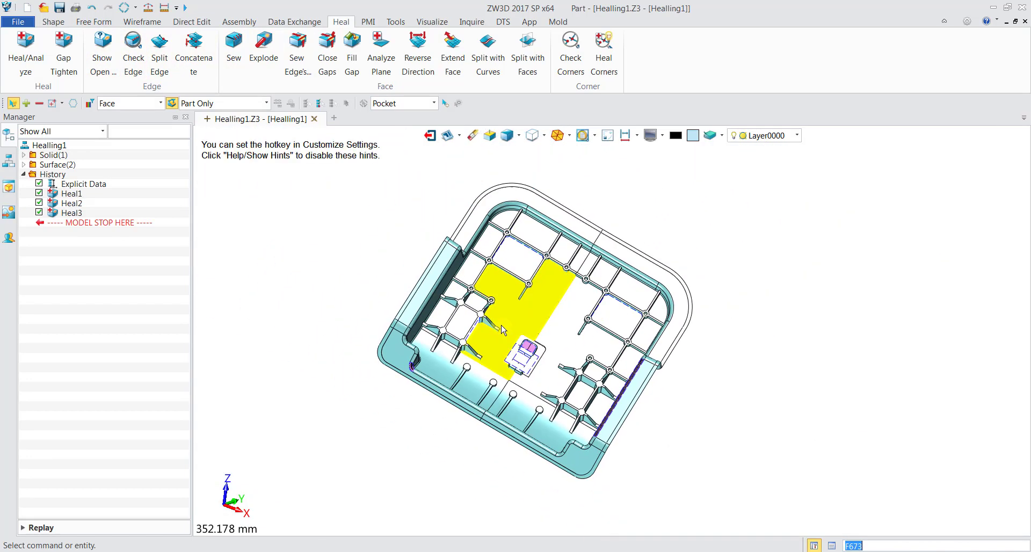
pyautogui.click(102, 53)
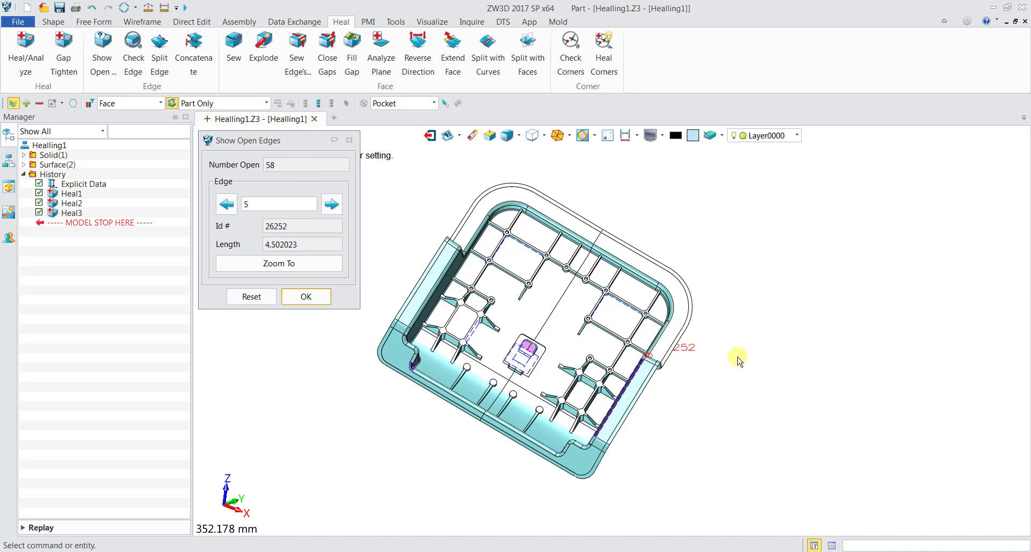
pyautogui.click(339, 218)
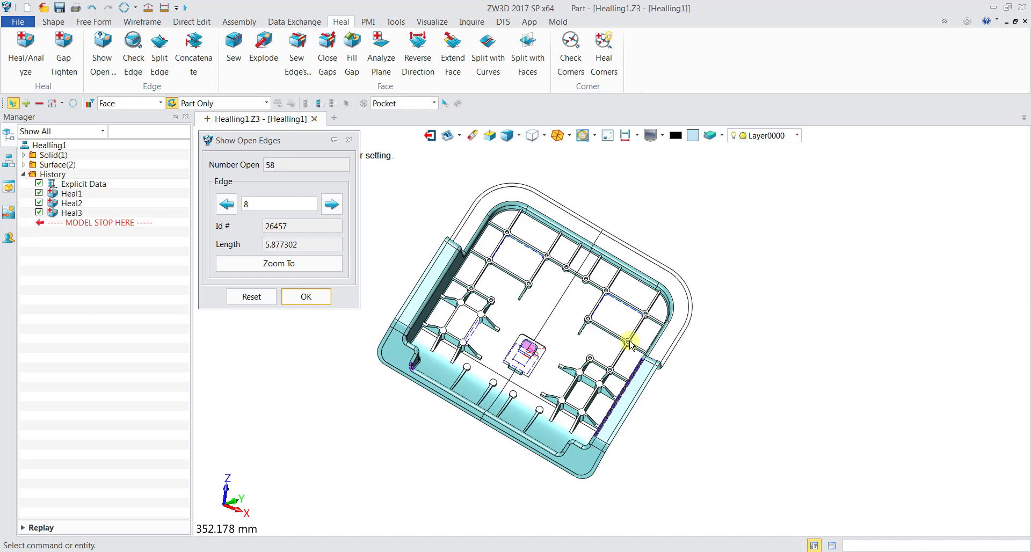
pyautogui.click(277, 266)
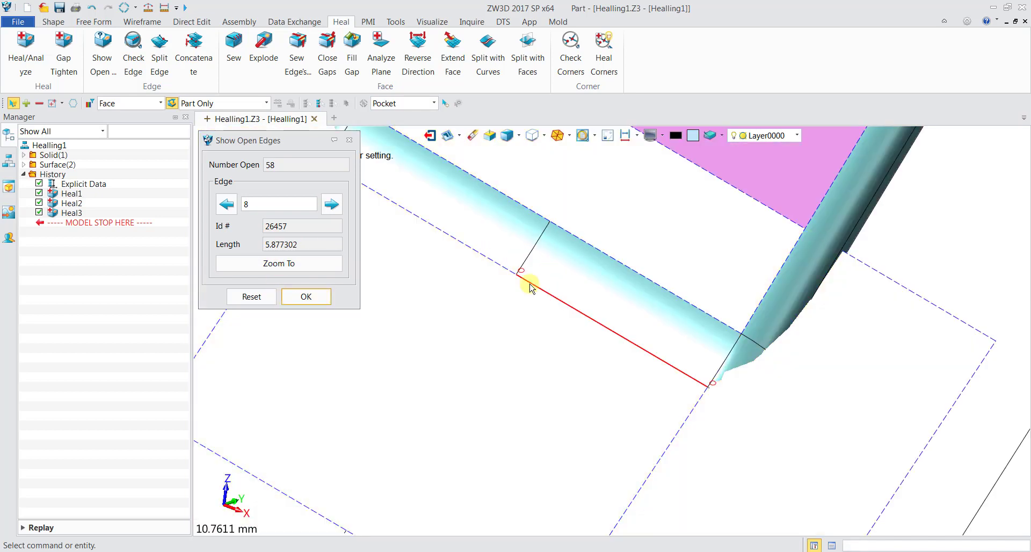
pyautogui.click(349, 141)
pyautogui.scroll(-5, 714, 231)
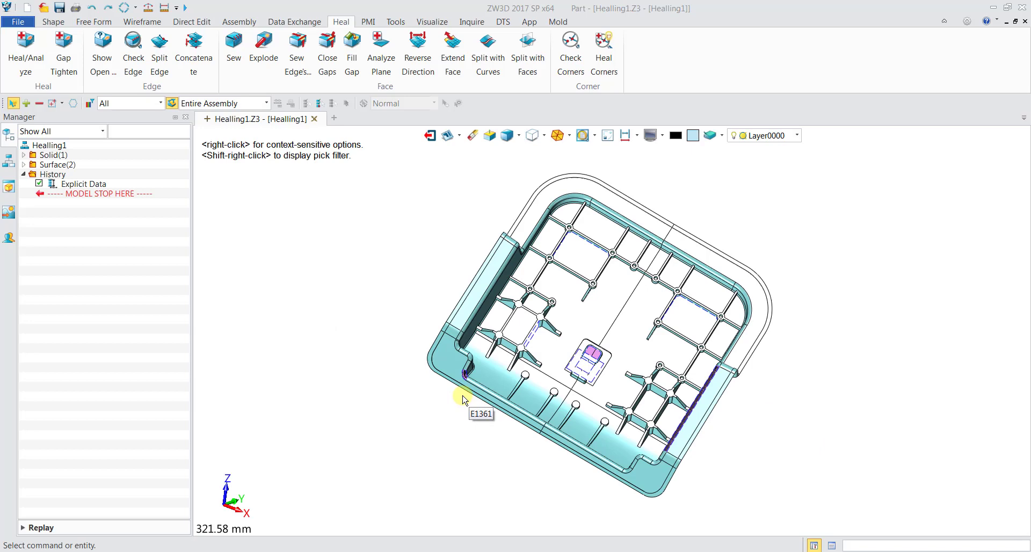
# - Fill the curved gap in the fillet at the inner wall corner with Fill Gap, sewing shapes at tolerance 0.01
pyautogui.click(432, 397)
pyautogui.scroll(10, 471, 397)
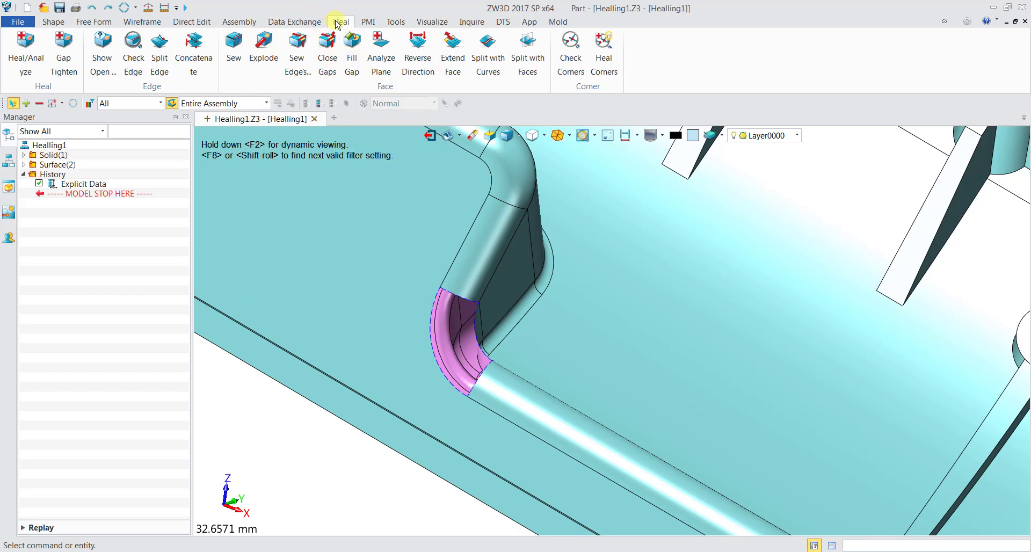
pyautogui.click(354, 54)
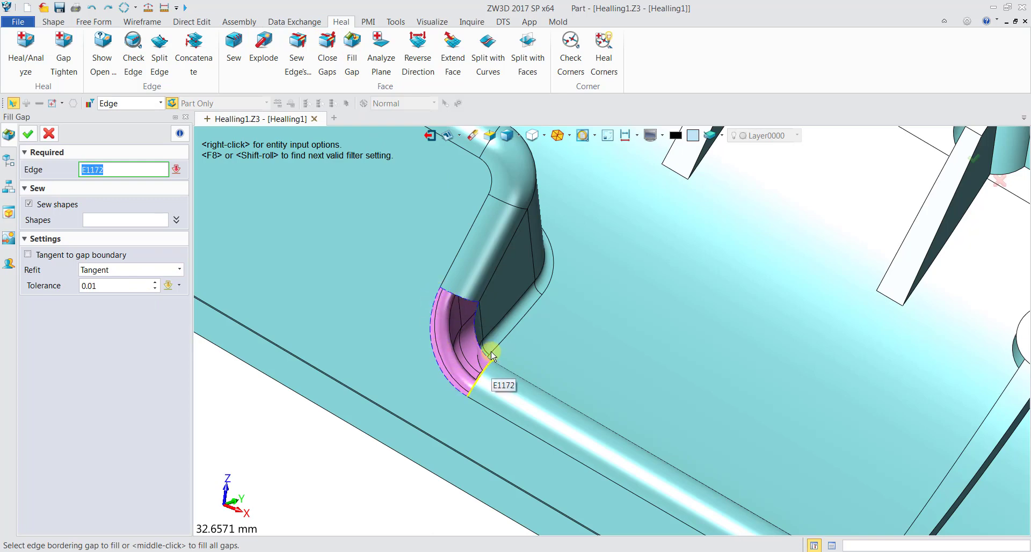
pyautogui.click(433, 337)
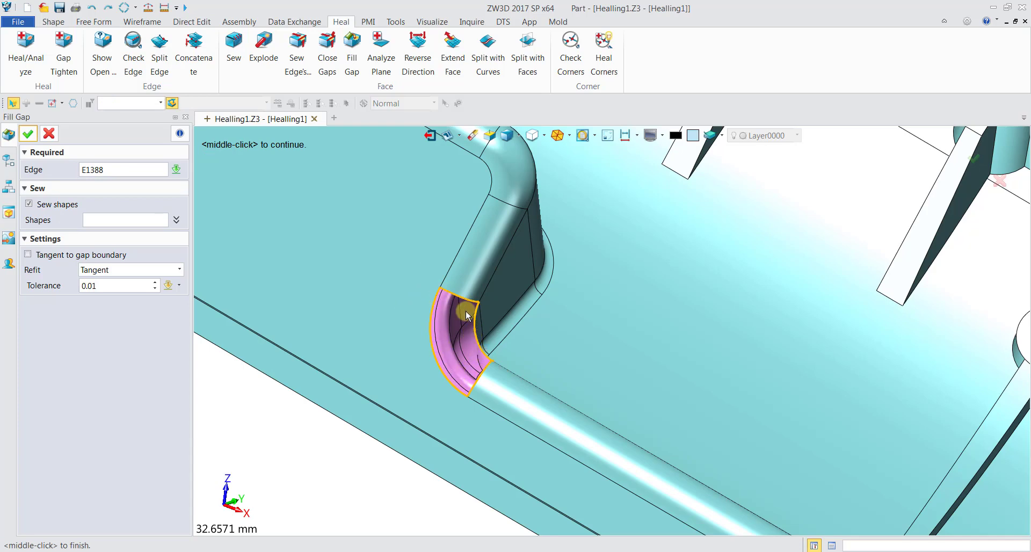
pyautogui.click(33, 136)
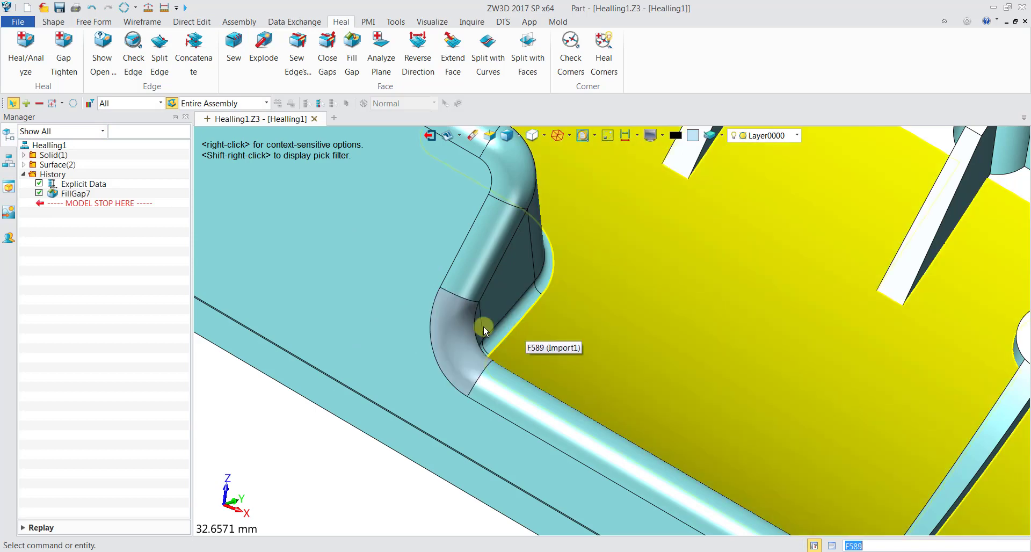
# - Fill the rectangular gap in the wall between the ribs near the healed corner with Fill Gap
pyautogui.scroll(-5, 713, 329)
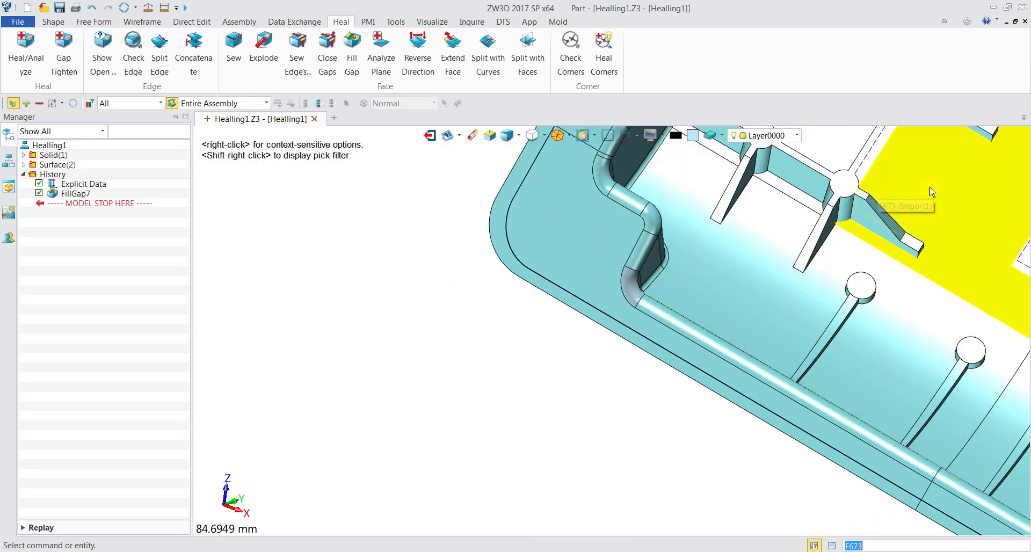
pyautogui.moveTo(932, 192); pyautogui.dragTo(613, 350, button='middle')
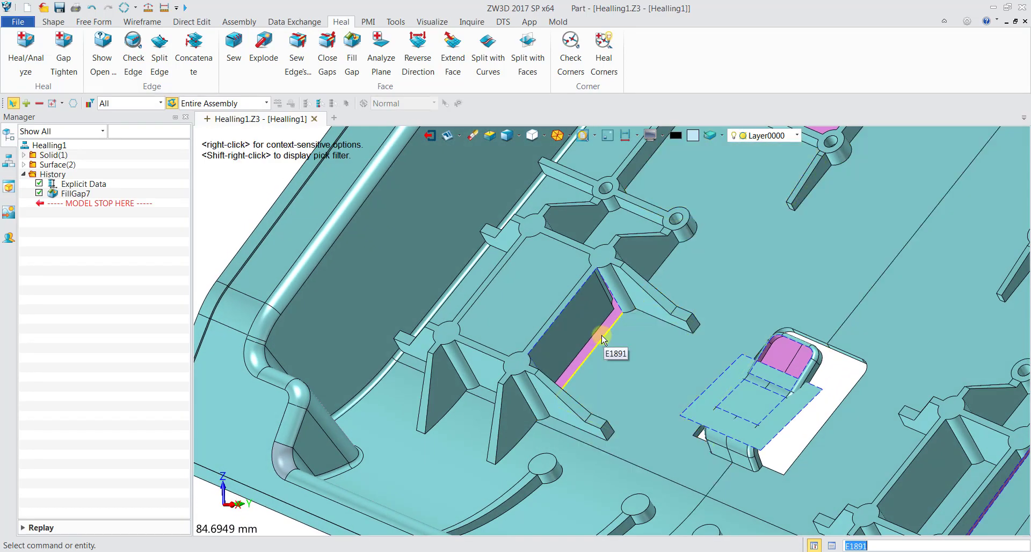
pyautogui.click(352, 48)
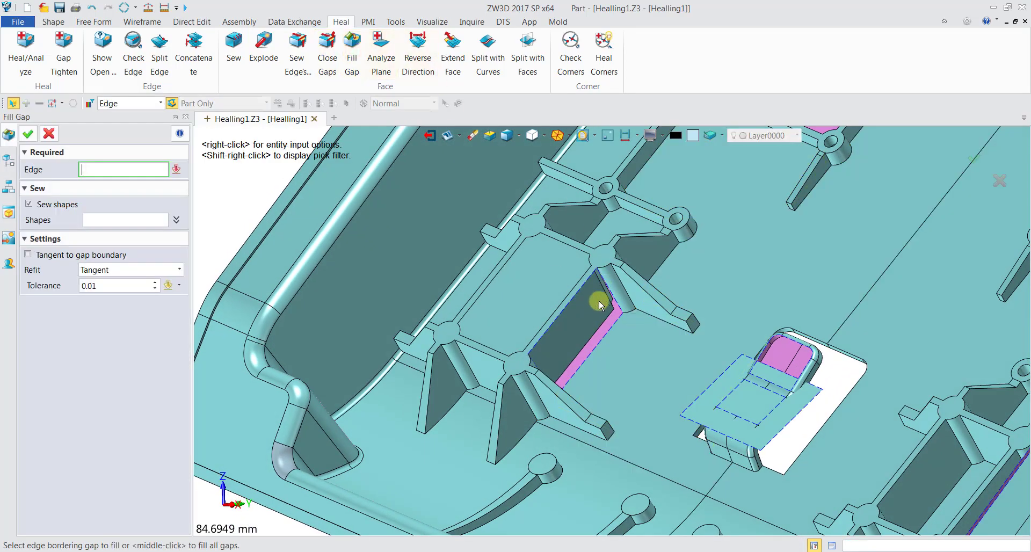
pyautogui.click(600, 340)
pyautogui.middleClick(601, 339)
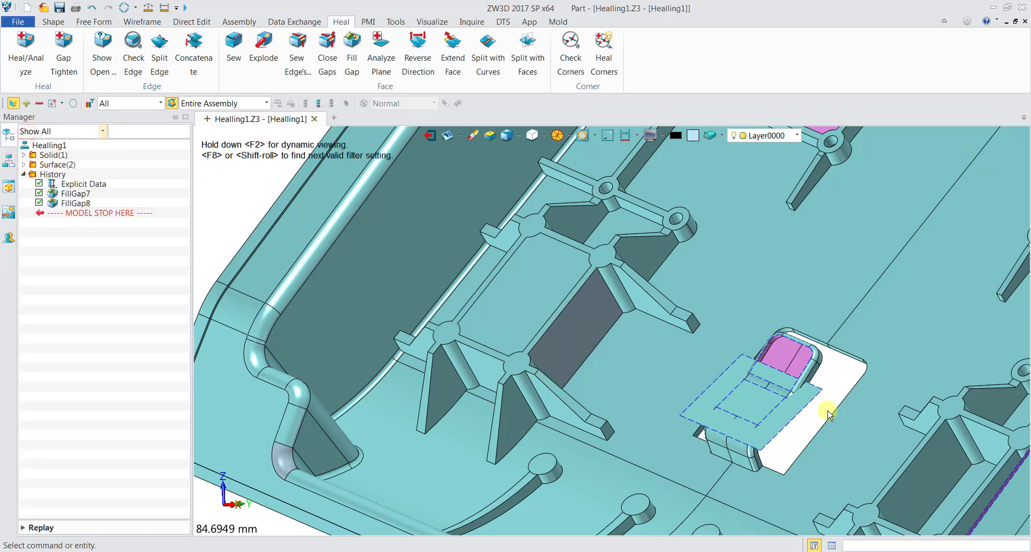
# - Fill the missing rounded face on the small central tab with Fill Gap, using tangent refit and tolerance 0.01
pyautogui.middleClick(829, 368)
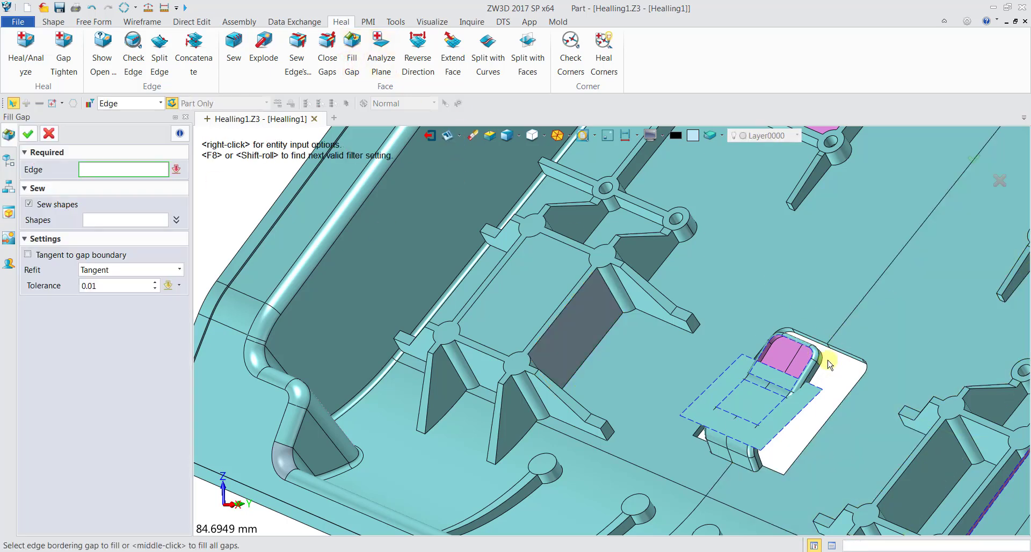
pyautogui.click(807, 370)
pyautogui.scroll(5, 806, 365)
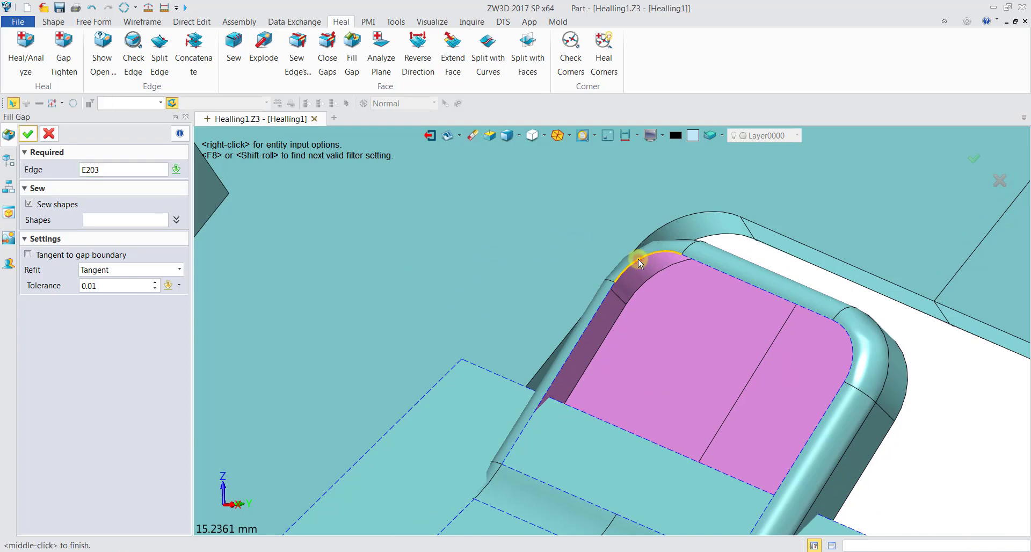
pyautogui.click(19, 135)
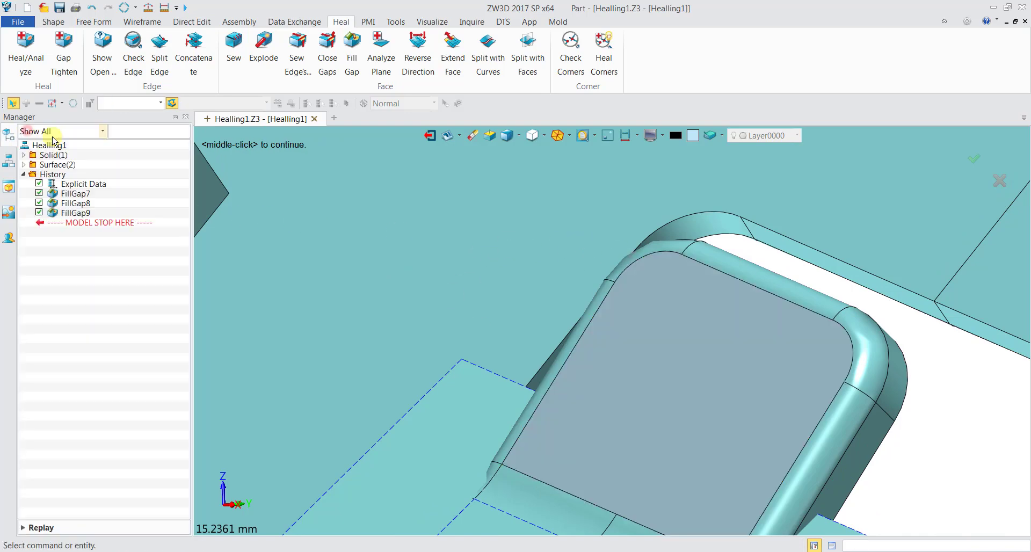
# - Fill the long narrow gap along the side wall beside the rib cluster with Fill Gap
pyautogui.scroll(-6, 795, 273)
pyautogui.scroll(-1, 928, 350)
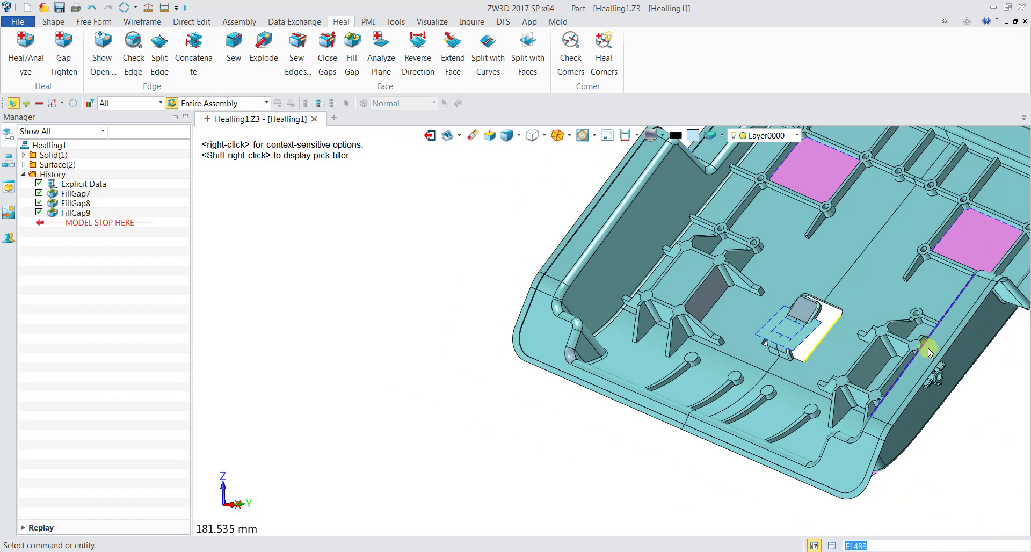
pyautogui.moveTo(927, 350); pyautogui.dragTo(638, 350, button='middle')
pyautogui.hotkey('ctrl', 'Down')
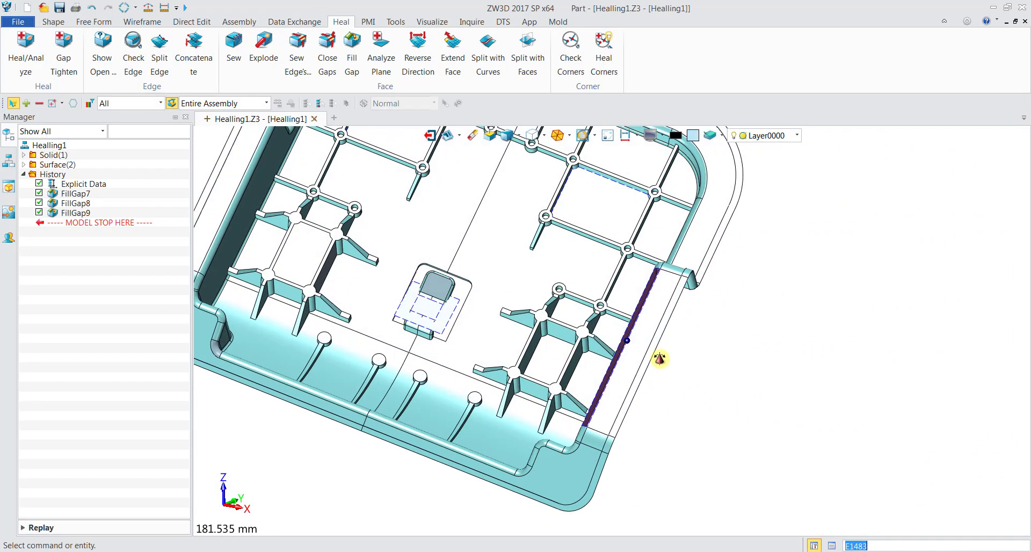
pyautogui.scroll(2, 632, 354)
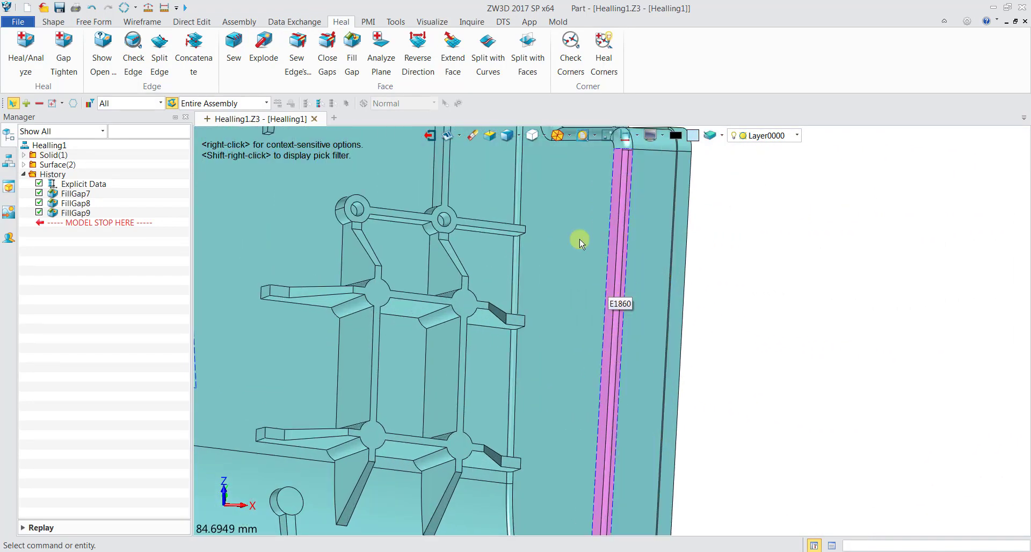
pyautogui.click(352, 46)
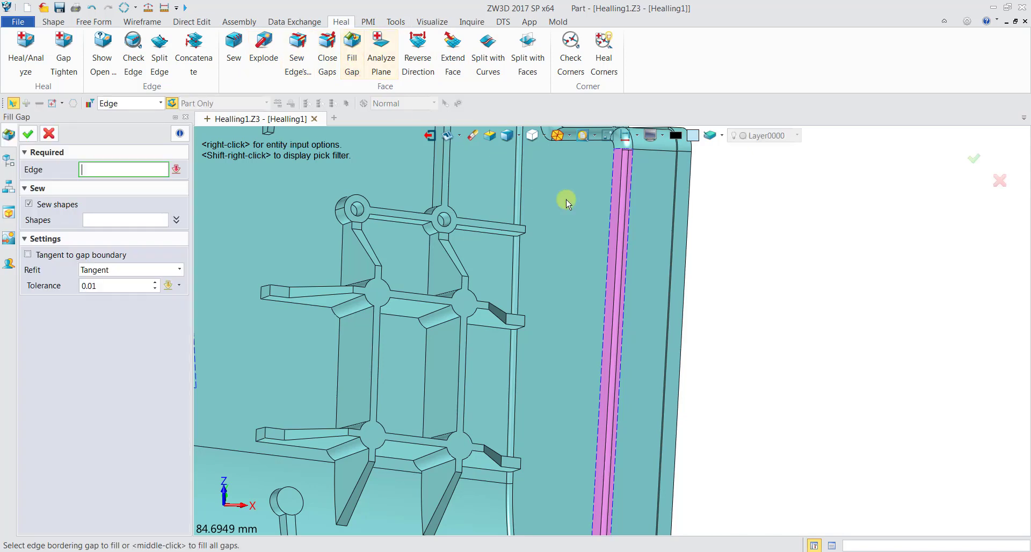
pyautogui.click(624, 244)
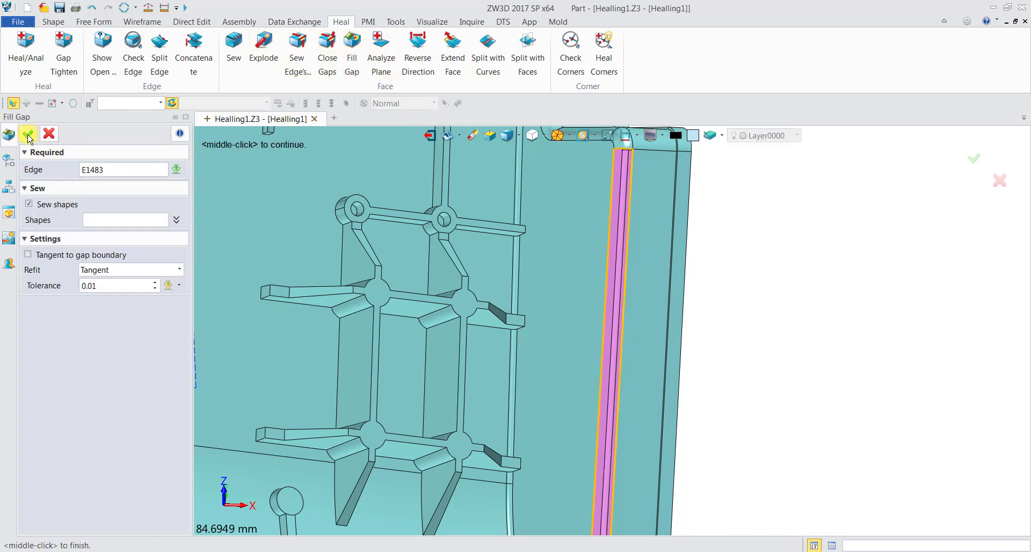
pyautogui.click(29, 136)
# - Try to fill the rectangular pocket floor in the left rib grid with Fill Gap from its left edge, and undo the fill
pyautogui.scroll(-3, 453, 211)
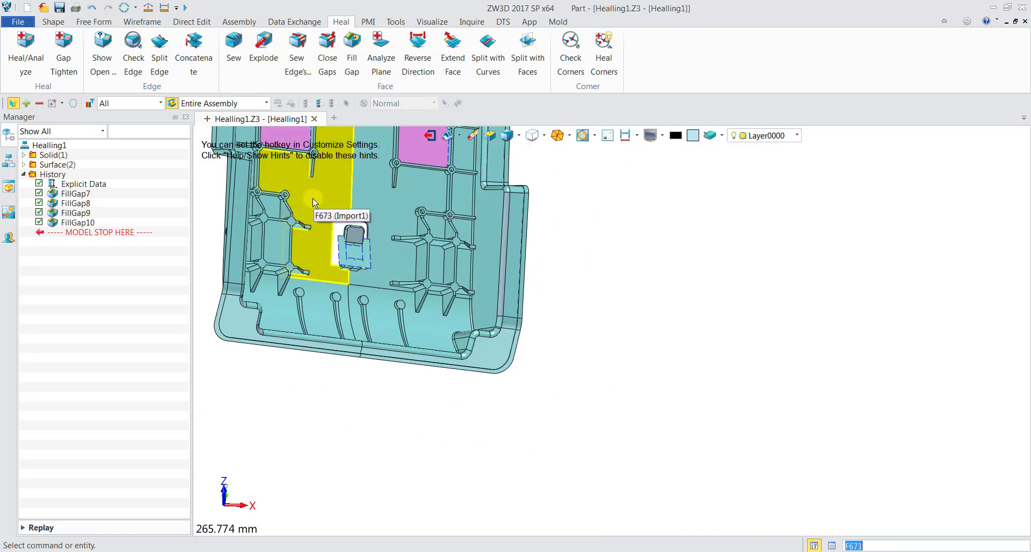
pyautogui.scroll(5, 461, 309)
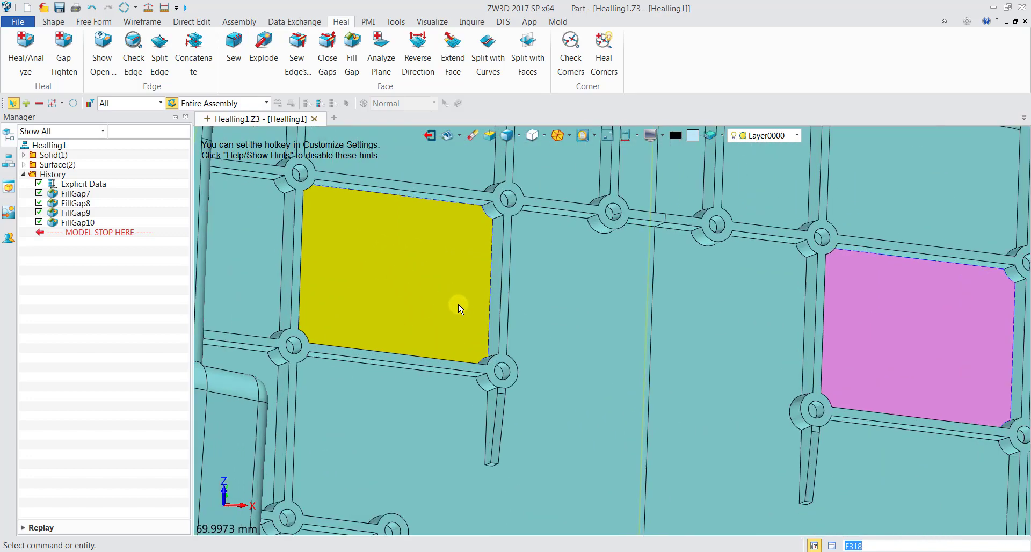
pyautogui.moveTo(462, 247); pyautogui.dragTo(398, 191, button='right')
pyautogui.moveTo(410, 269); pyautogui.dragTo(552, 314, button='right')
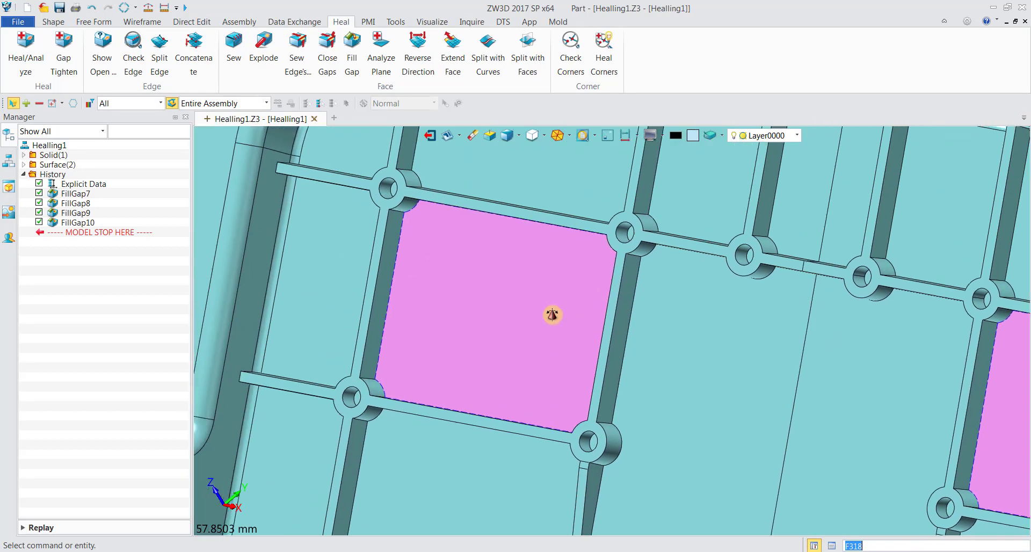
pyautogui.click(352, 48)
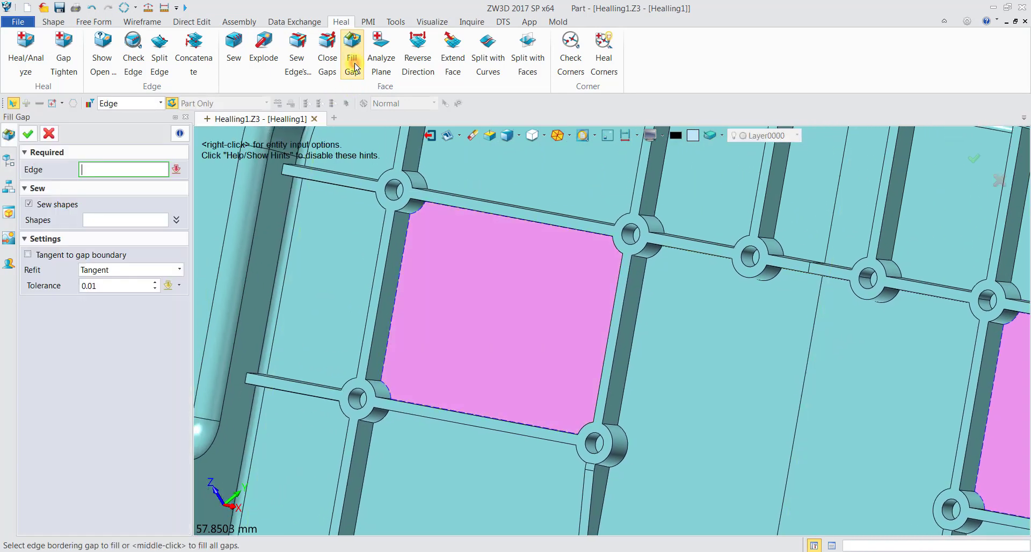
pyautogui.click(406, 243)
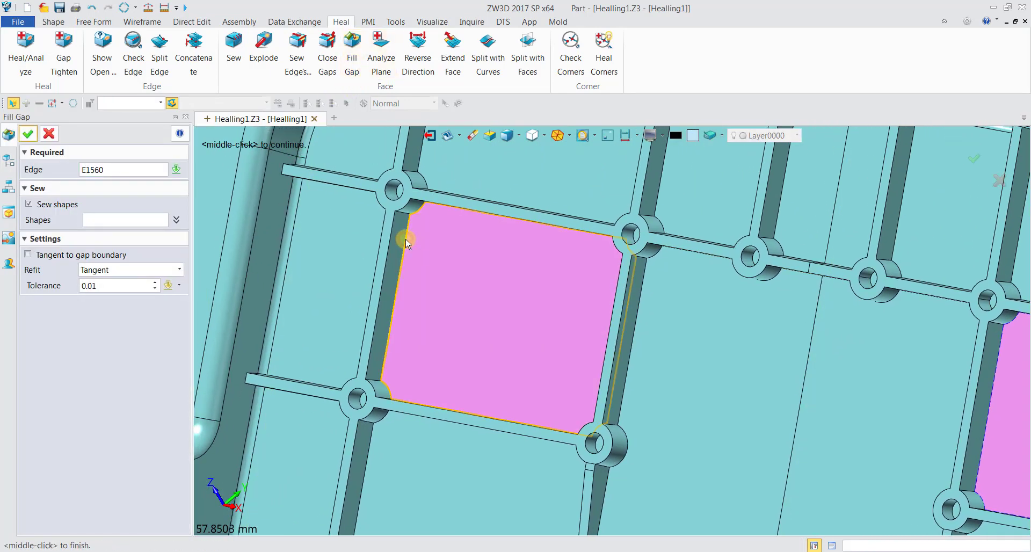
pyautogui.click(30, 134)
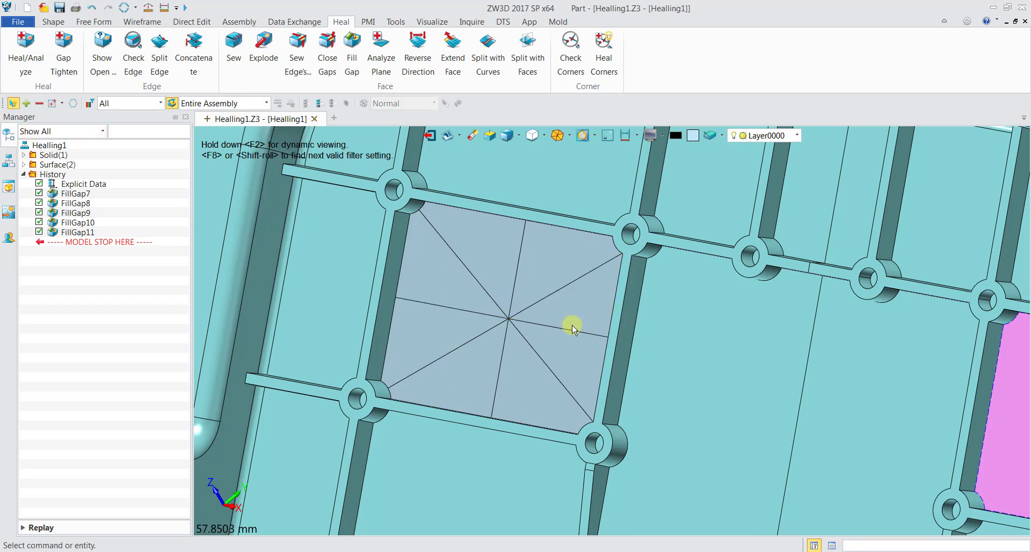
pyautogui.moveTo(573, 327)
pyautogui.mouseDown(button='middle')
pyautogui.moveTo(605, 339)
pyautogui.moveTo(611, 309)
pyautogui.moveTo(594, 314)
pyautogui.mouseUp(button='middle')
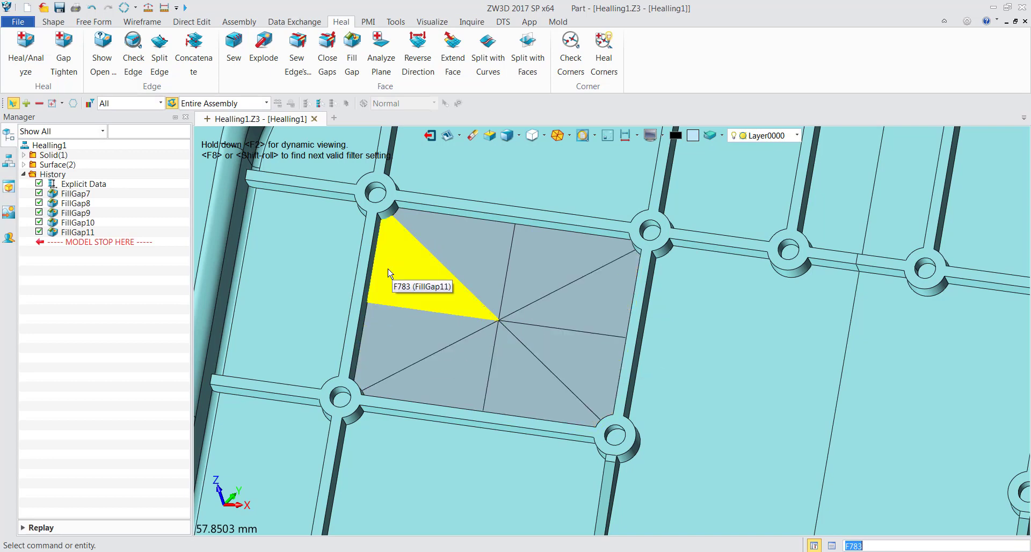
pyautogui.scroll(4, 387, 273)
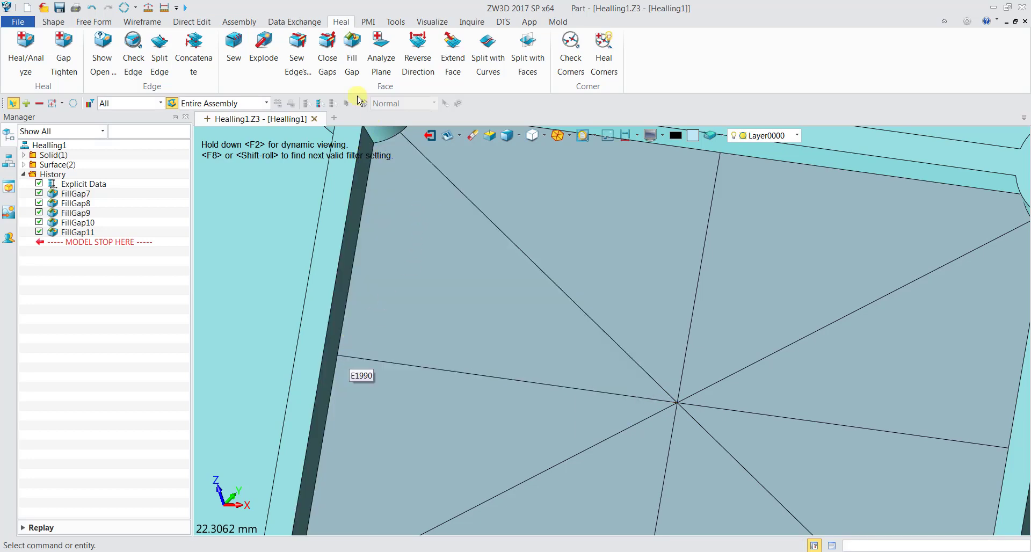
pyautogui.click(93, 8)
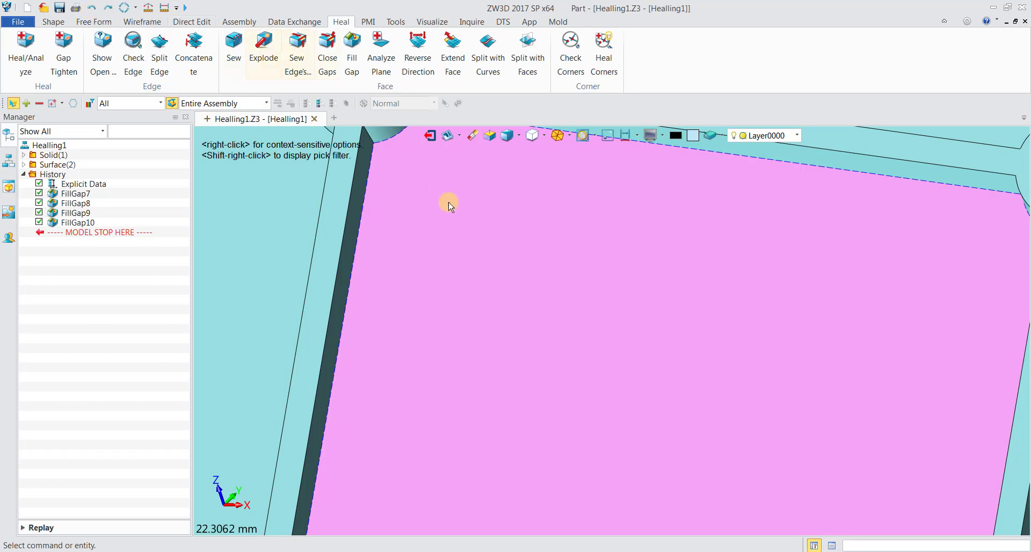
# - Try Fill Gap again on the left rib grid's pocket floor, picking its upper edge, and undo the fill
pyautogui.scroll(-3, 449, 202)
pyautogui.click(353, 48)
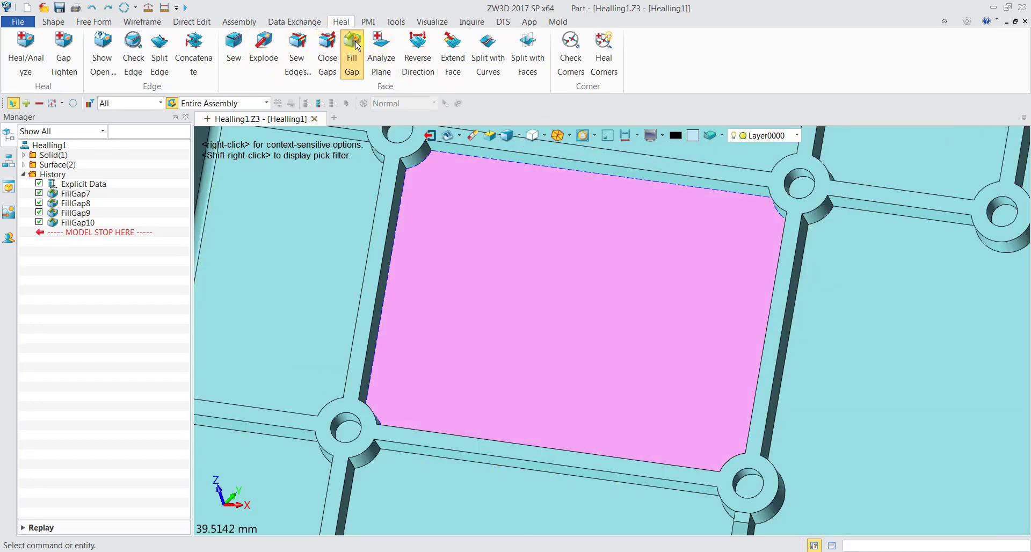
pyautogui.click(569, 172)
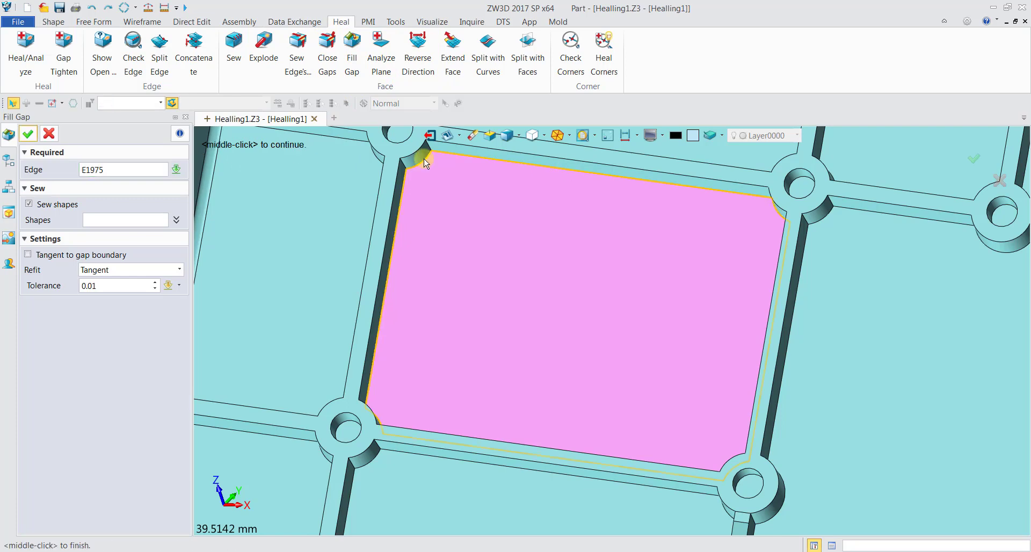
pyautogui.click(28, 134)
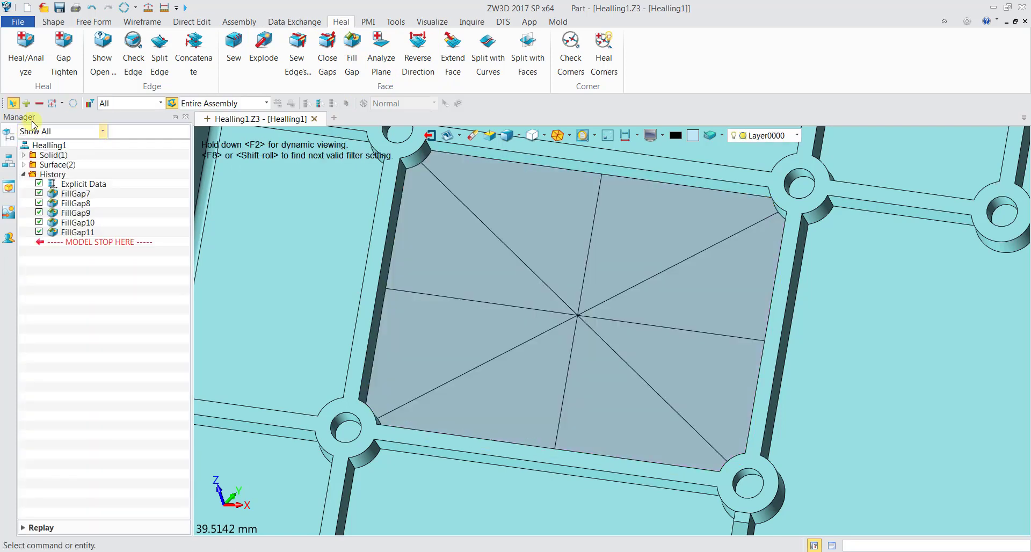
pyautogui.click(92, 8)
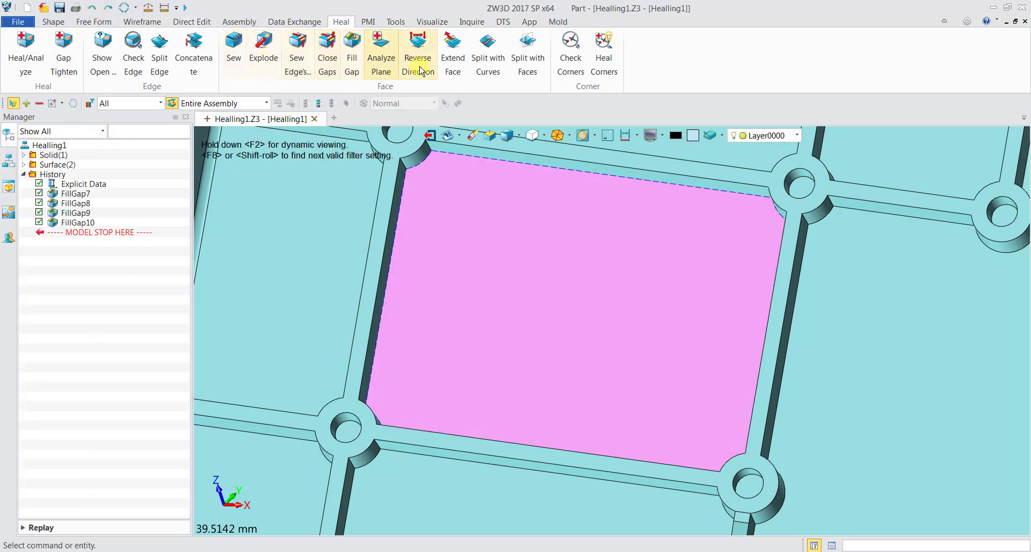
# - Fill the left rib grid's rectangular pocket floor with Fill Gap from its right edge, using tangent refit and tolerance 0.01
pyautogui.click(354, 55)
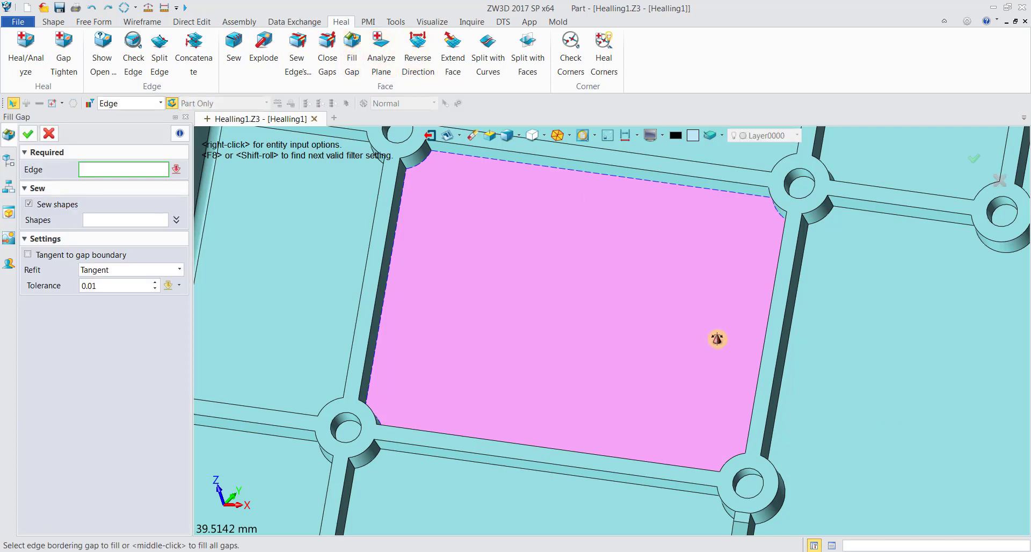
pyautogui.moveTo(717, 338); pyautogui.dragTo(774, 345, button='right')
pyautogui.click(776, 344)
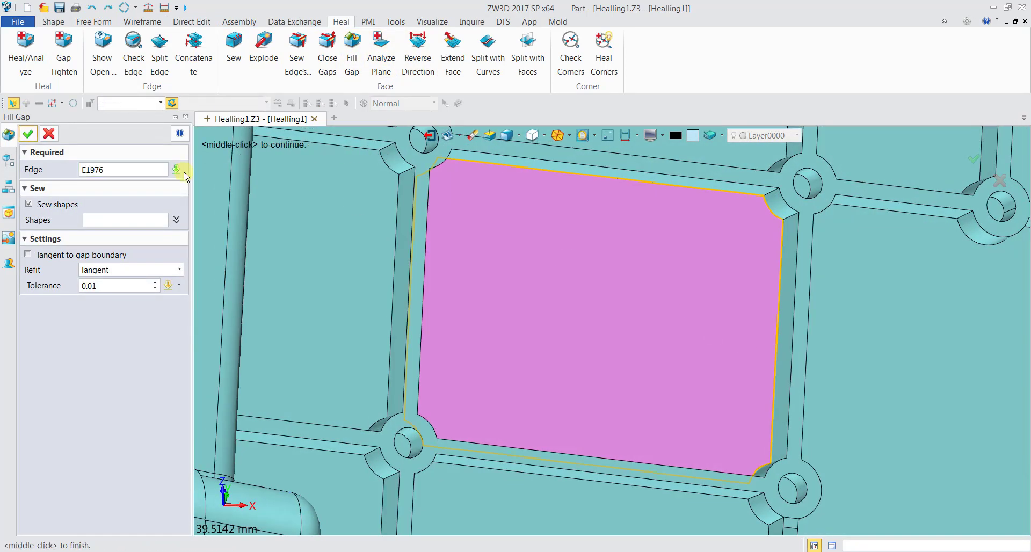
pyautogui.click(27, 135)
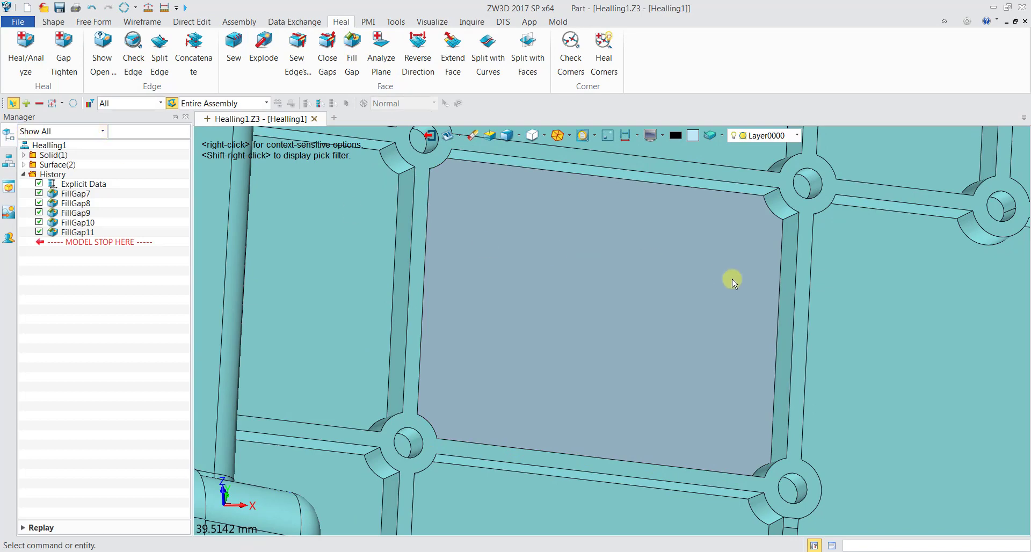
# - Fill the matching rectangular pocket floor in the right rib grid with Fill Gap from its upper edge, sewing shapes at tolerance 0.01
pyautogui.scroll(-3, 873, 337)
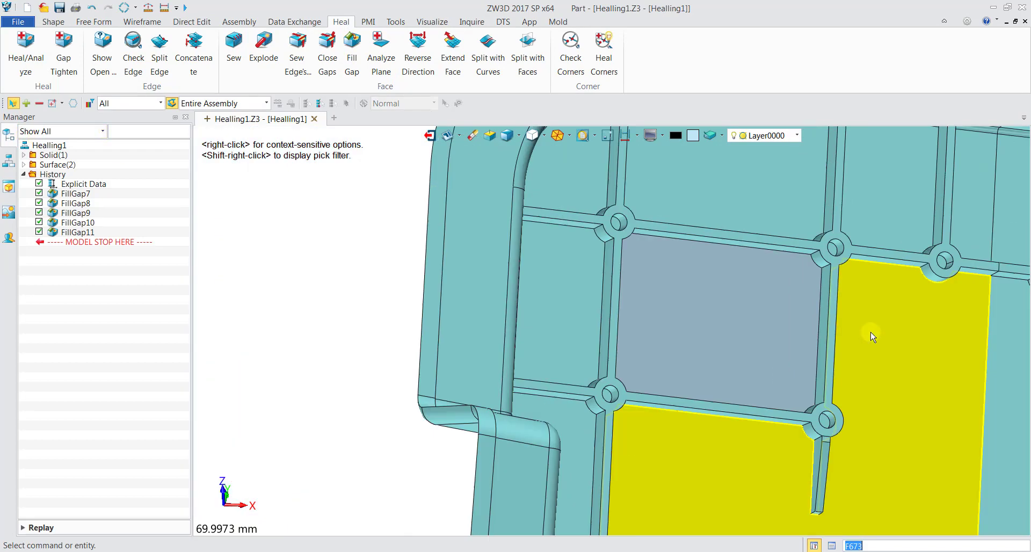
pyautogui.moveTo(906, 327); pyautogui.dragTo(508, 299, button='right')
pyautogui.moveTo(854, 350); pyautogui.dragTo(705, 274, button='right')
pyautogui.scroll(-5, 685, 298)
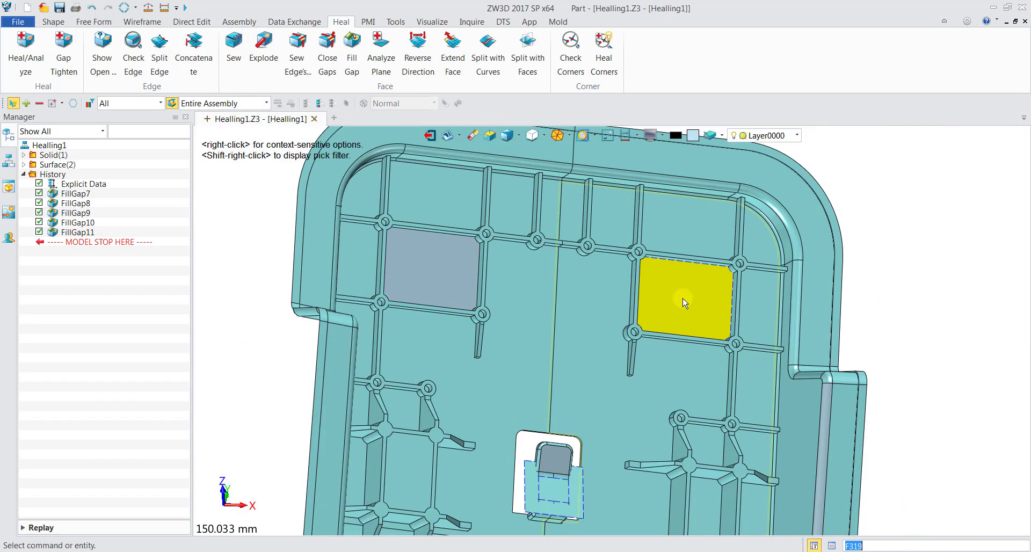
pyautogui.click(685, 298)
pyautogui.scroll(5, 732, 322)
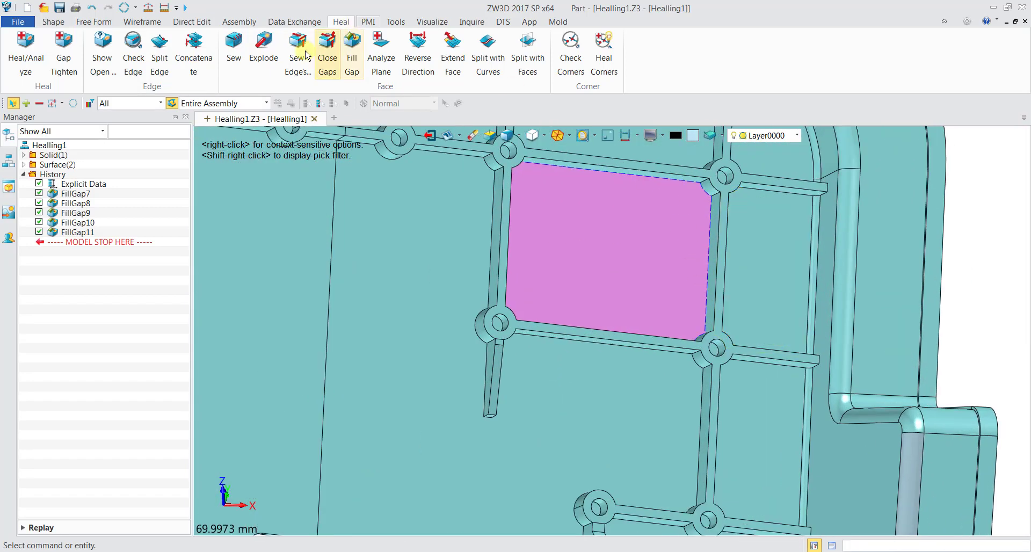
pyautogui.click(351, 54)
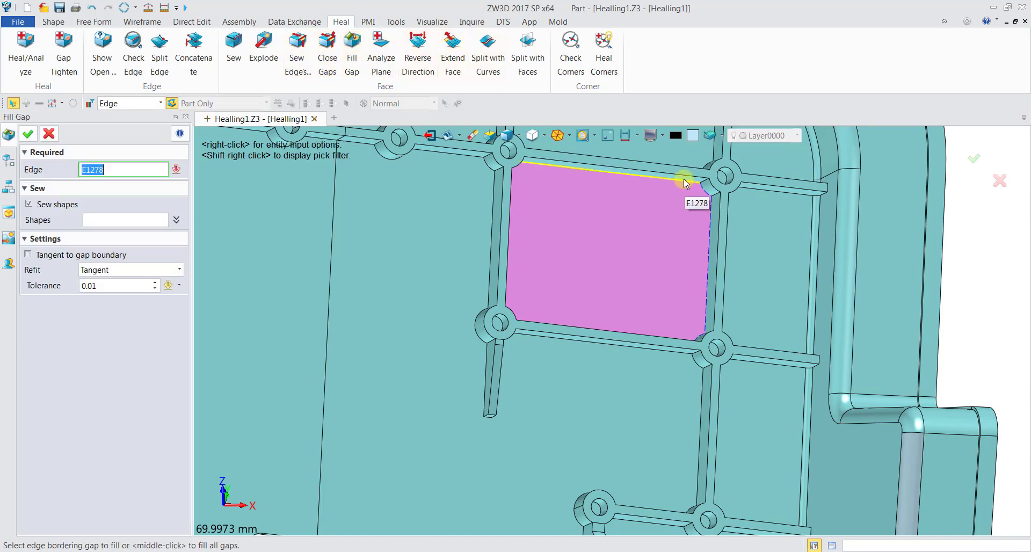
pyautogui.click(684, 183)
pyautogui.click(30, 134)
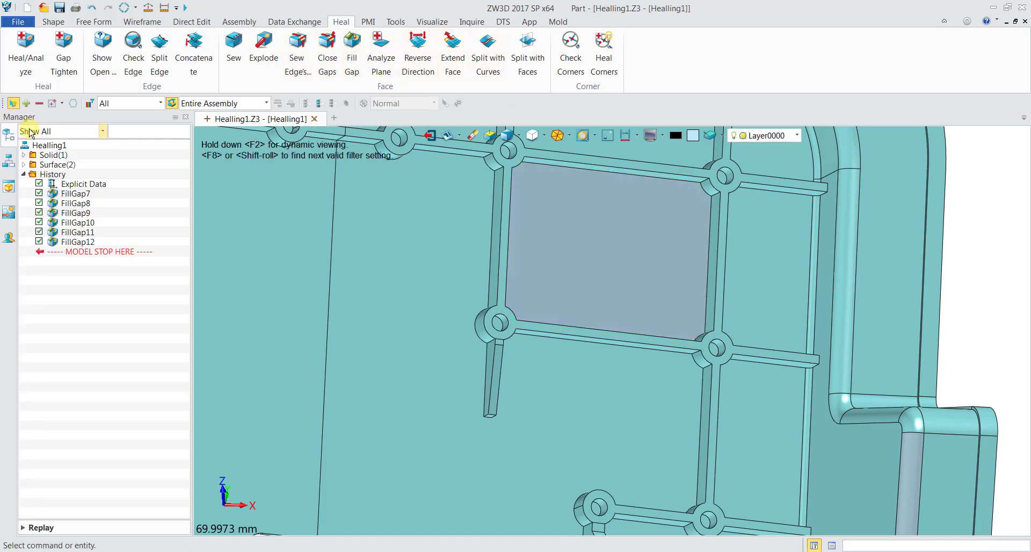
# - Split the oversized flat face across the central tab with Split with Curves, using the six edges of the inner rectangular opening
pyautogui.scroll(-6, 433, 217)
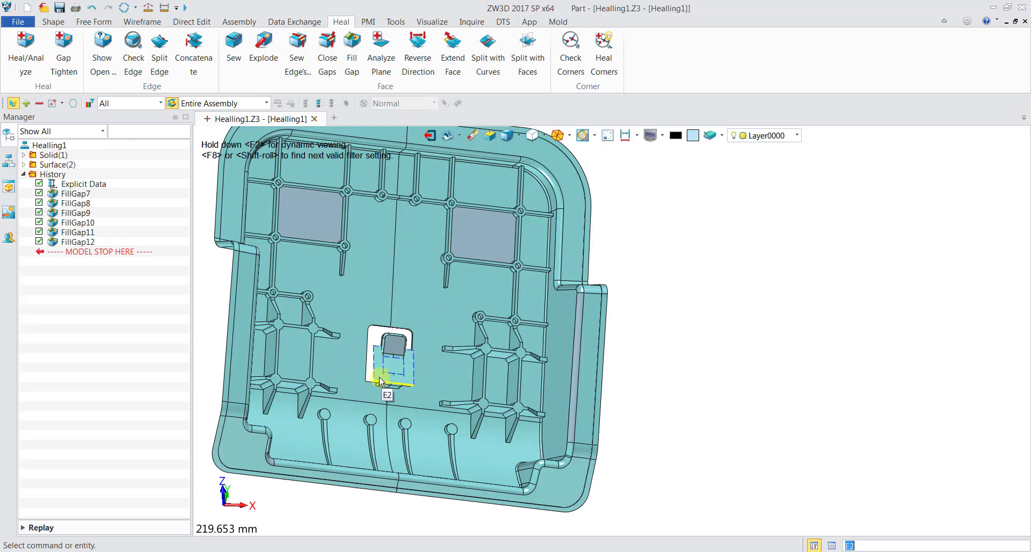
pyautogui.scroll(5, 377, 376)
pyautogui.scroll(2, 380, 382)
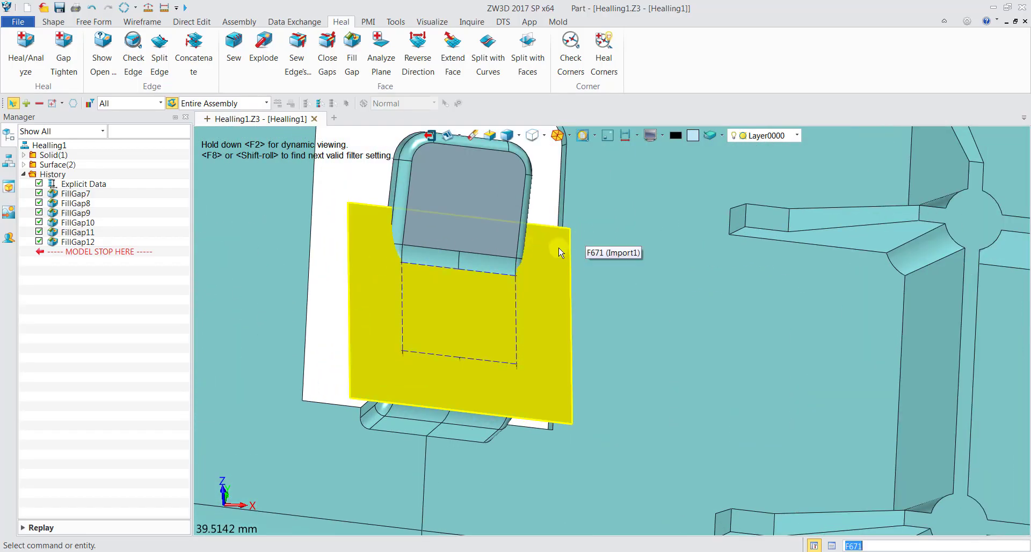
pyautogui.click(470, 241)
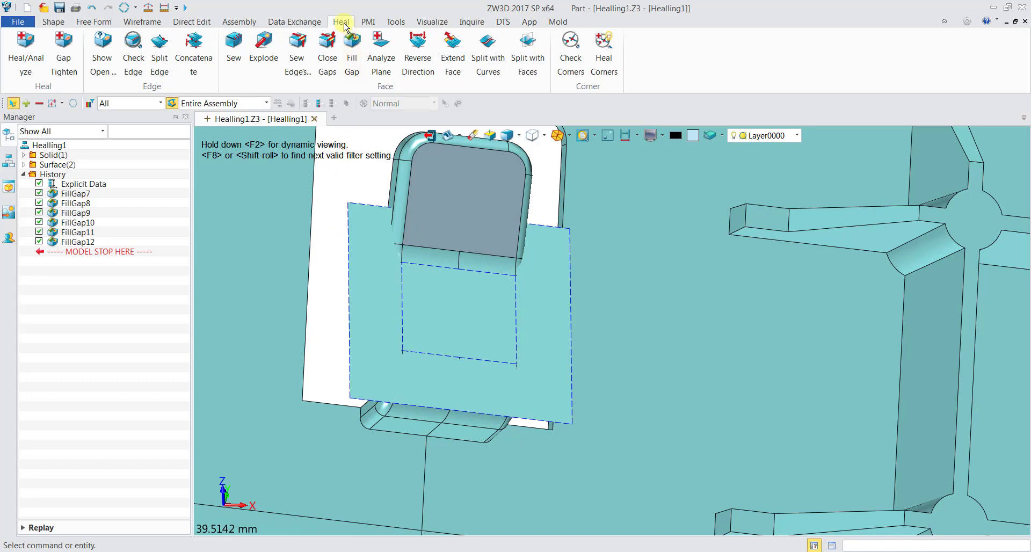
pyautogui.click(488, 51)
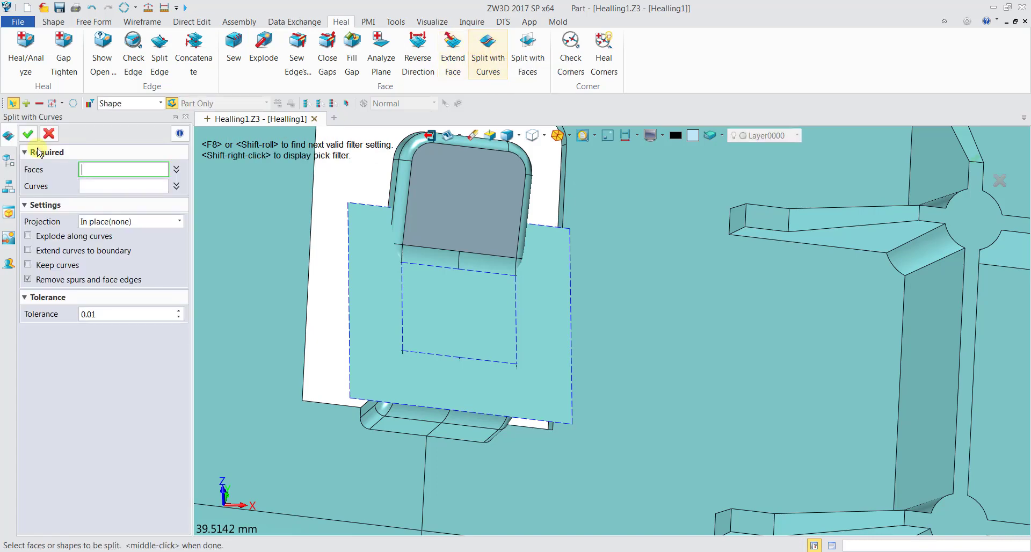
pyautogui.click(496, 301)
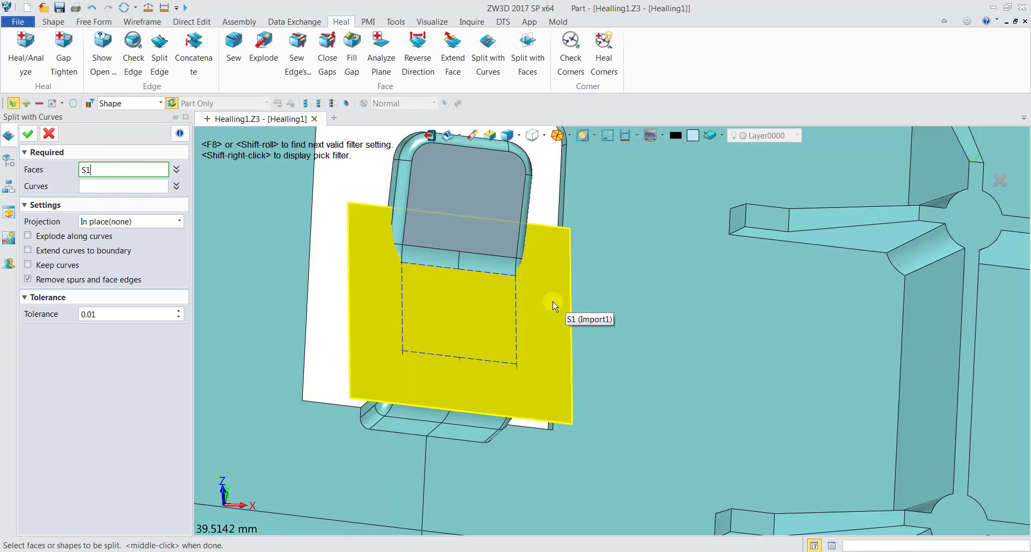
pyautogui.click(554, 303)
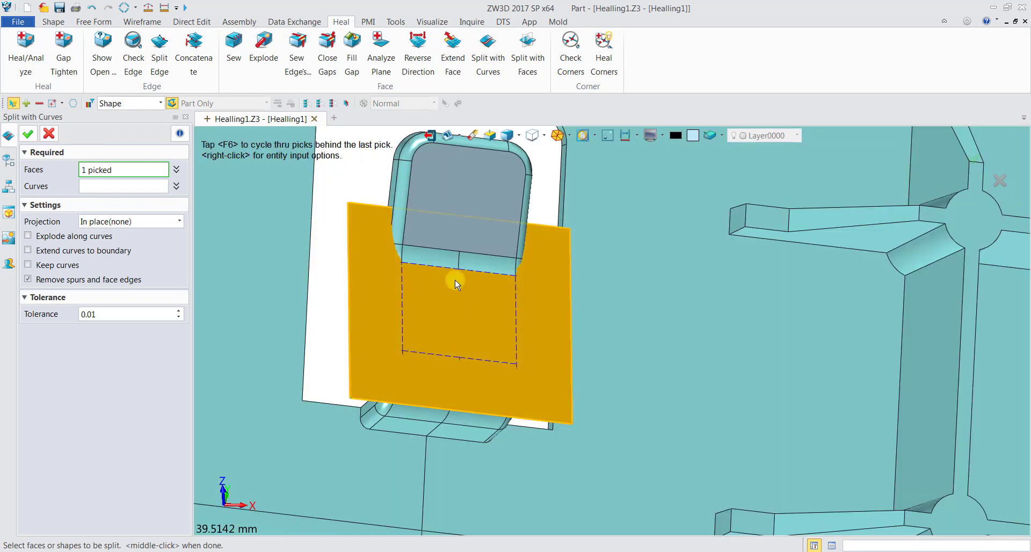
pyautogui.click(96, 188)
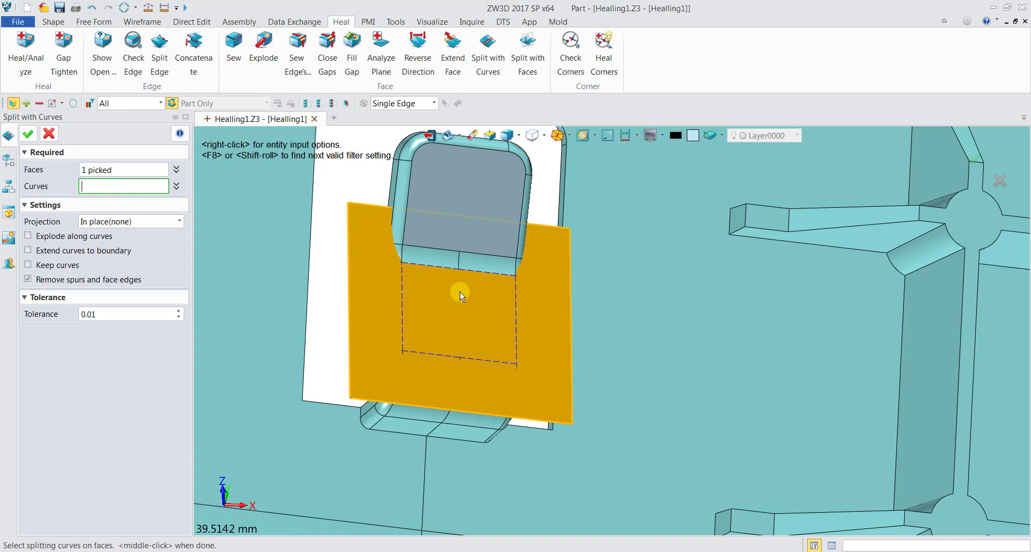
pyautogui.scroll(3, 460, 291)
pyautogui.click(409, 246)
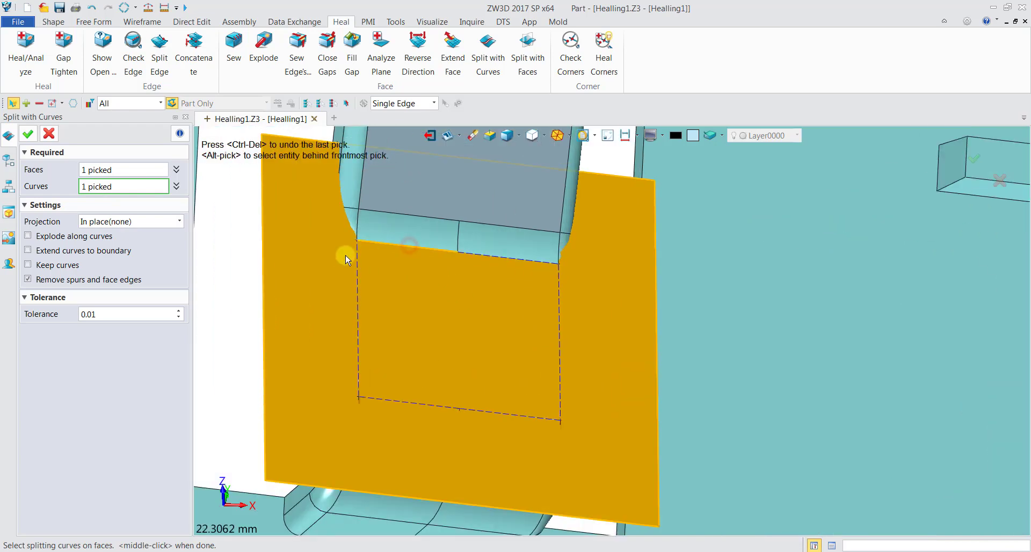
pyautogui.click(355, 265)
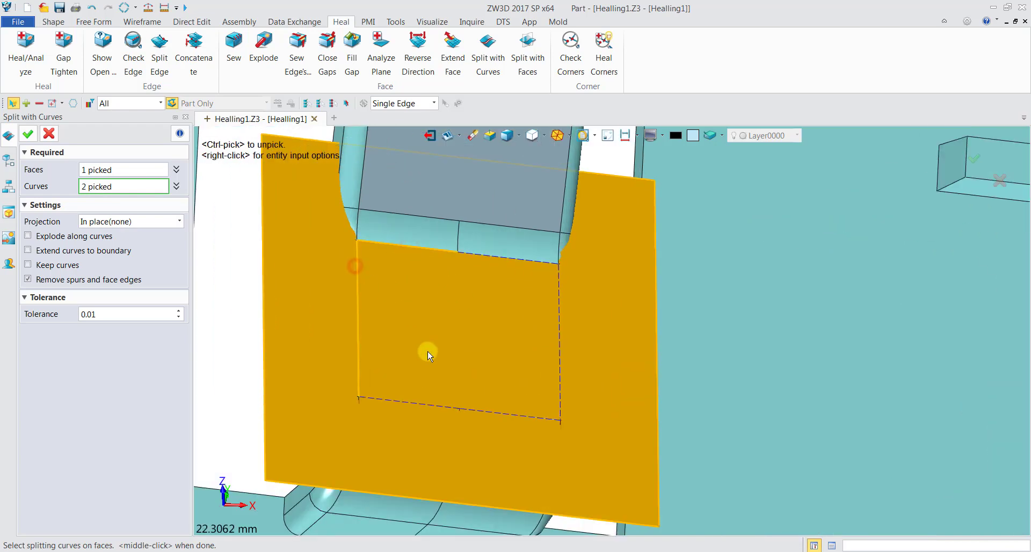
pyautogui.click(424, 406)
pyautogui.click(490, 413)
pyautogui.click(562, 363)
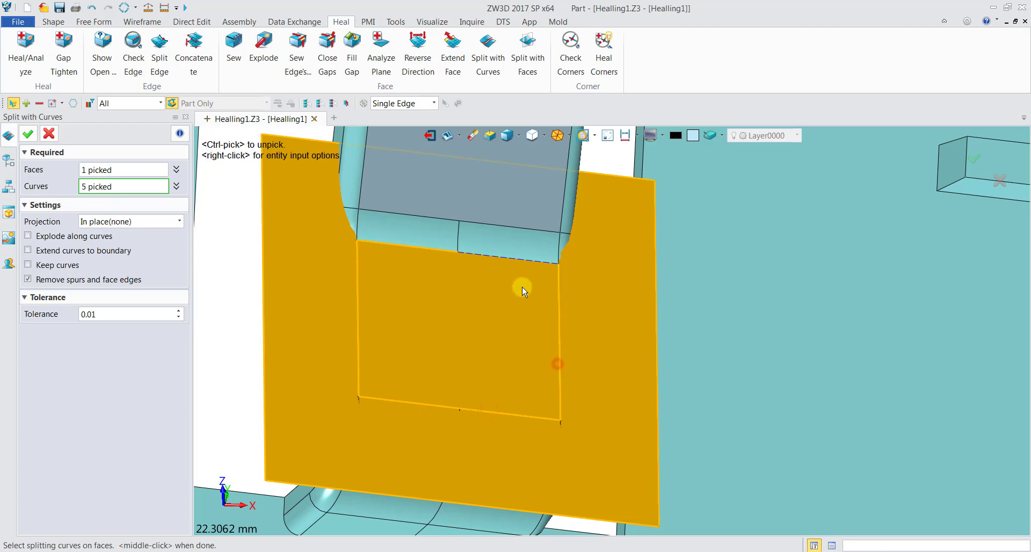
pyautogui.click(512, 258)
pyautogui.click(26, 137)
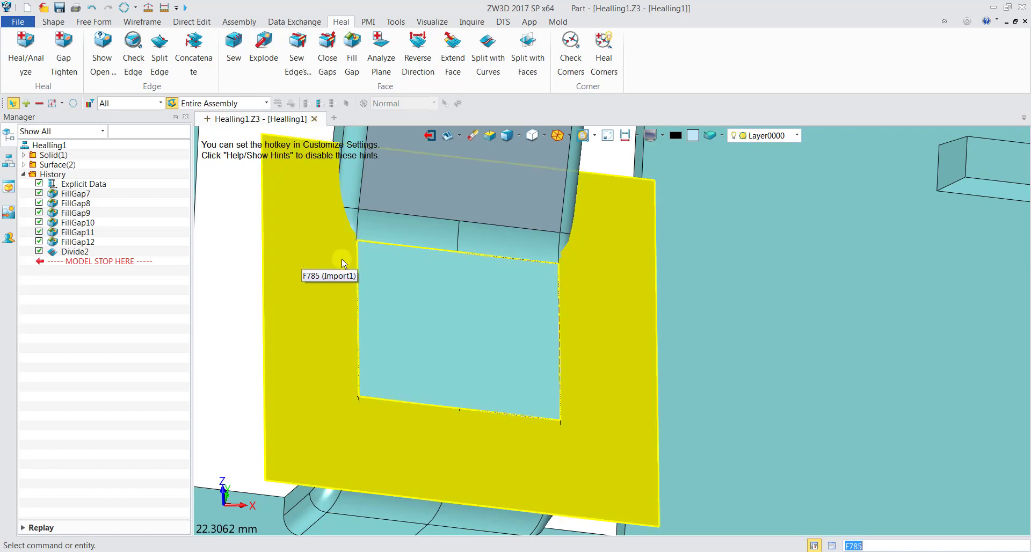
# - Erase the excess outer portion of the split face, keeping the inner rectangle on the central tab
pyautogui.click(624, 279)
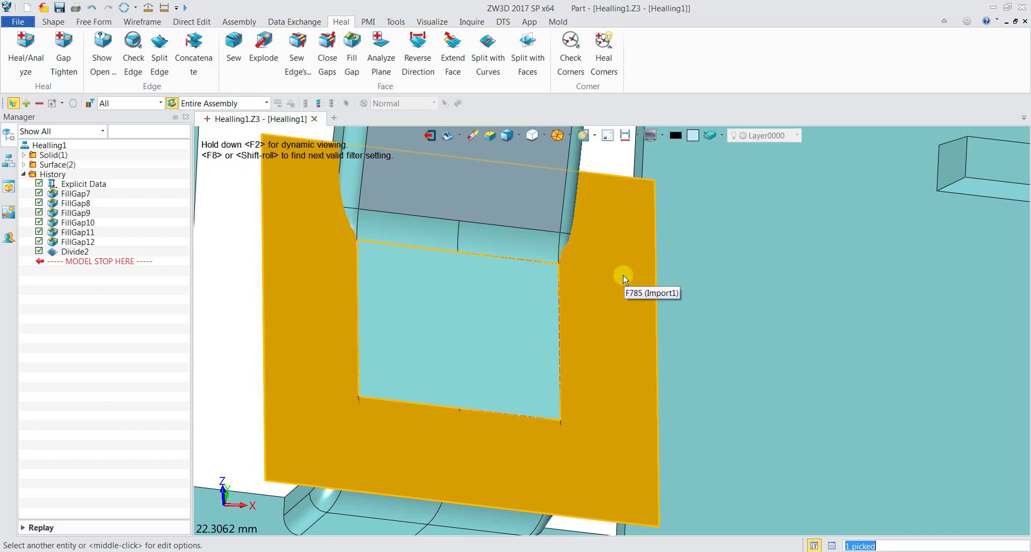
pyautogui.middleClick(623, 276)
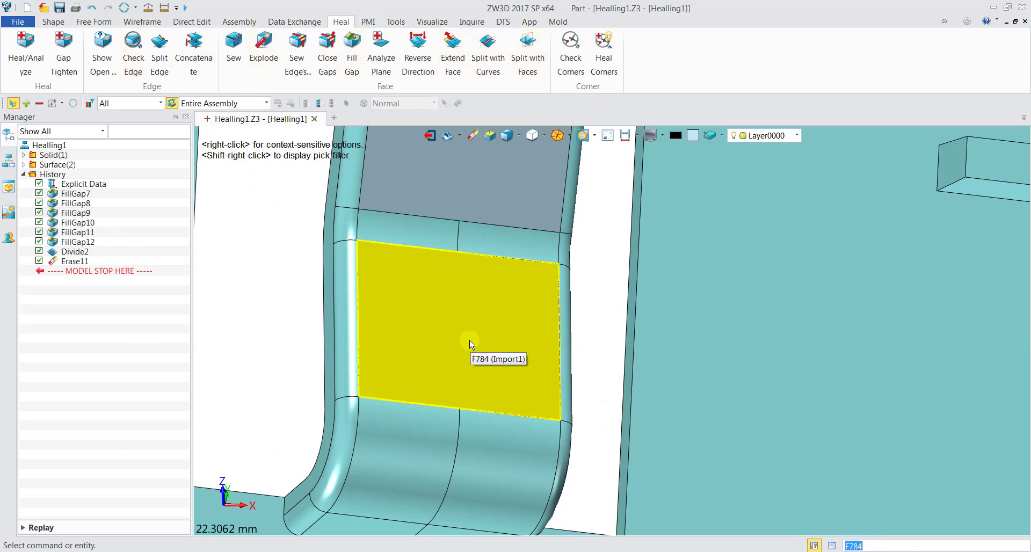
pyautogui.scroll(4, 546, 306)
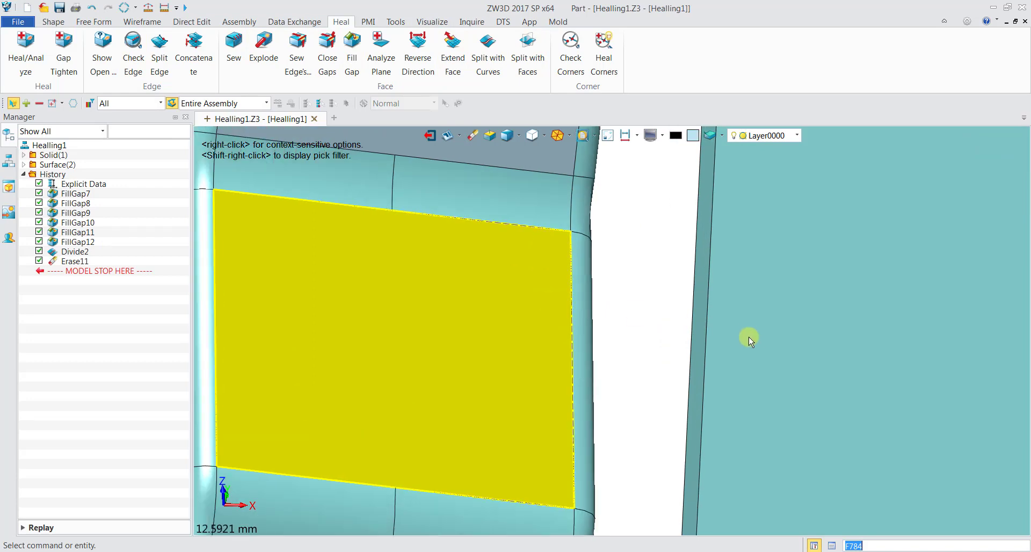
# - Sew the trimmed rectangular face on the central tab to the surrounding part shape at tolerance 0.01
pyautogui.scroll(1, 385, 207)
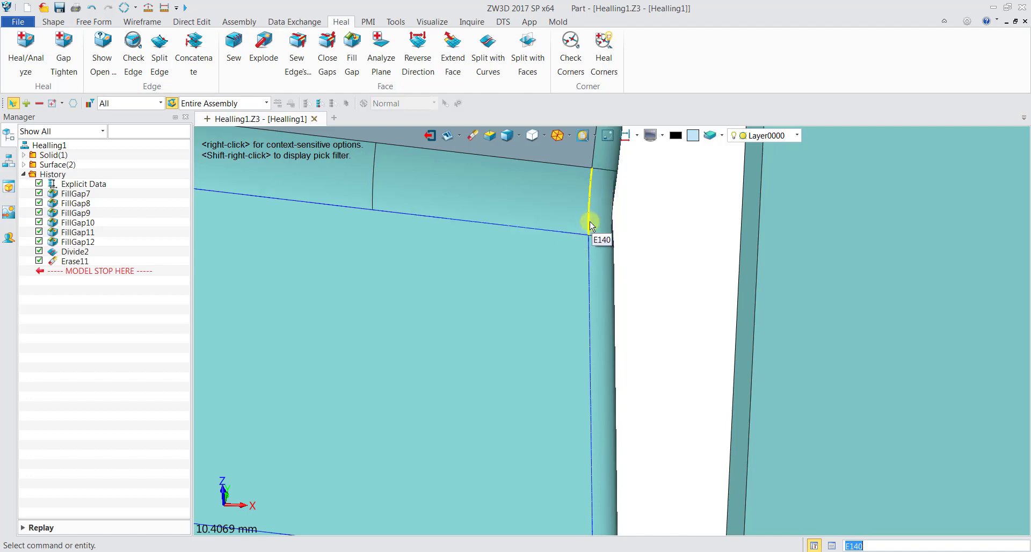
pyautogui.scroll(-3, 451, 250)
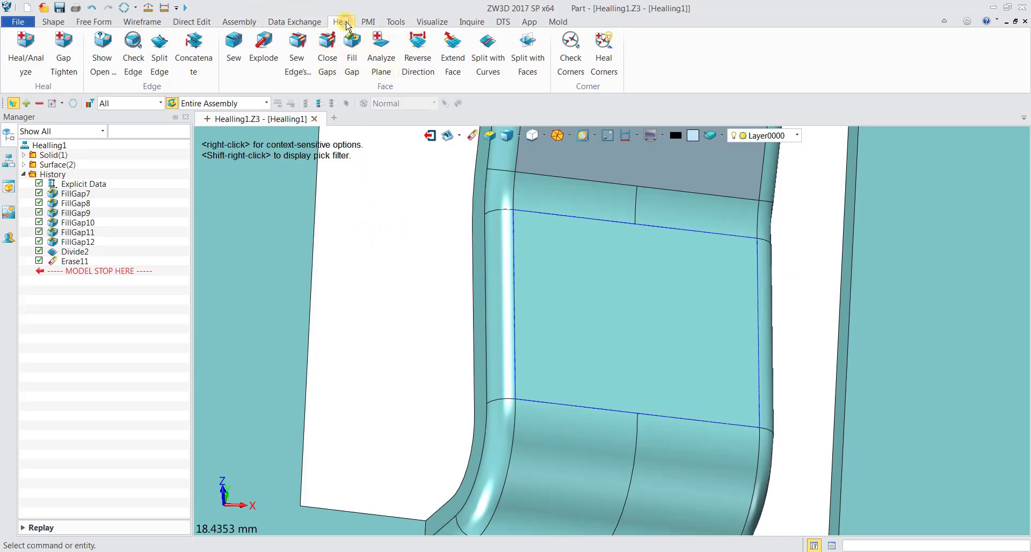
pyautogui.click(239, 59)
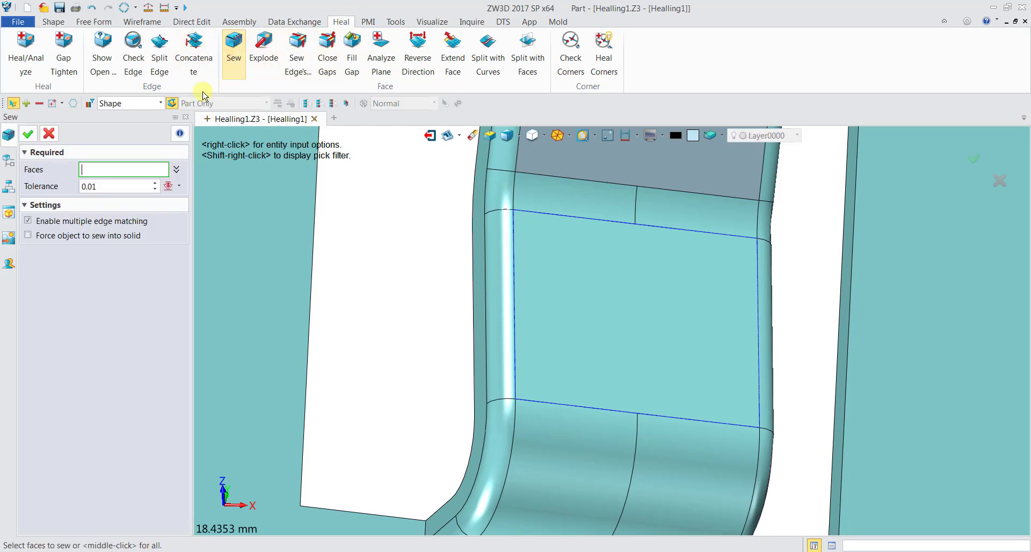
pyautogui.click(121, 172)
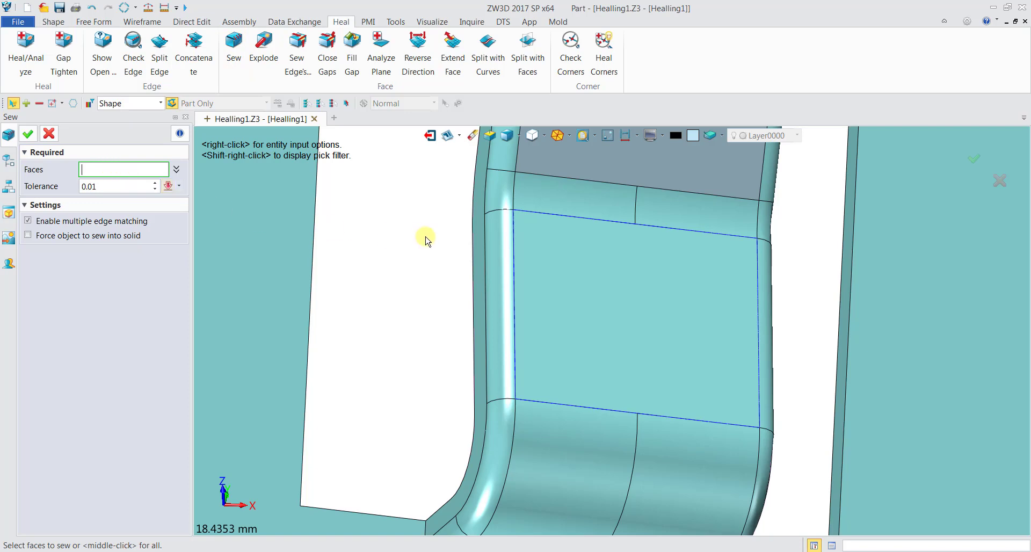
pyautogui.click(585, 306)
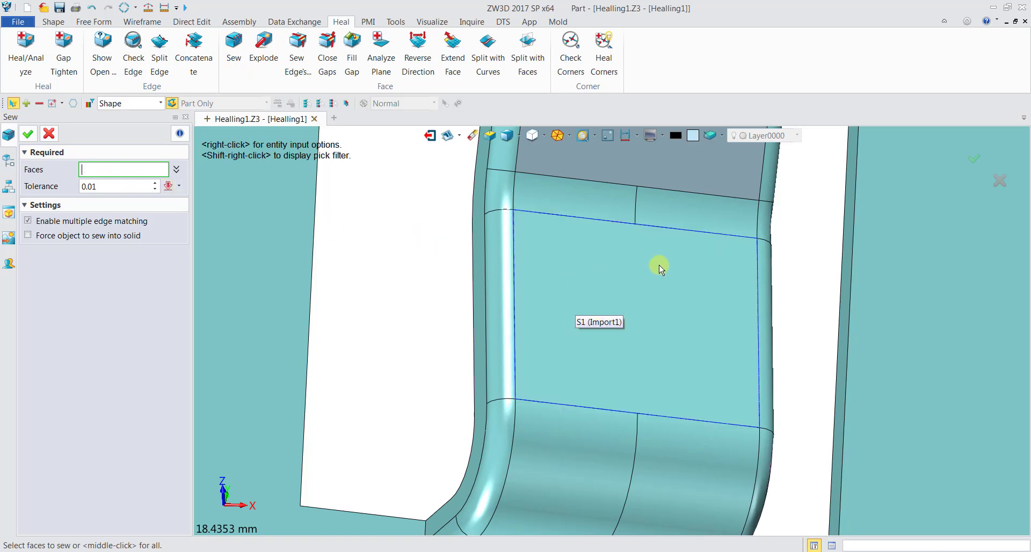
pyautogui.click(574, 332)
pyautogui.click(95, 186)
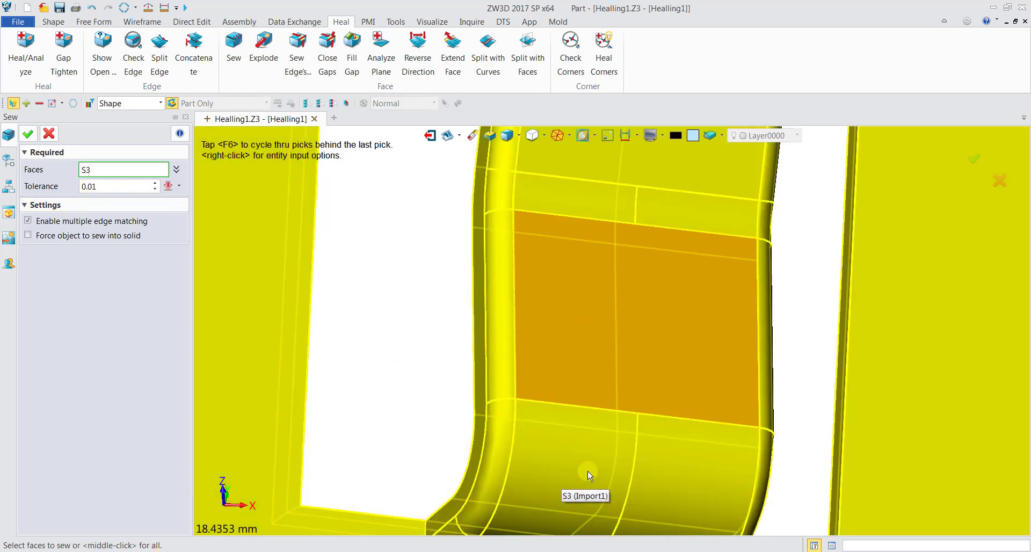
pyautogui.click(588, 471)
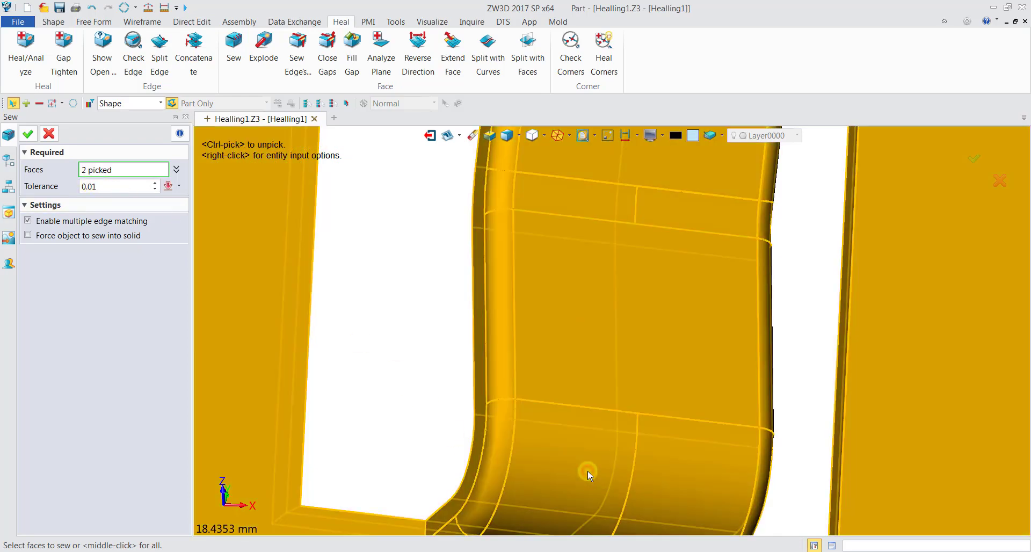
pyautogui.click(29, 136)
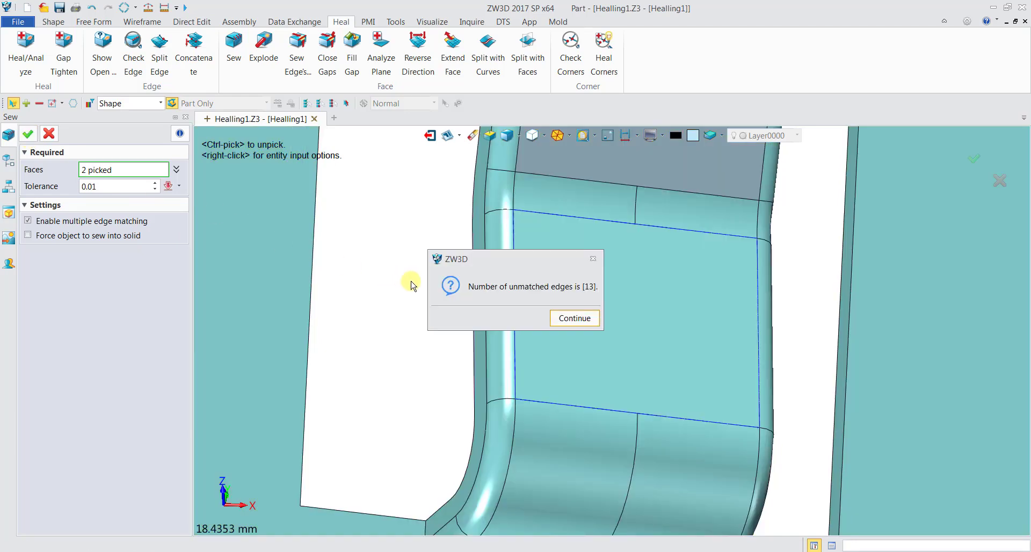
pyautogui.click(588, 321)
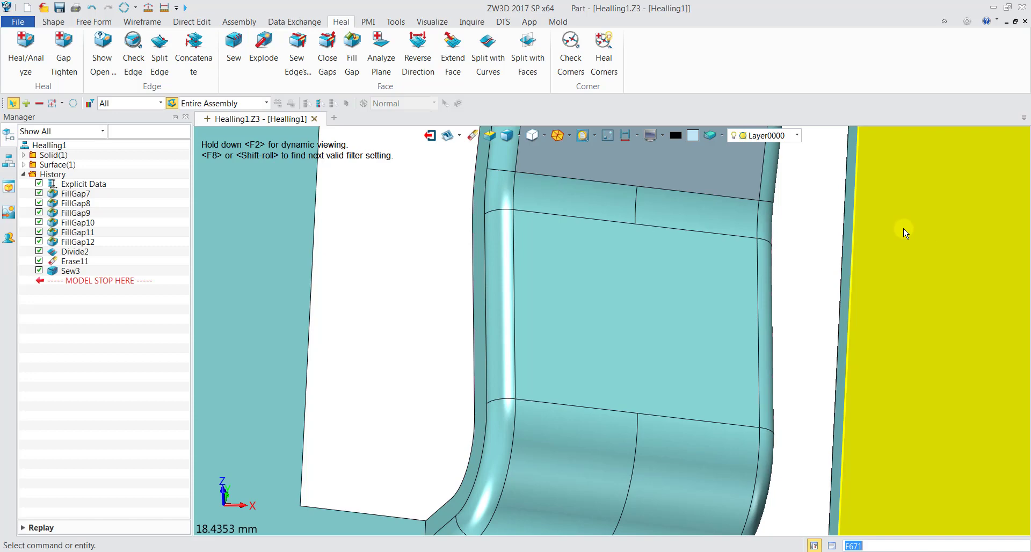
# - Examine the part's stepped outer side wall for remaining open edges and gaps beside the slanted flat face
pyautogui.scroll(3, 773, 239)
pyautogui.scroll(2, 773, 239)
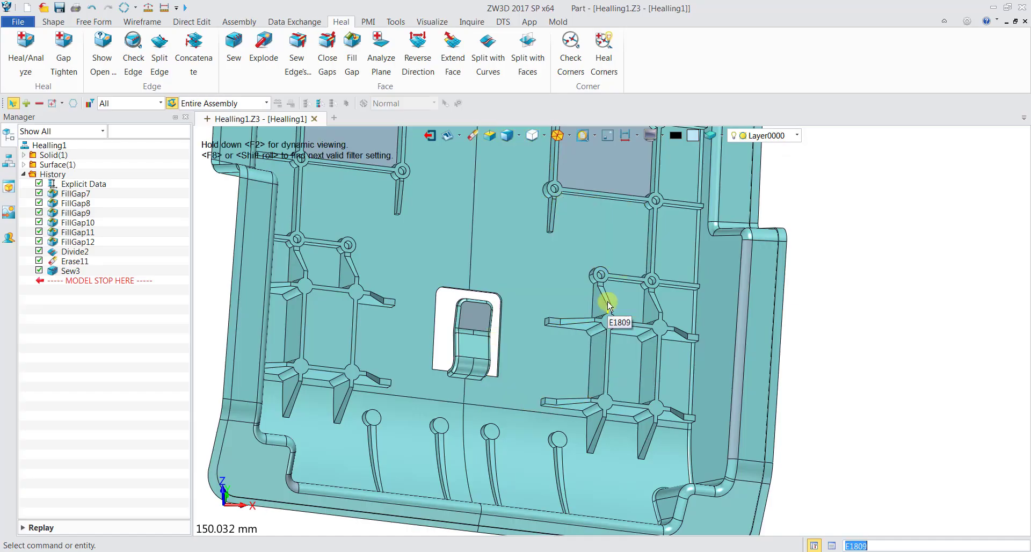
pyautogui.scroll(3, 483, 184)
pyautogui.moveTo(714, 230); pyautogui.dragTo(790, 246, button='middle')
pyautogui.scroll(5, 376, 403)
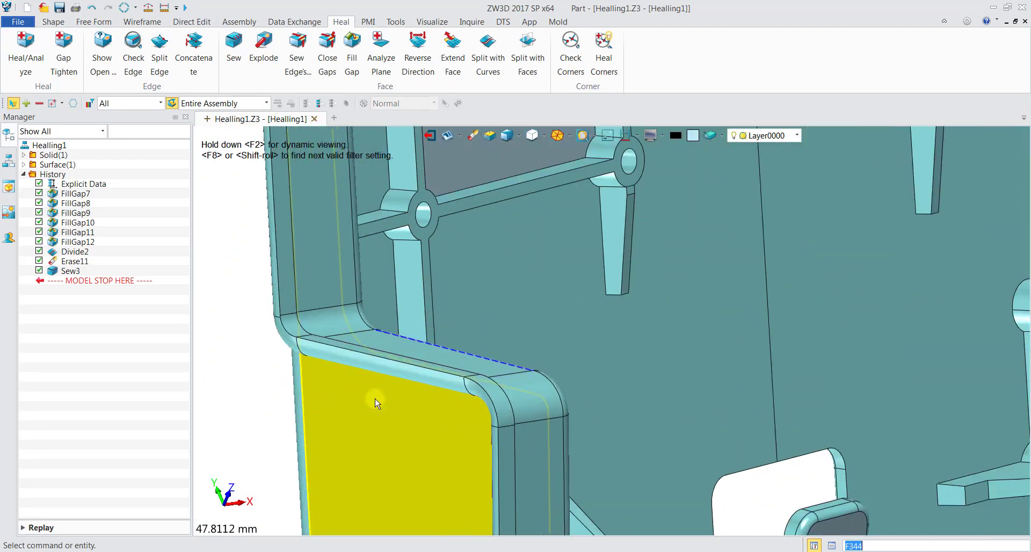
pyautogui.scroll(5, 426, 350)
pyautogui.moveTo(488, 340); pyautogui.dragTo(417, 353, button='middle')
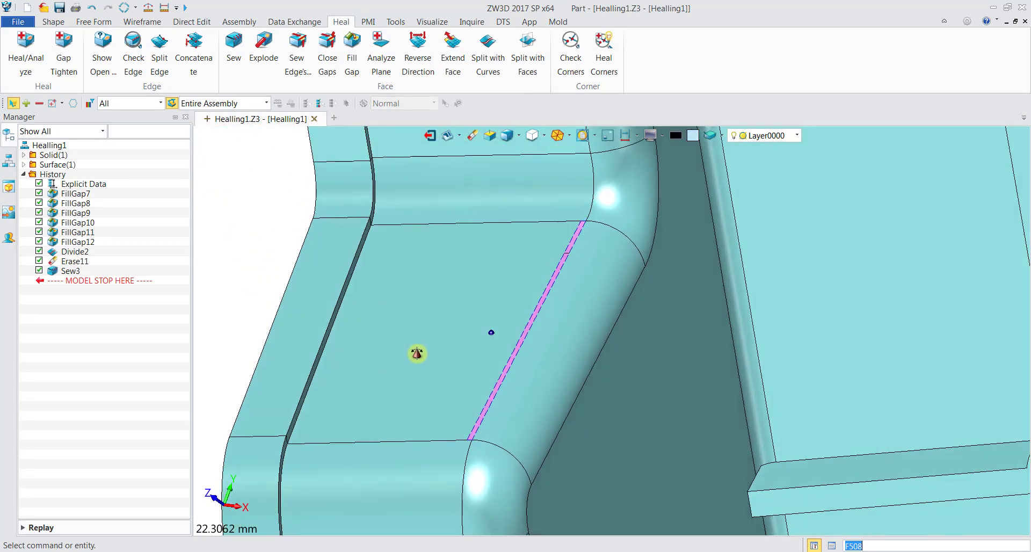
pyautogui.scroll(6, 495, 419)
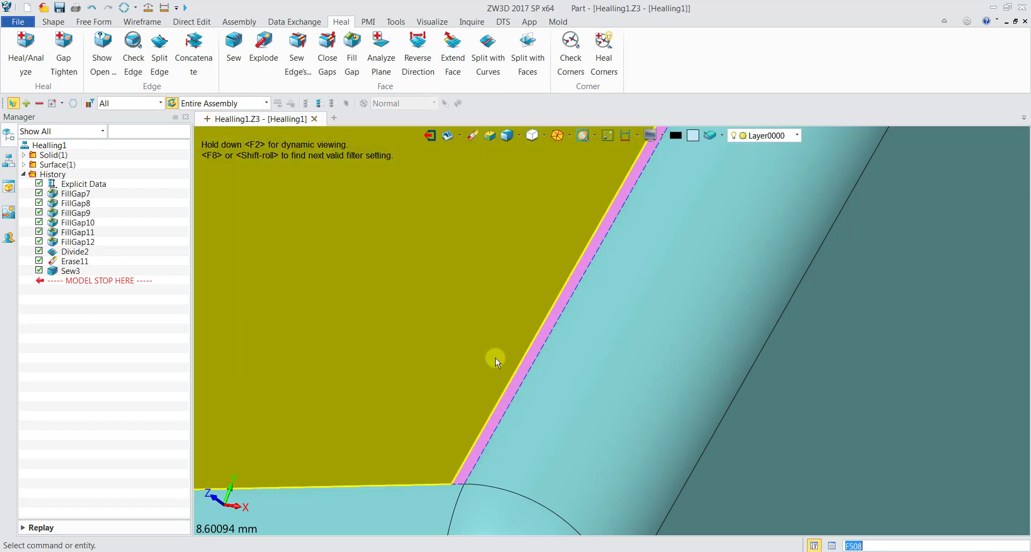
pyautogui.scroll(-2, 495, 355)
pyautogui.scroll(-5, 488, 235)
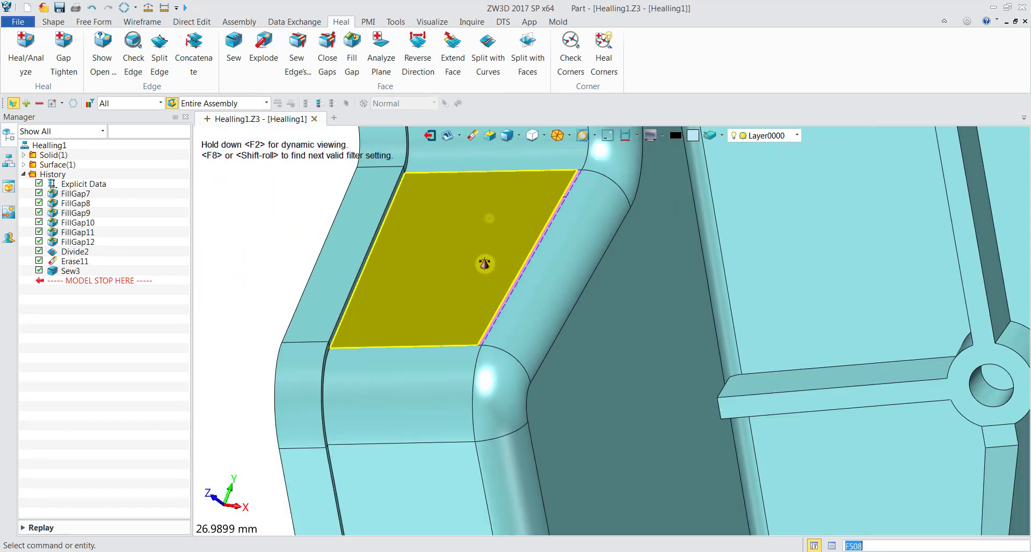
pyautogui.moveTo(485, 263); pyautogui.dragTo(477, 448, button='middle')
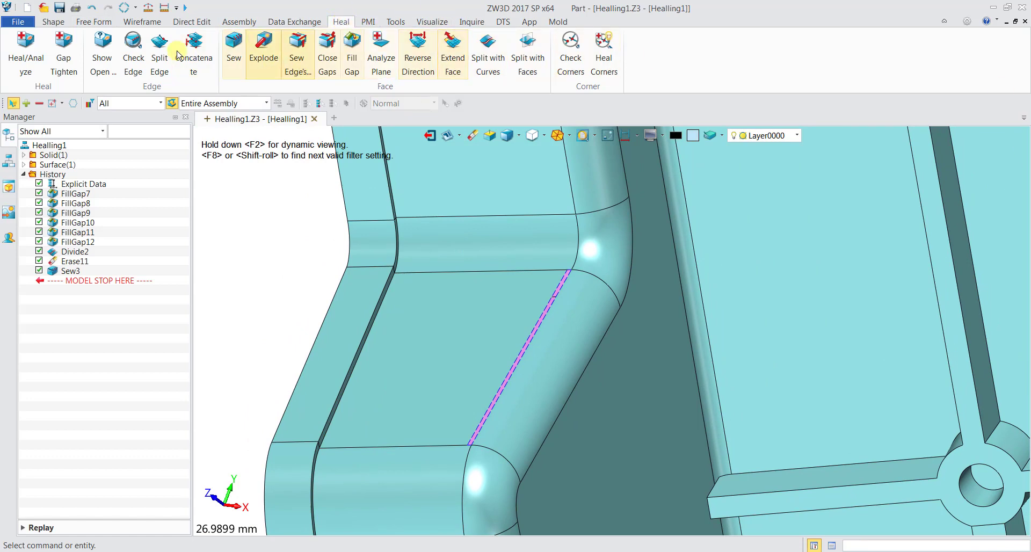
# - Extend the slanted flat side-wall face by 5 mm from its gap edge, using linear extension and merging the extended face
pyautogui.click(453, 59)
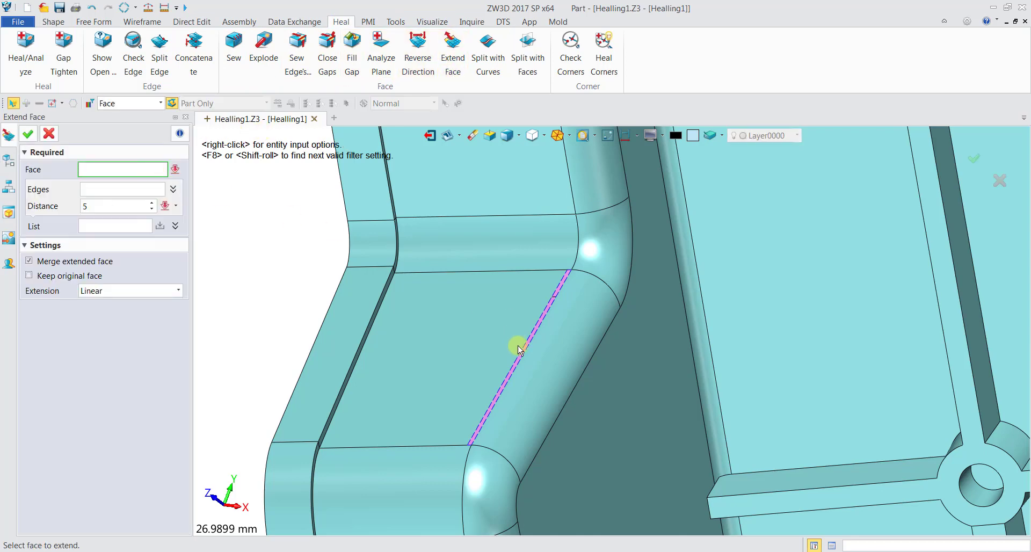
pyautogui.click(470, 340)
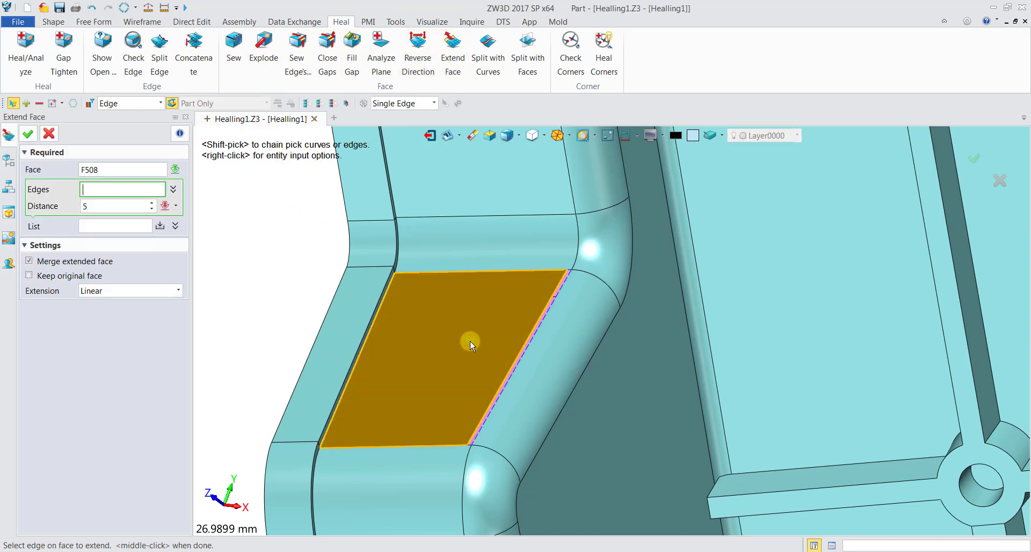
pyautogui.scroll(1, 470, 341)
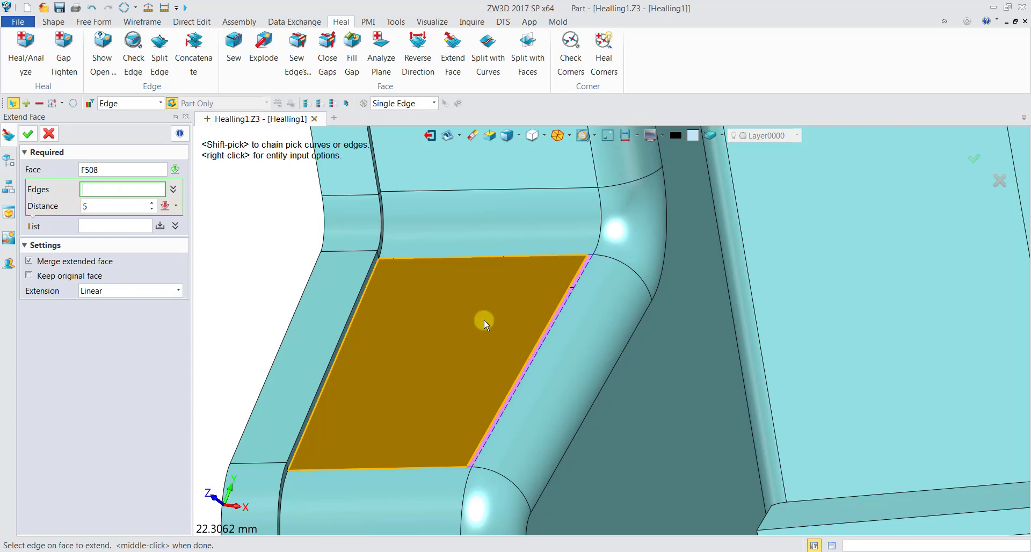
pyautogui.click(544, 336)
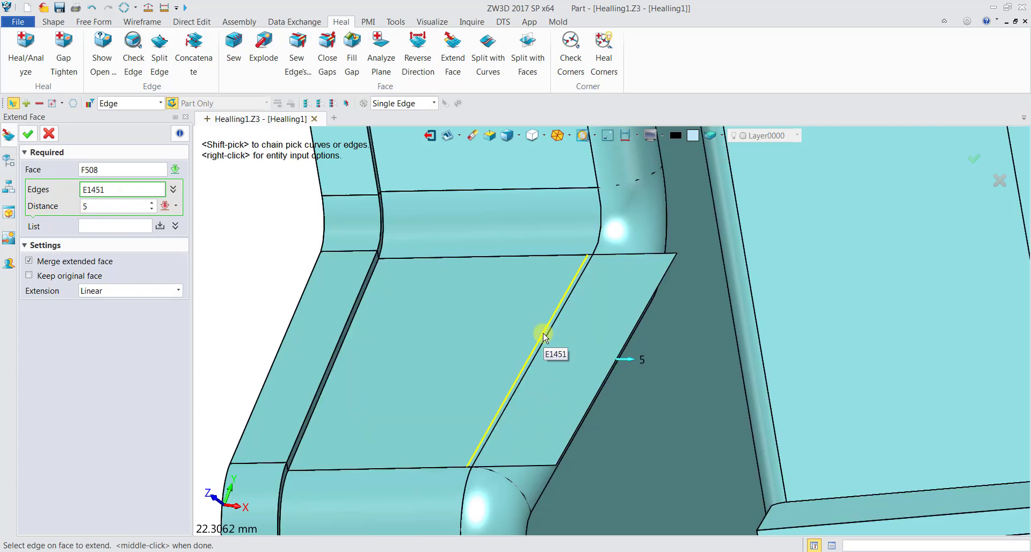
pyautogui.middleClick(355, 375)
pyautogui.click(528, 362)
pyautogui.click(528, 366)
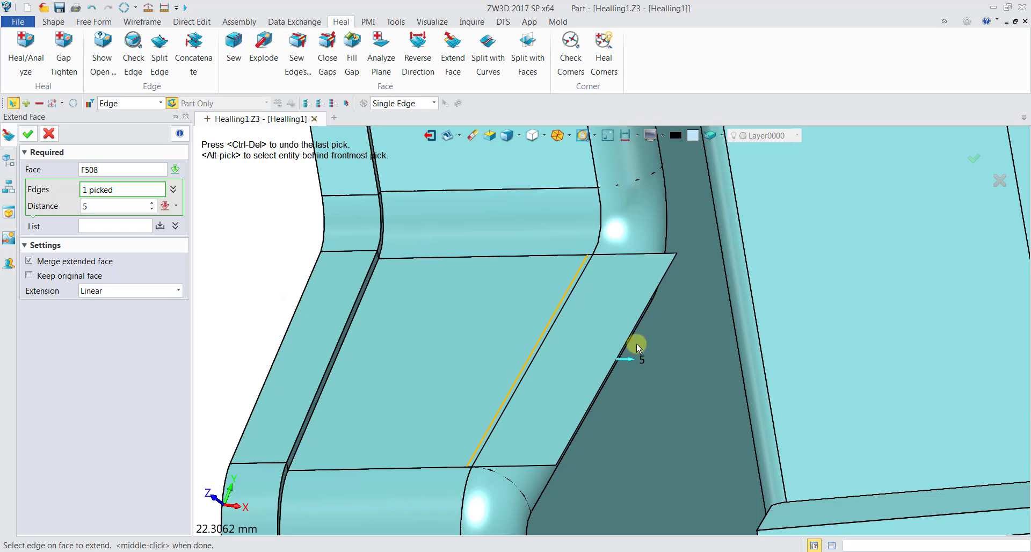
pyautogui.click(30, 134)
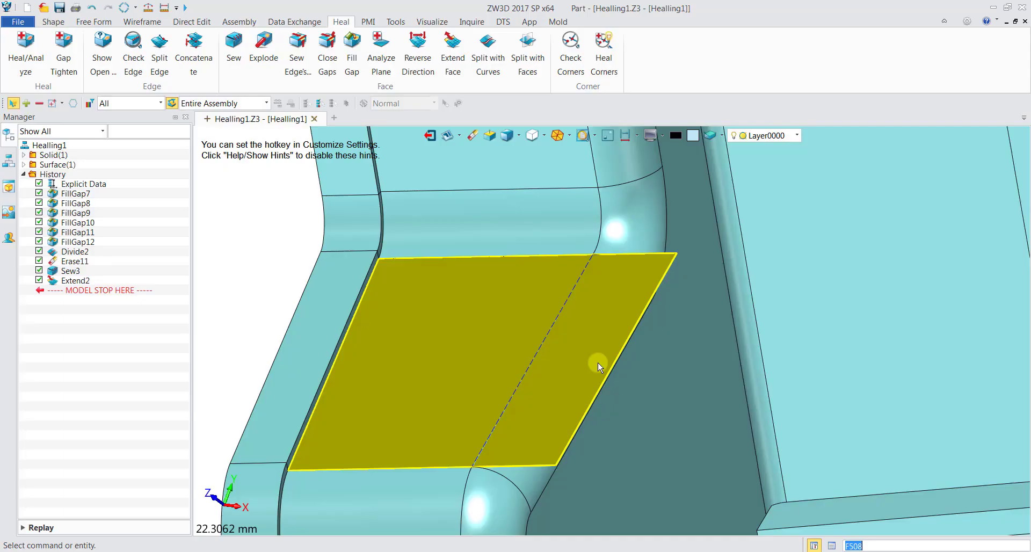
pyautogui.press('Delete')
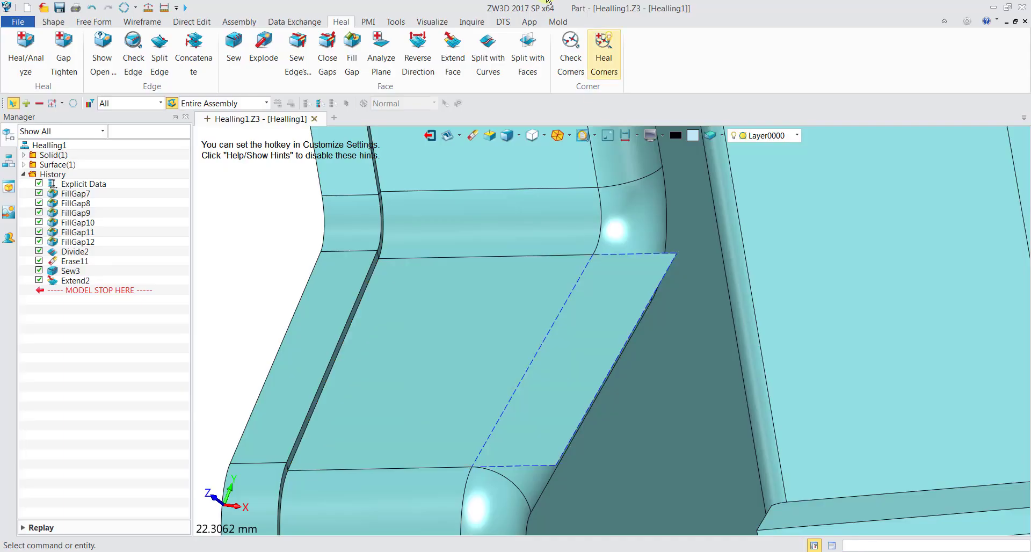
# - Trim the extended side-wall face to the adjacent fillet's edge with Trim to Curves, removing the strip beyond that edge
pyautogui.click(94, 22)
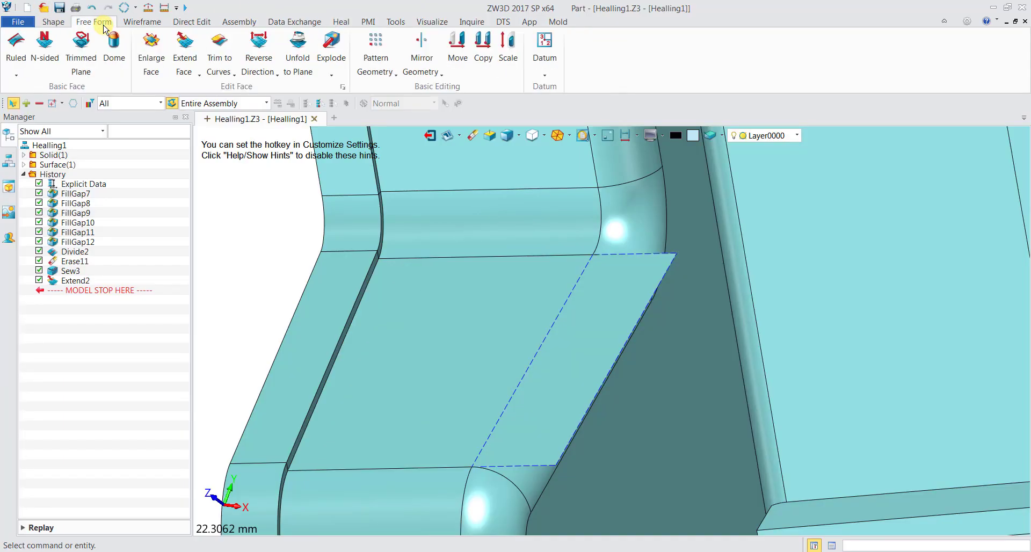
pyautogui.click(219, 52)
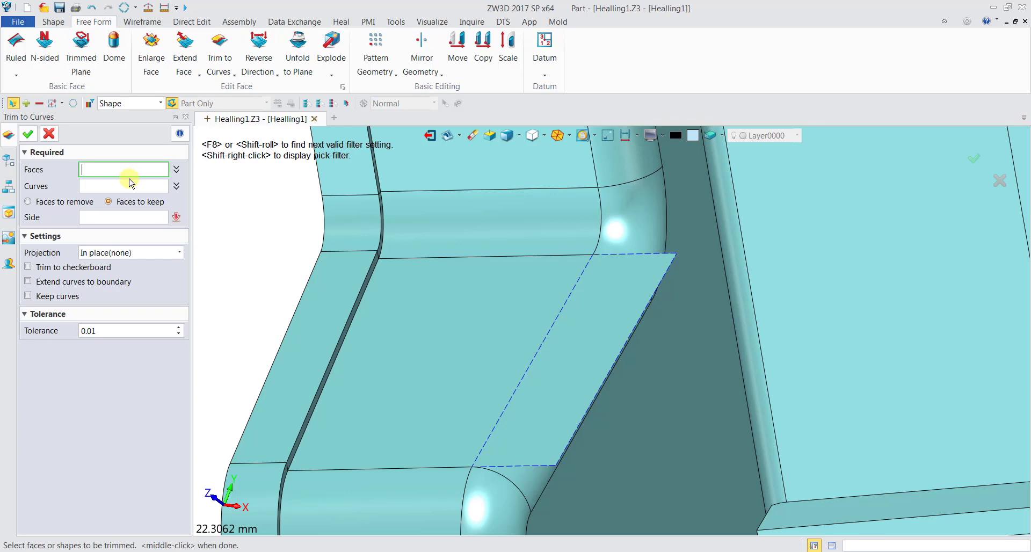
pyautogui.click(440, 319)
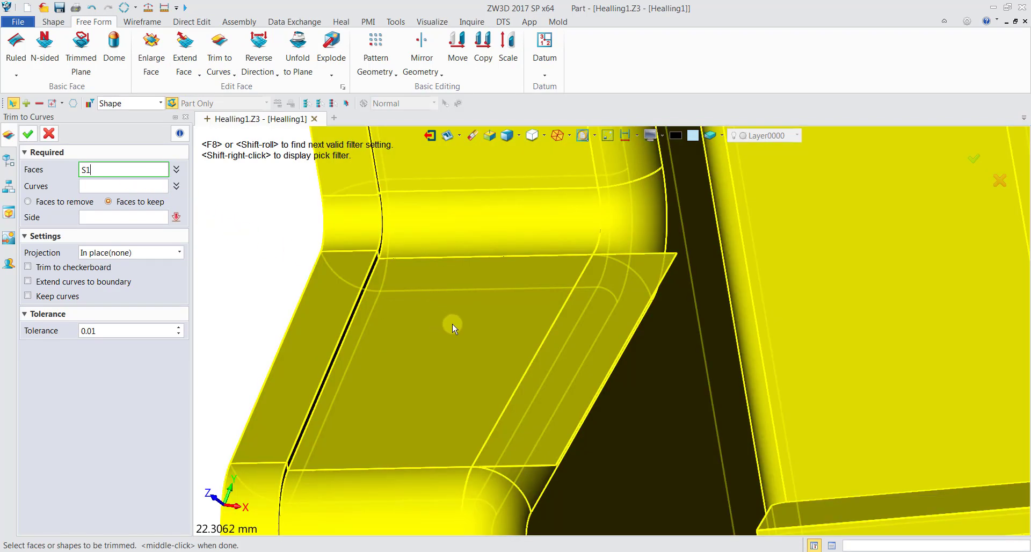
pyautogui.click(452, 324)
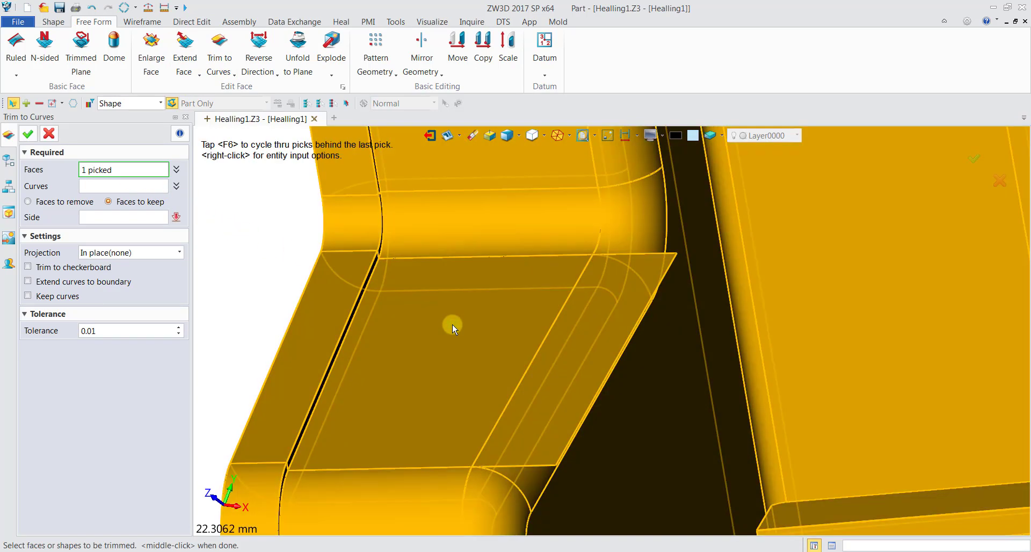
pyautogui.click(93, 183)
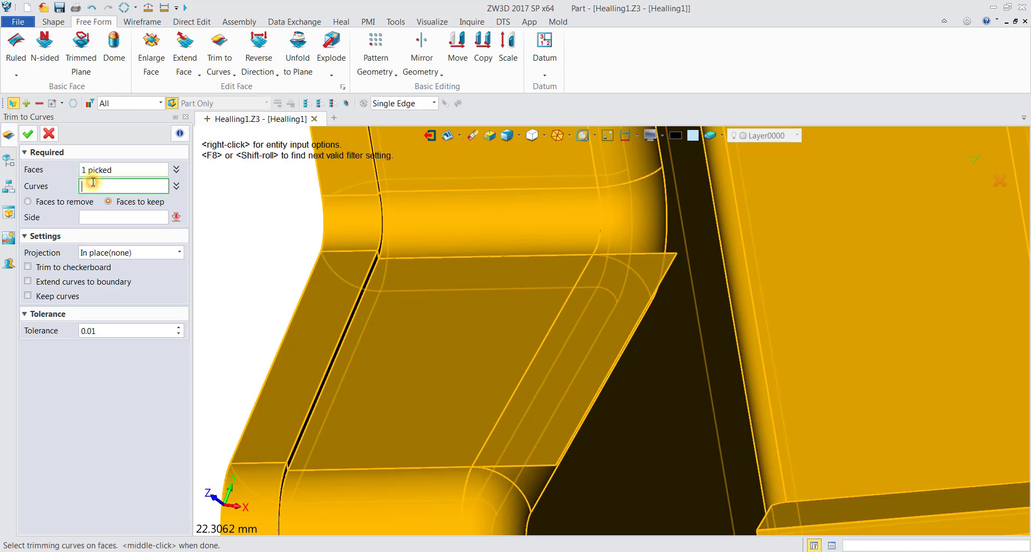
pyautogui.click(551, 333)
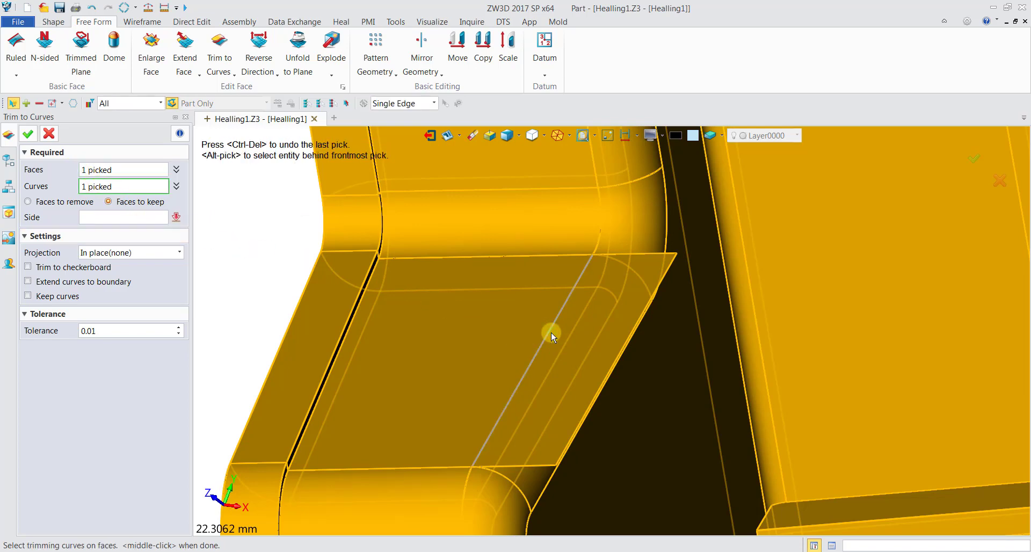
pyautogui.click(58, 203)
pyautogui.click(84, 220)
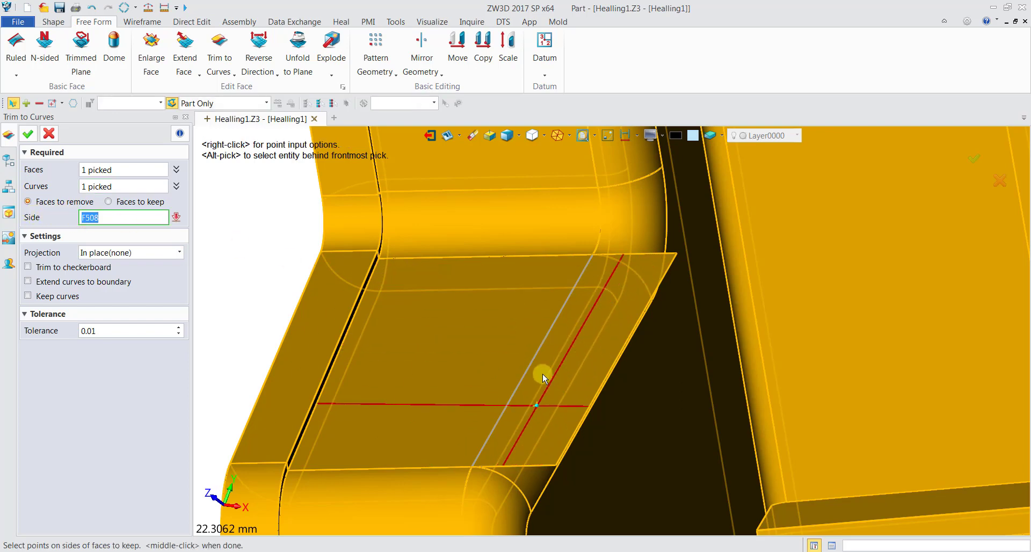
pyautogui.click(108, 202)
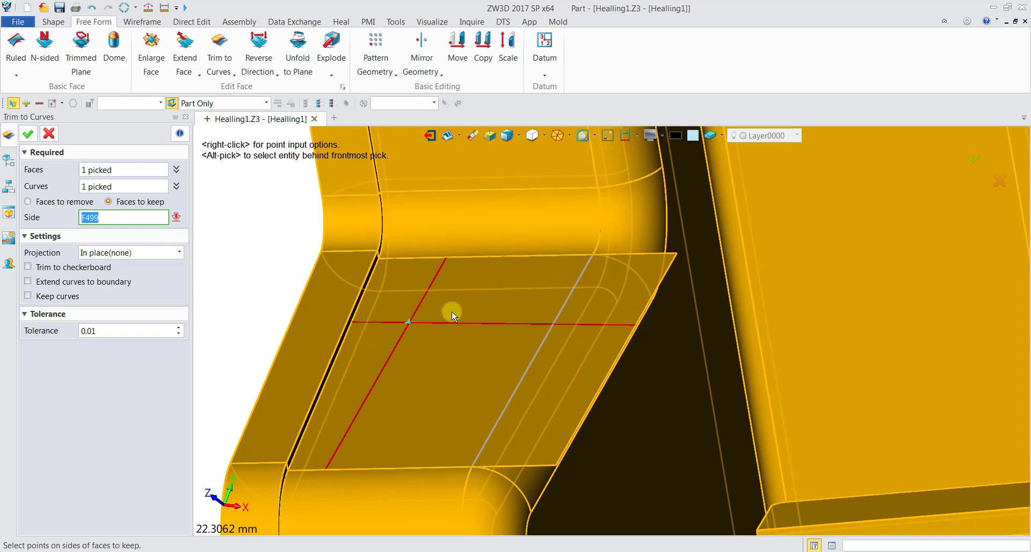
pyautogui.click(613, 313)
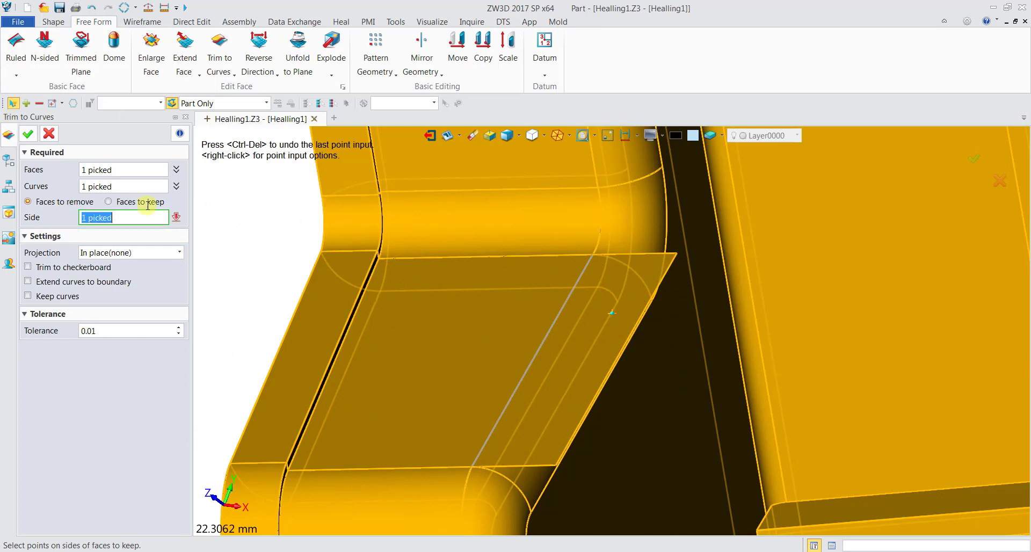
pyautogui.click(28, 136)
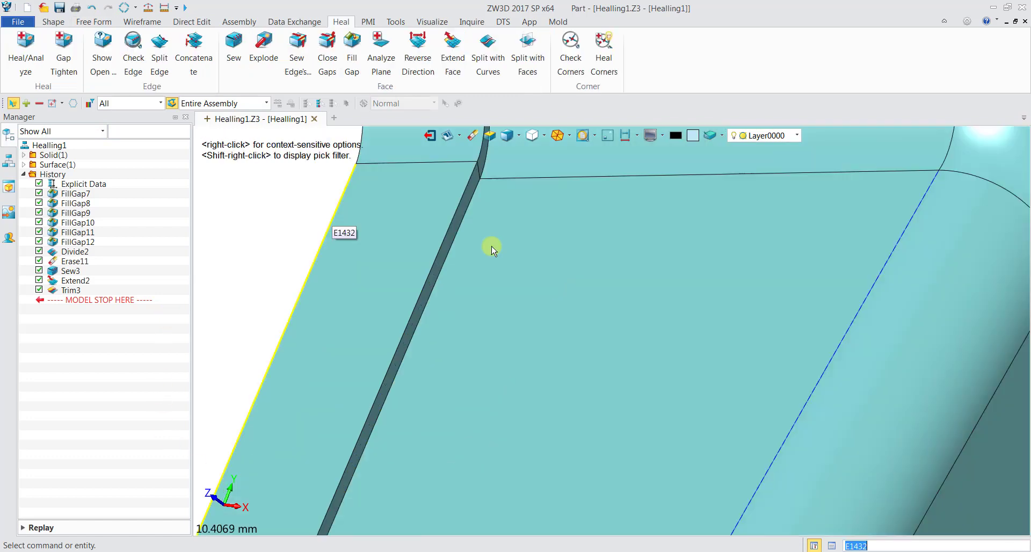
# - Sew the part shape at tolerance 0.01 to join the trimmed side-wall face to the adjacent fillet
pyautogui.scroll(2, 449, 241)
pyautogui.moveTo(449, 241); pyautogui.dragTo(388, 239, button='middle')
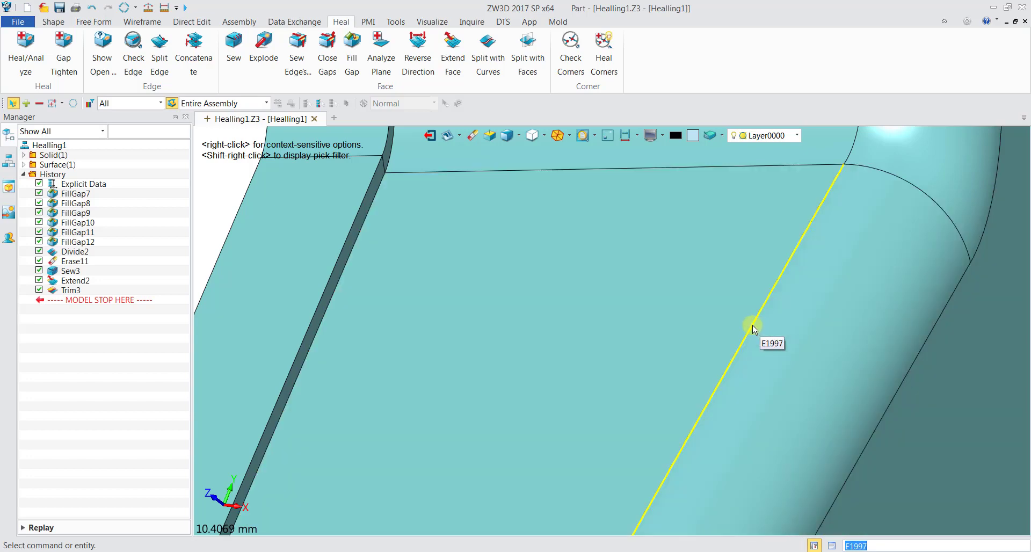
pyautogui.click(232, 52)
pyautogui.click(727, 309)
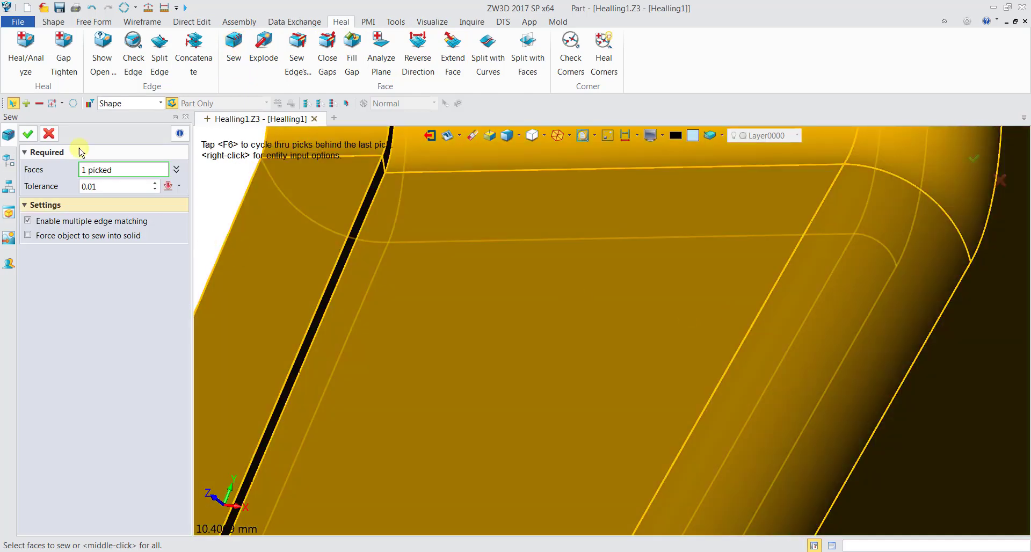
pyautogui.click(30, 136)
pyautogui.click(573, 319)
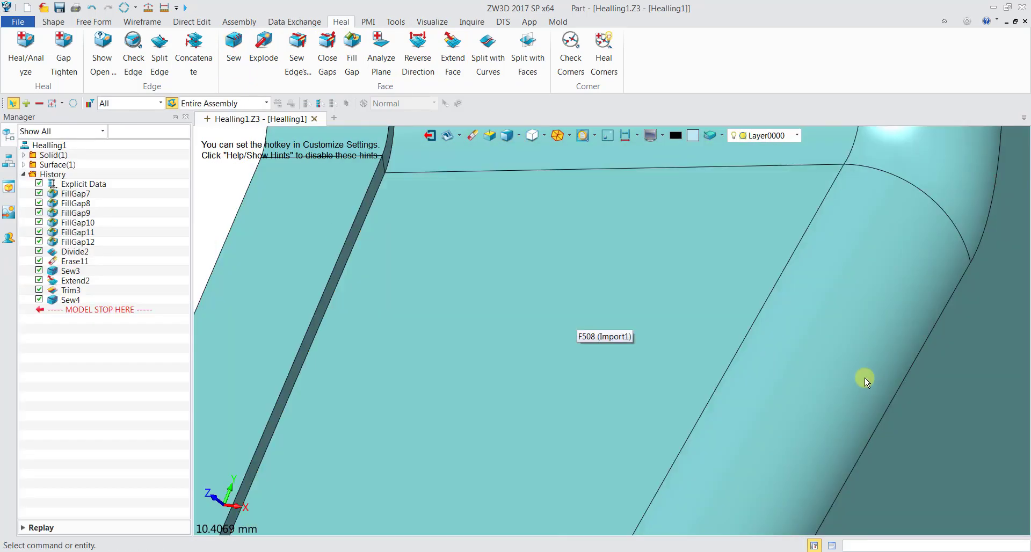
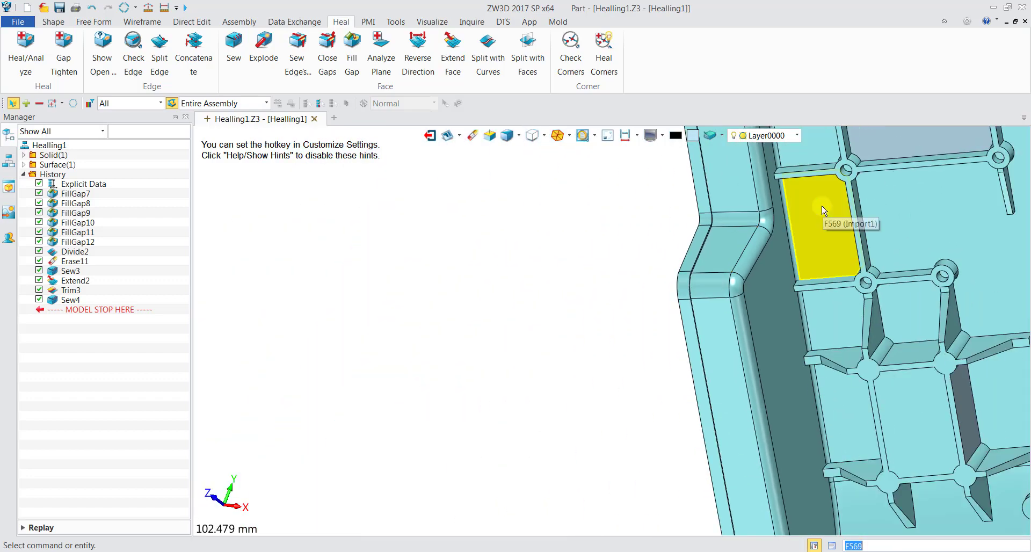
# - Trim the large curved face to the seven adjoining stepped fillet edges with Trim to Curves, keeping the main face and removing the overhanging end
pyautogui.scroll(3, 684, 338)
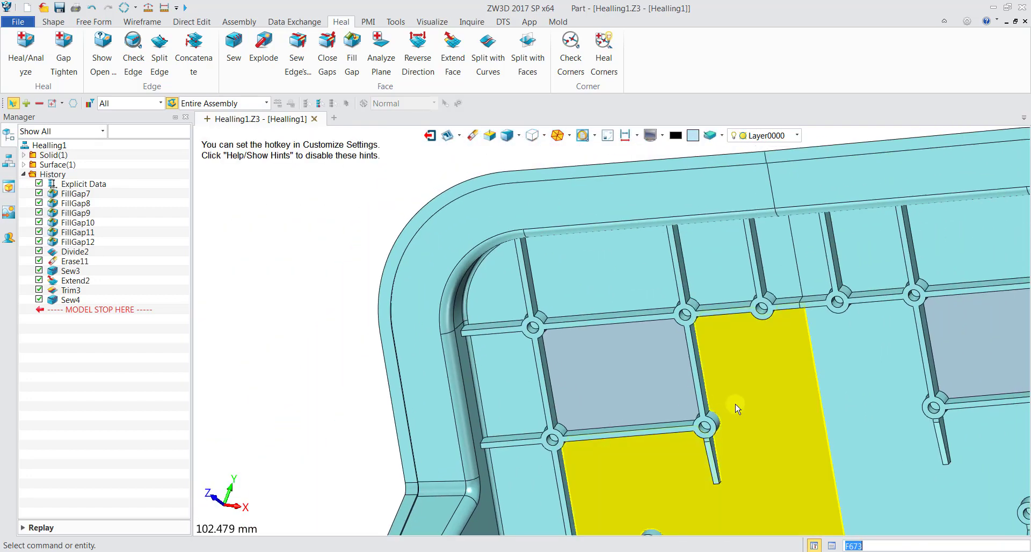
pyautogui.scroll(-2, 547, 288)
pyautogui.moveTo(669, 339); pyautogui.dragTo(487, 235, button='middle')
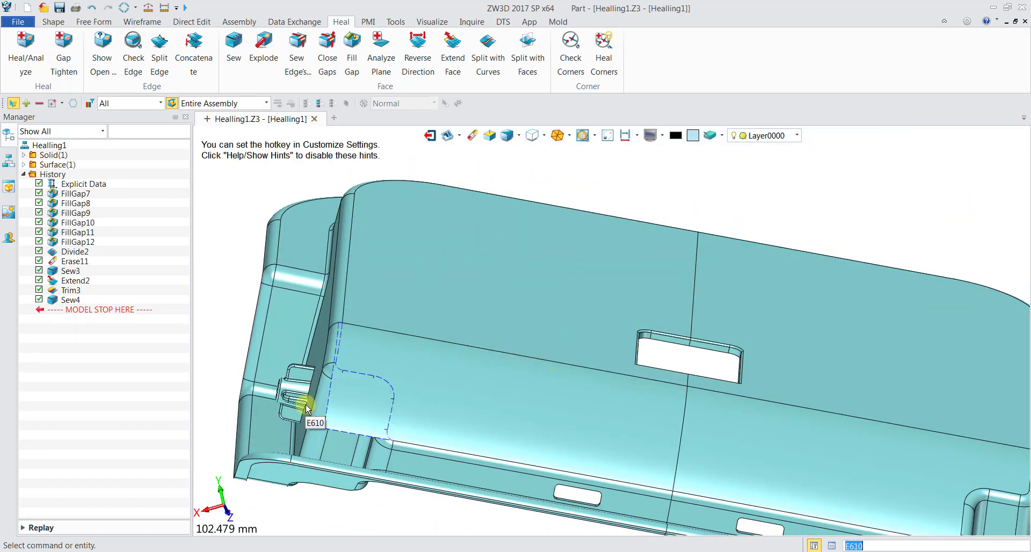
pyautogui.scroll(-1, 347, 398)
pyautogui.scroll(3, 347, 397)
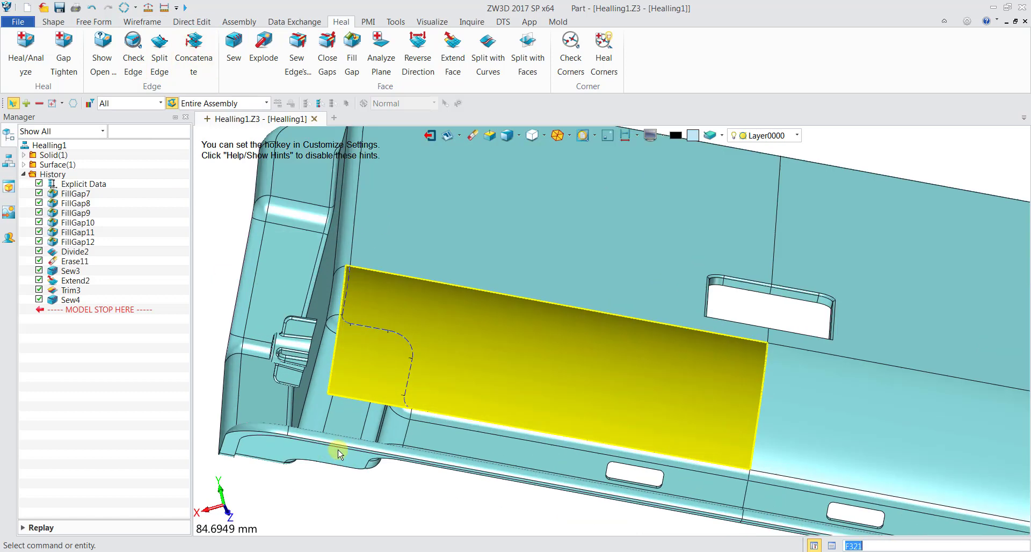
pyautogui.click(99, 23)
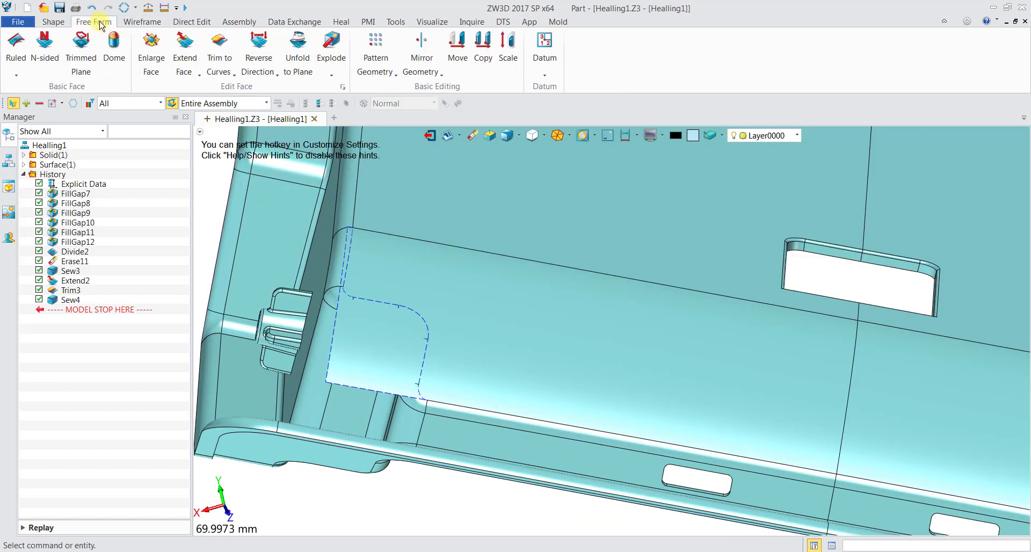
pyautogui.click(219, 46)
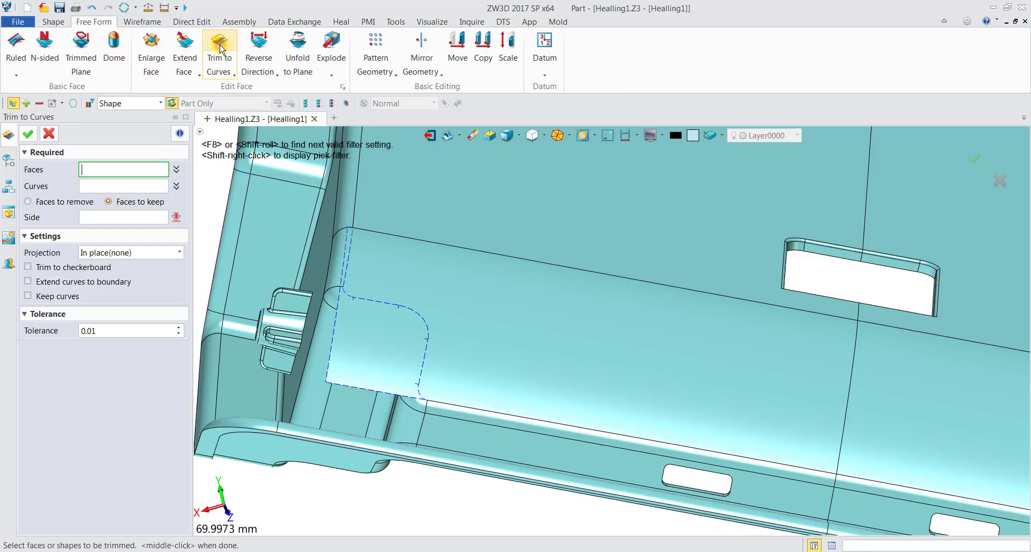
pyautogui.click(397, 339)
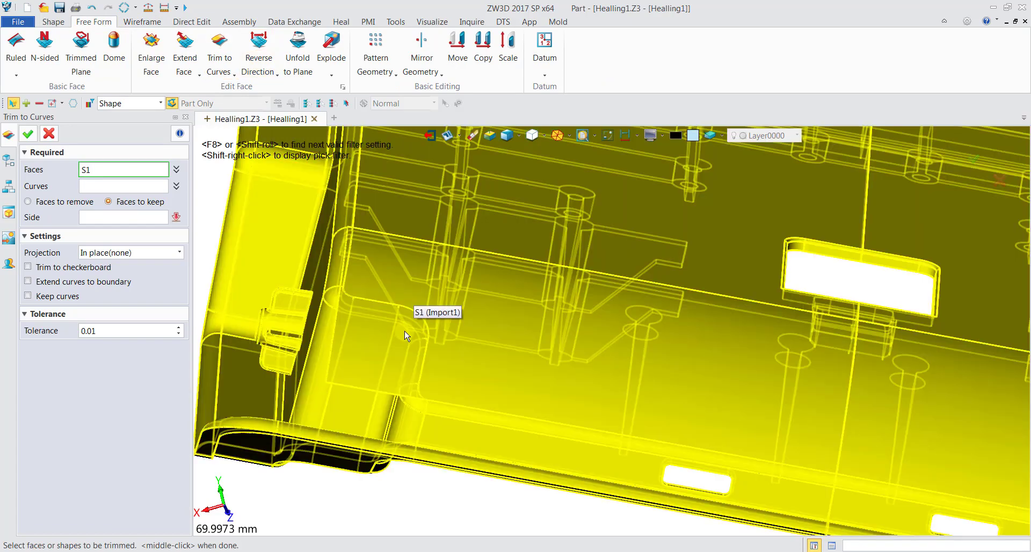
pyautogui.scroll(5, 416, 316)
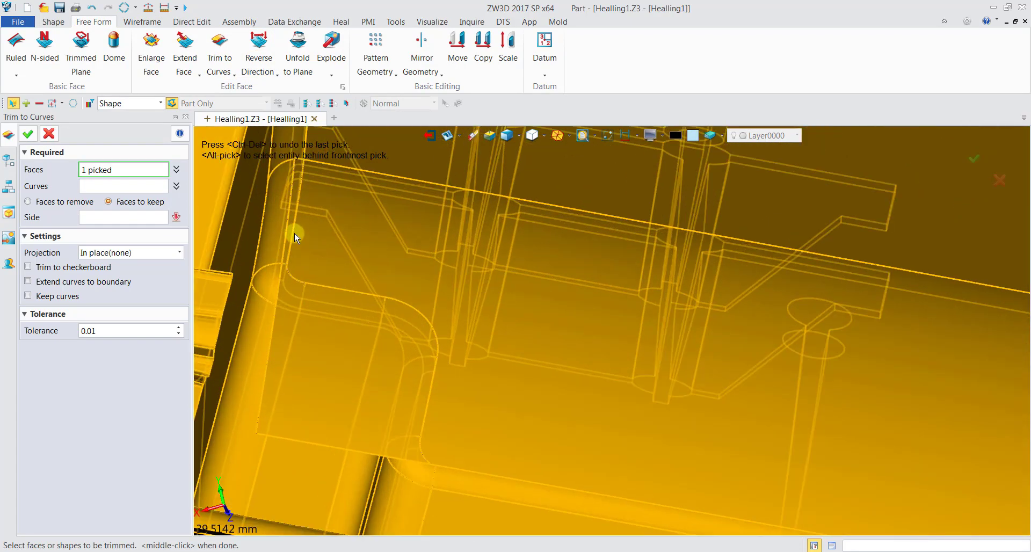
pyautogui.moveTo(421, 304); pyautogui.dragTo(339, 245, button='right')
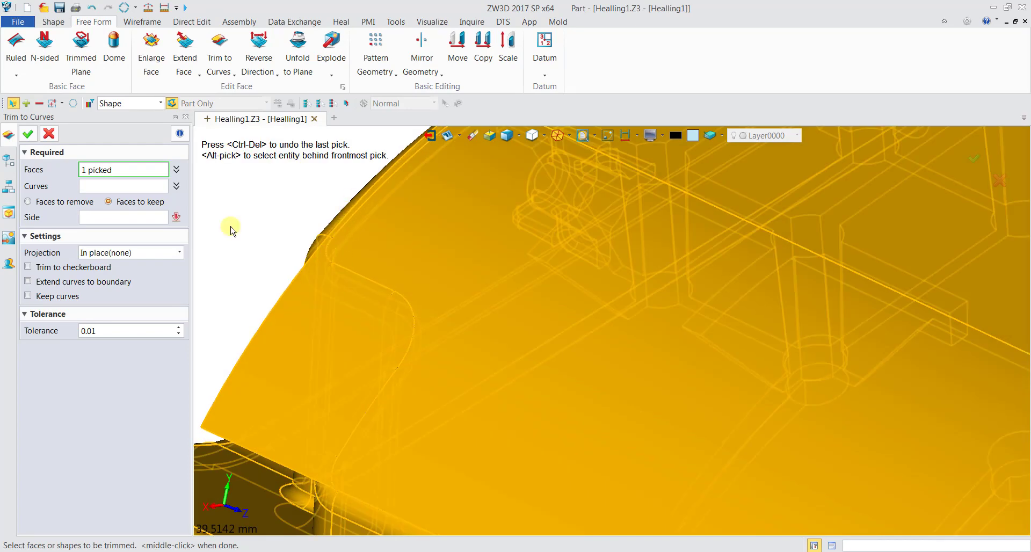
pyautogui.click(114, 186)
pyautogui.click(327, 256)
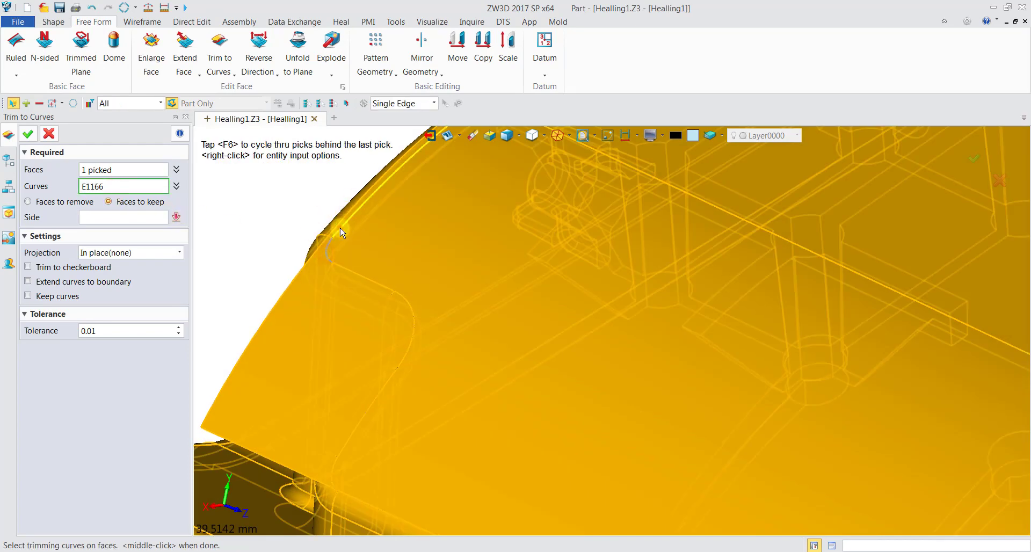
pyautogui.click(390, 379)
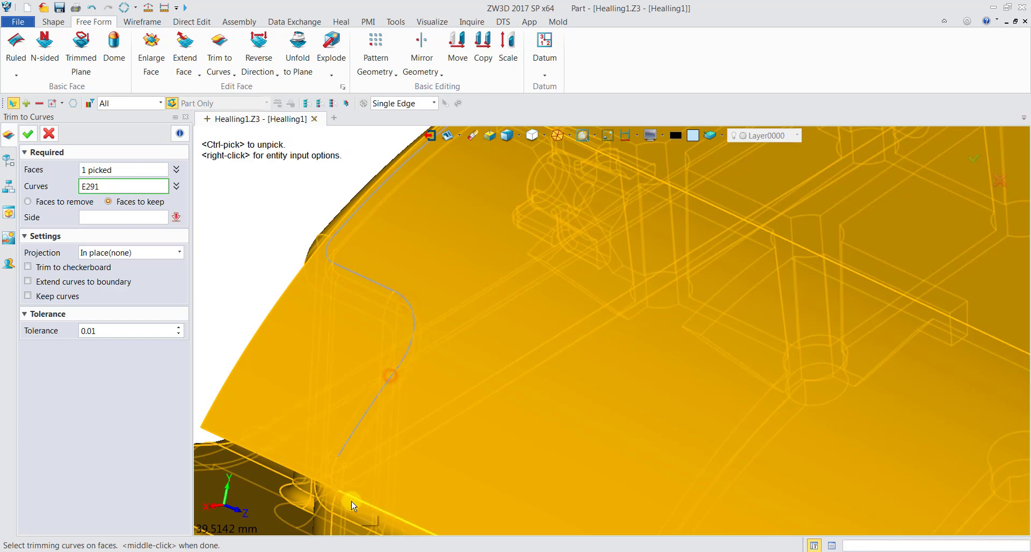
pyautogui.click(338, 495)
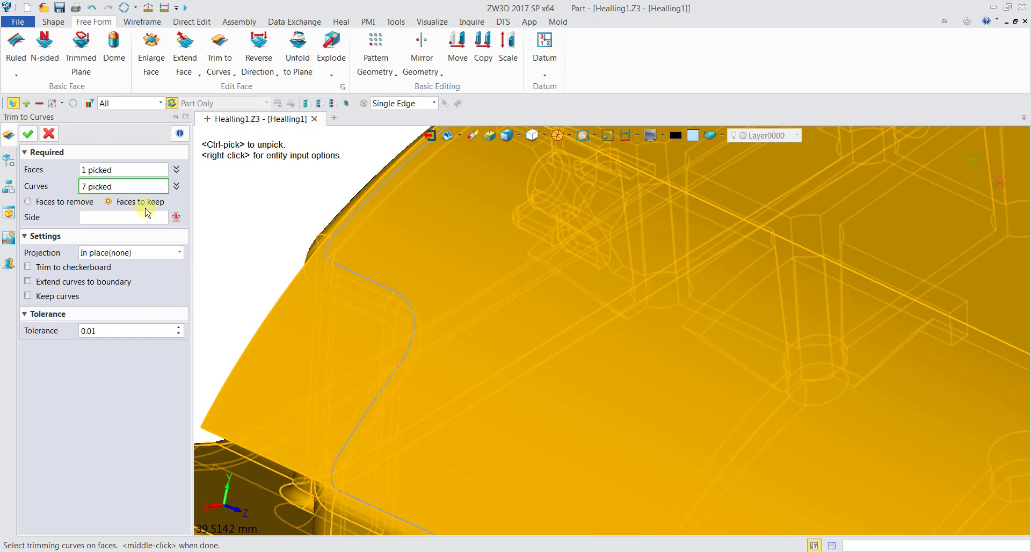
pyautogui.click(91, 213)
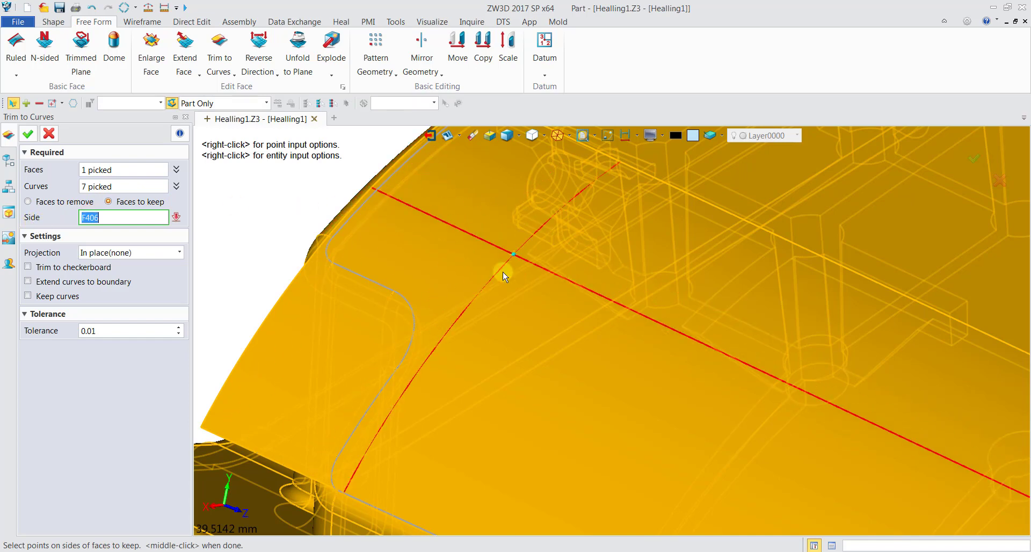
pyautogui.click(312, 341)
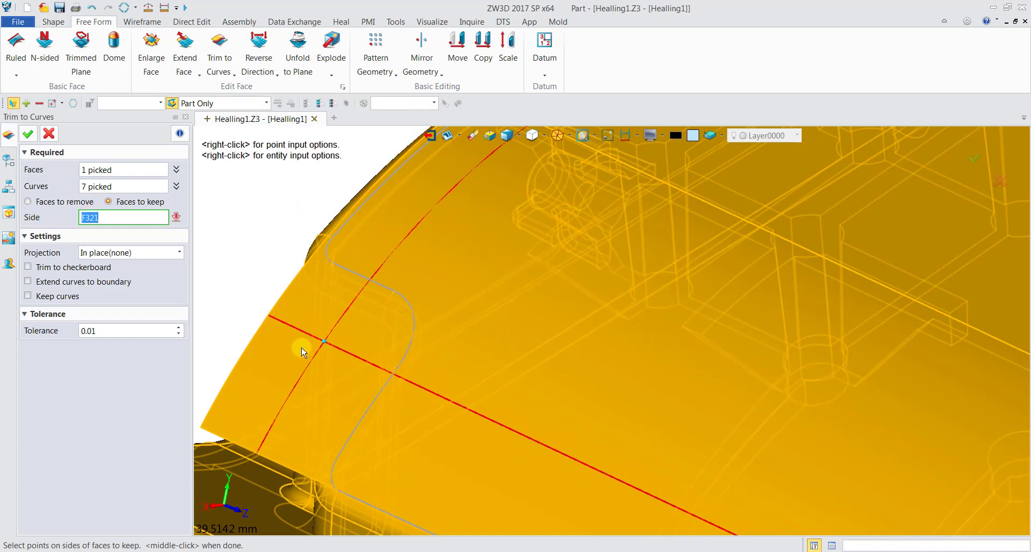
pyautogui.press('Delete')
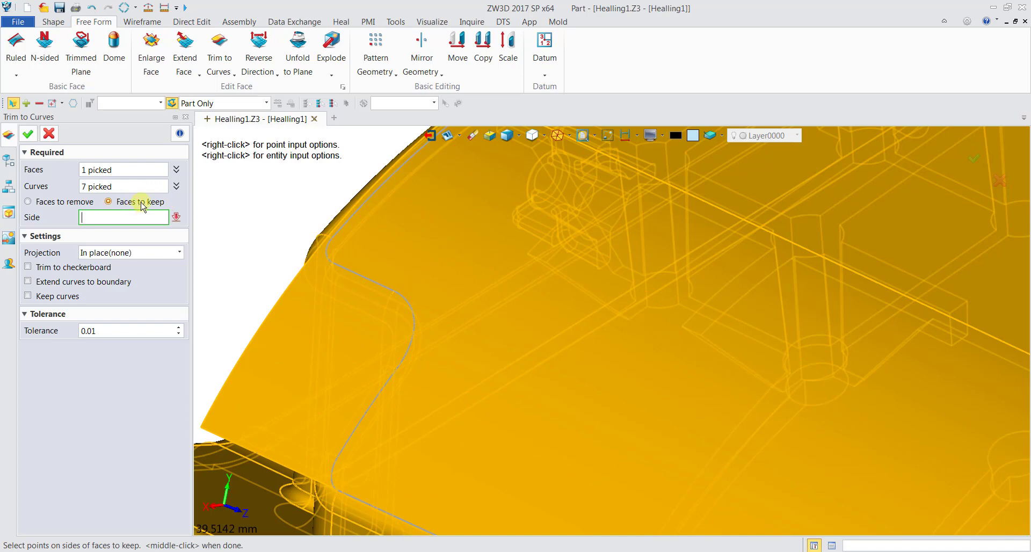
pyautogui.click(495, 277)
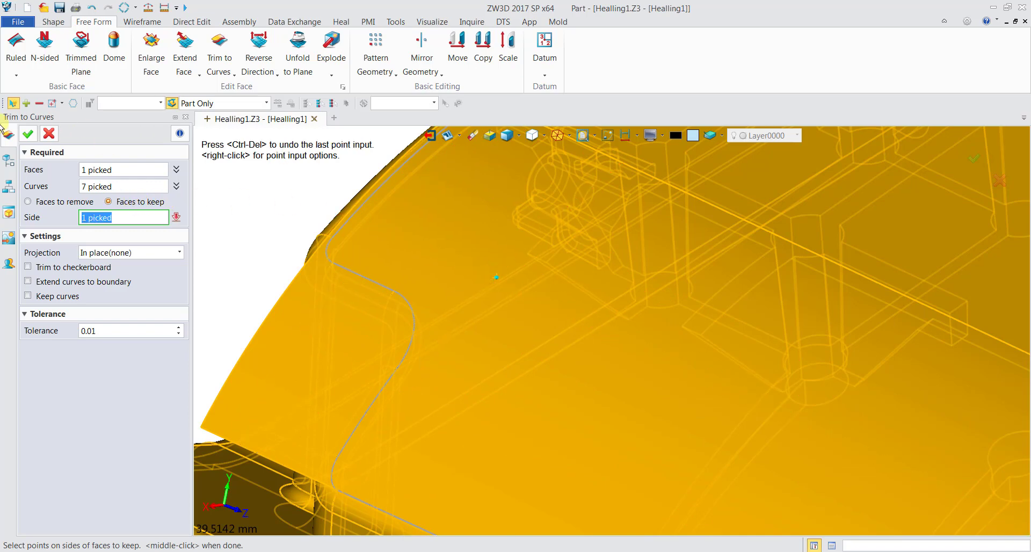
pyautogui.click(27, 133)
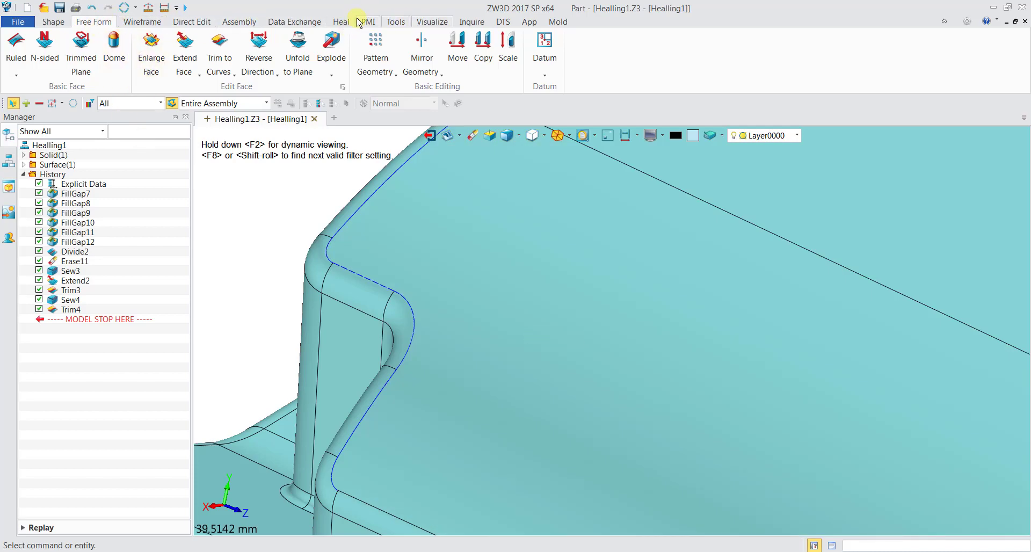
# - Sew the part shape at tolerance 0.01 to join the trimmed curved face to the stepped fillet edges
pyautogui.click(340, 23)
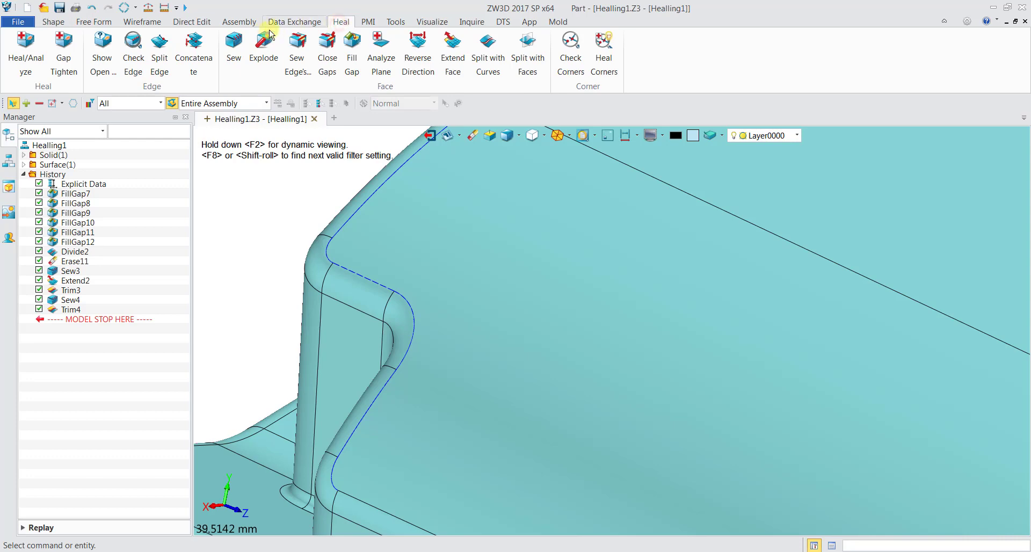
pyautogui.click(234, 46)
pyautogui.click(389, 207)
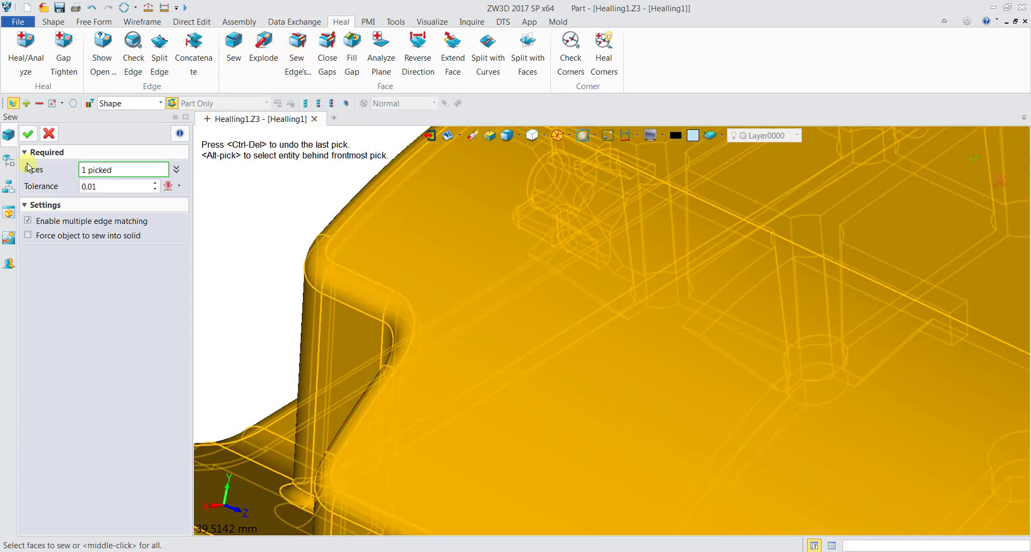
pyautogui.click(31, 134)
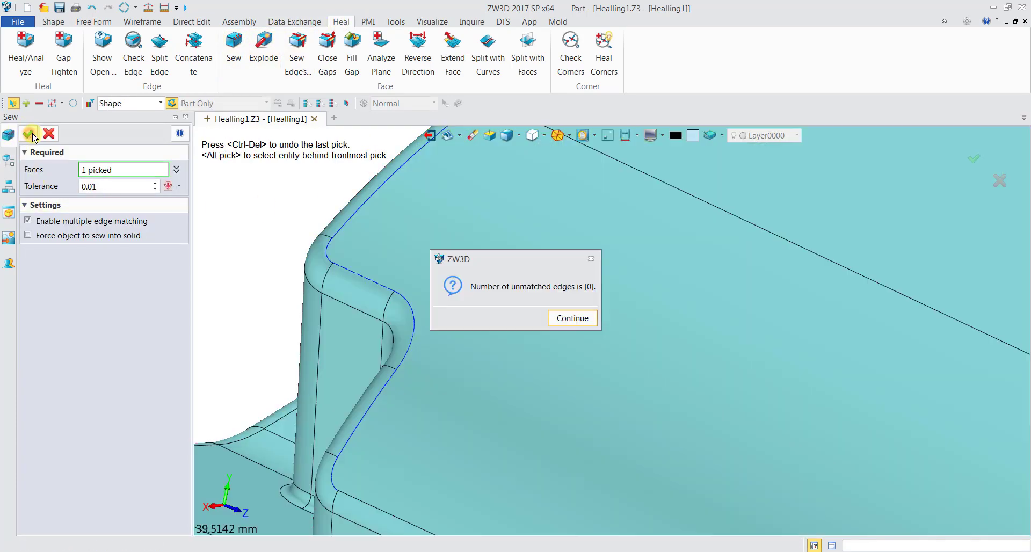
pyautogui.click(589, 323)
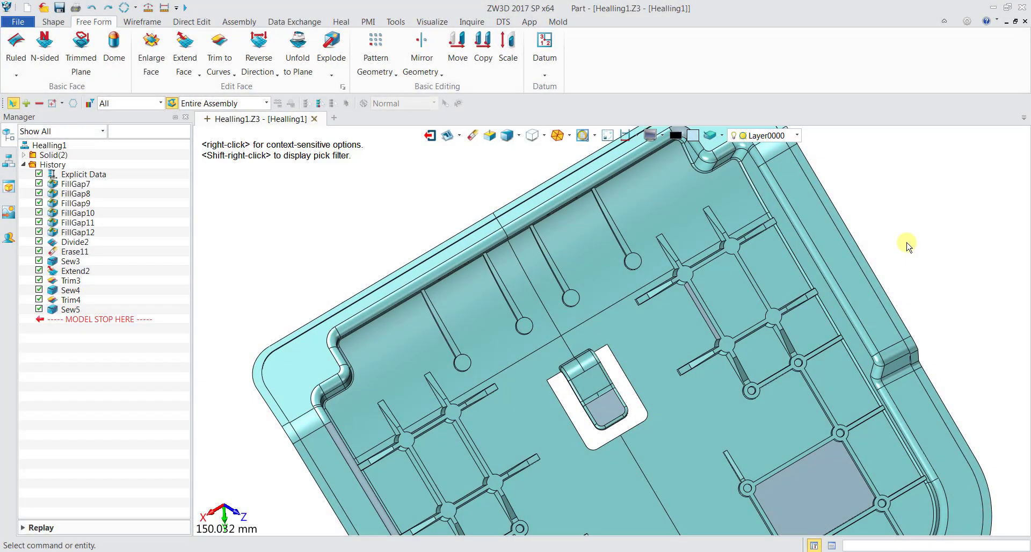
# - Trim the part shape to the eight edges bounding the rectangular rib cell, using Faces to remove to cut out the cell's floor face
pyautogui.moveTo(907, 246); pyautogui.dragTo(815, 252, button='middle')
pyautogui.scroll(-3, 782, 272)
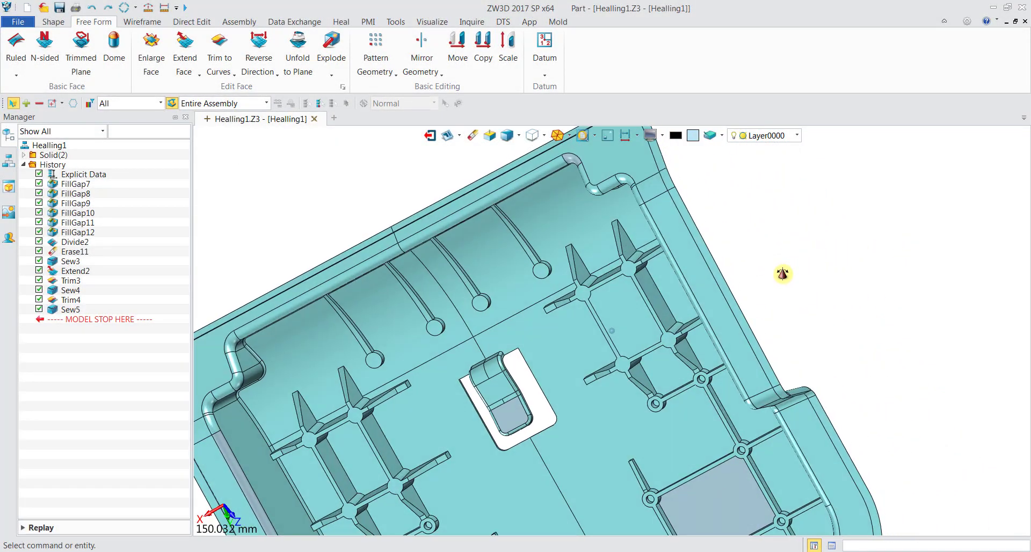
pyautogui.scroll(5, 777, 256)
pyautogui.scroll(2, 644, 318)
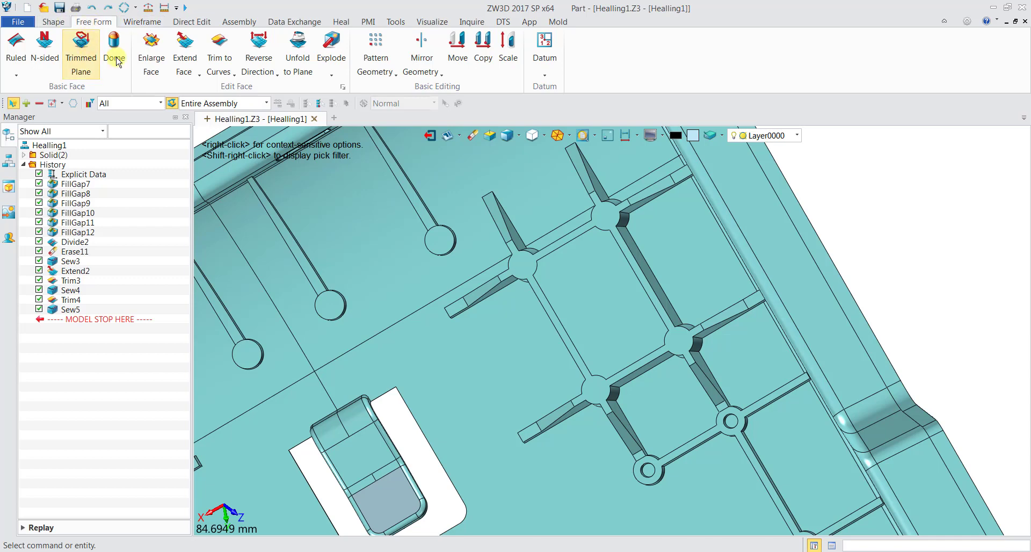
pyautogui.click(217, 59)
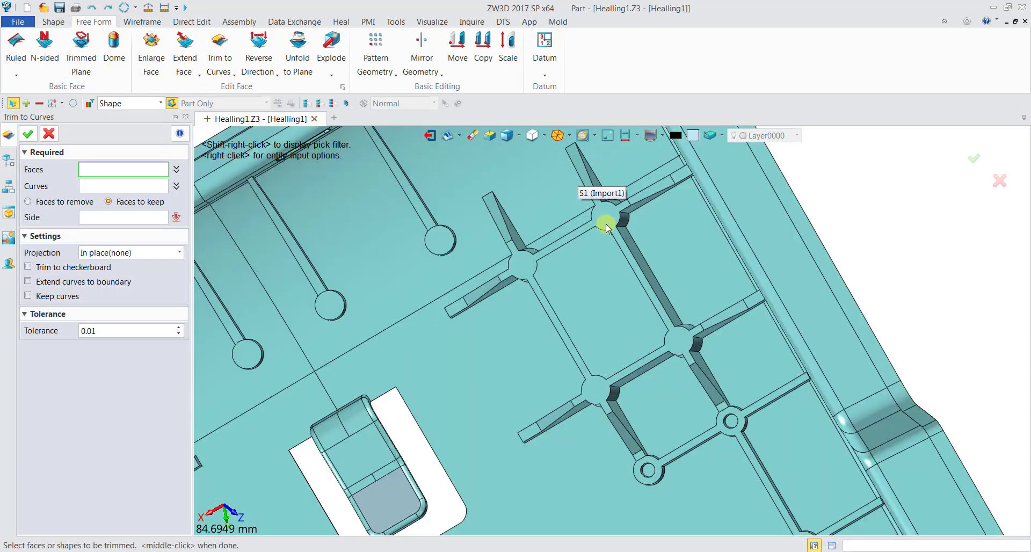
pyautogui.click(601, 214)
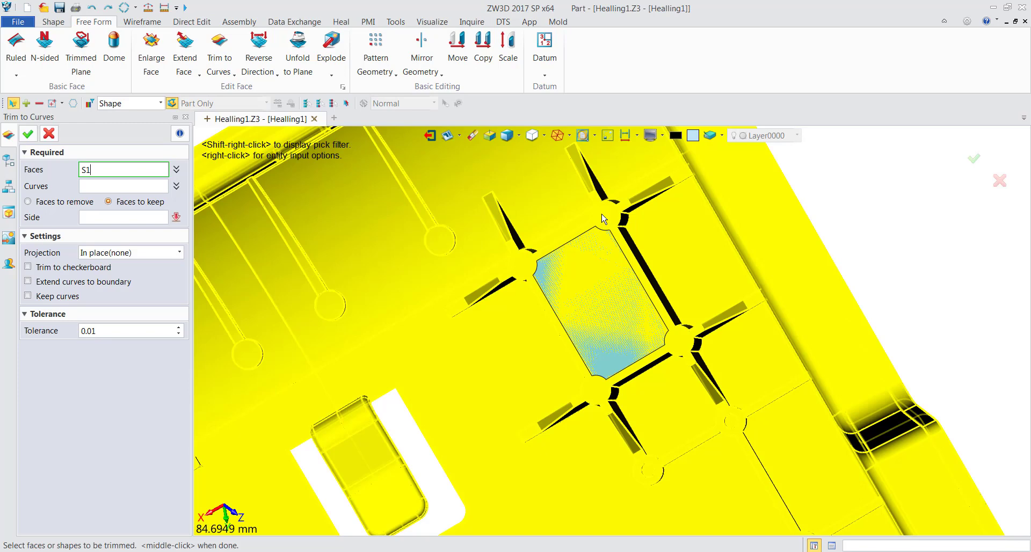
pyautogui.click(125, 188)
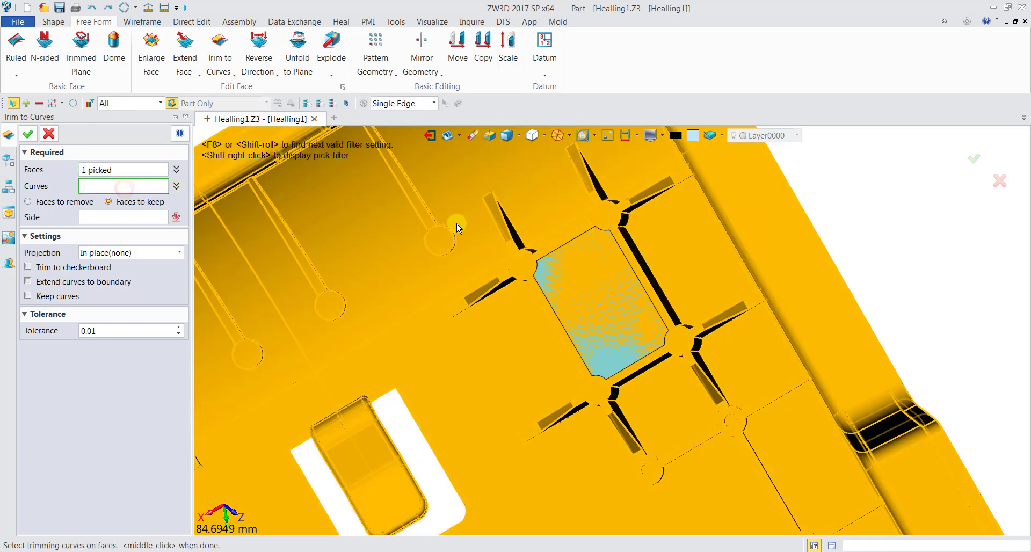
pyautogui.click(571, 245)
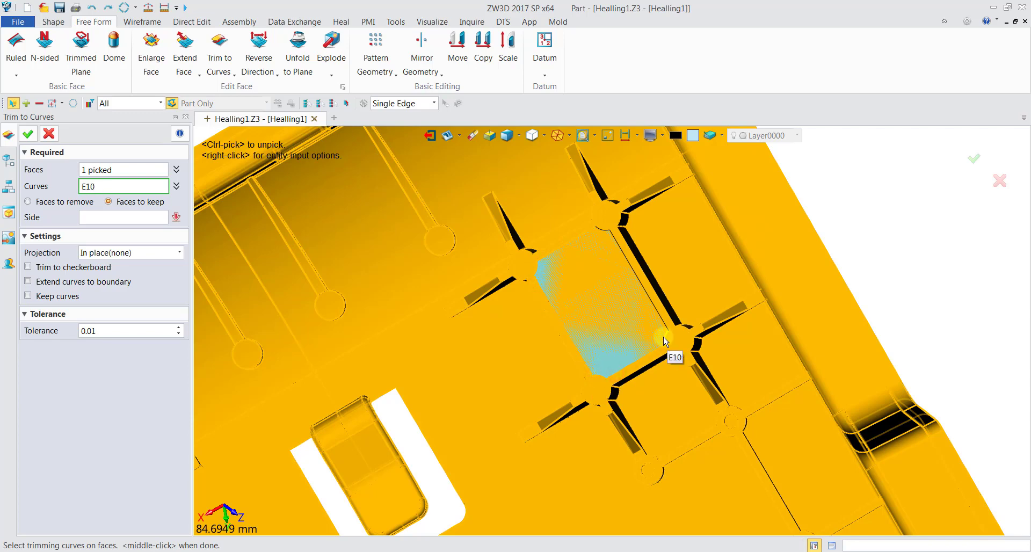
pyautogui.click(600, 229)
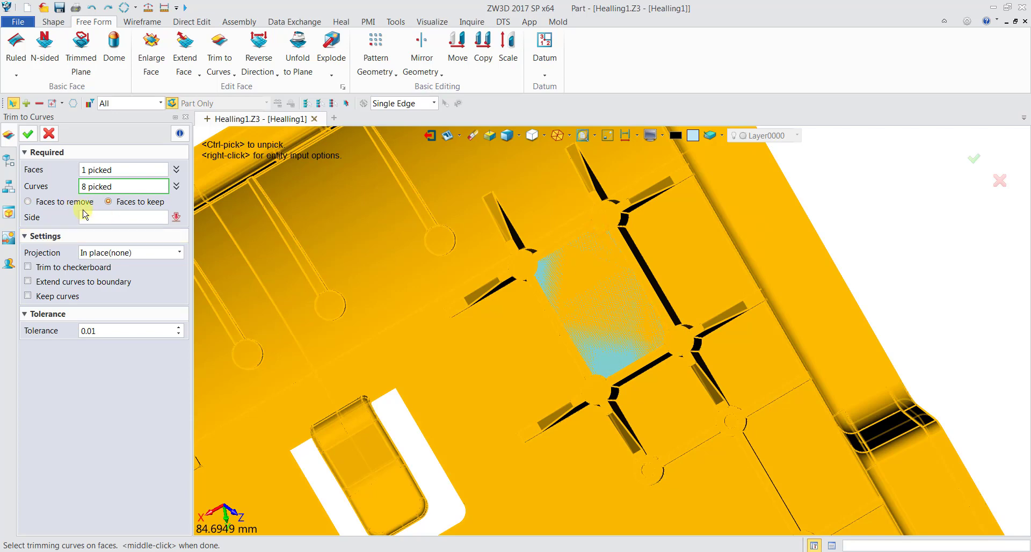
pyautogui.click(68, 203)
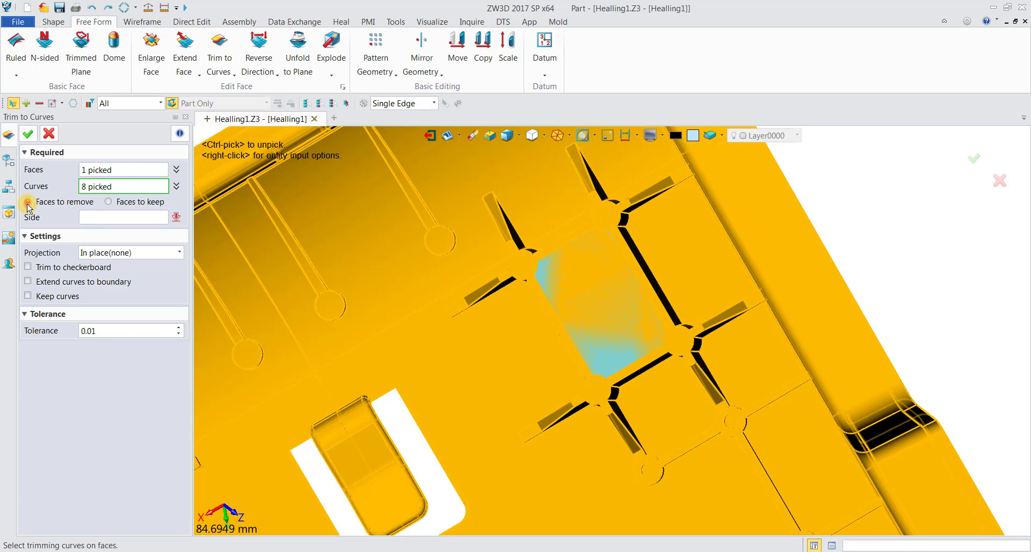
pyautogui.click(92, 221)
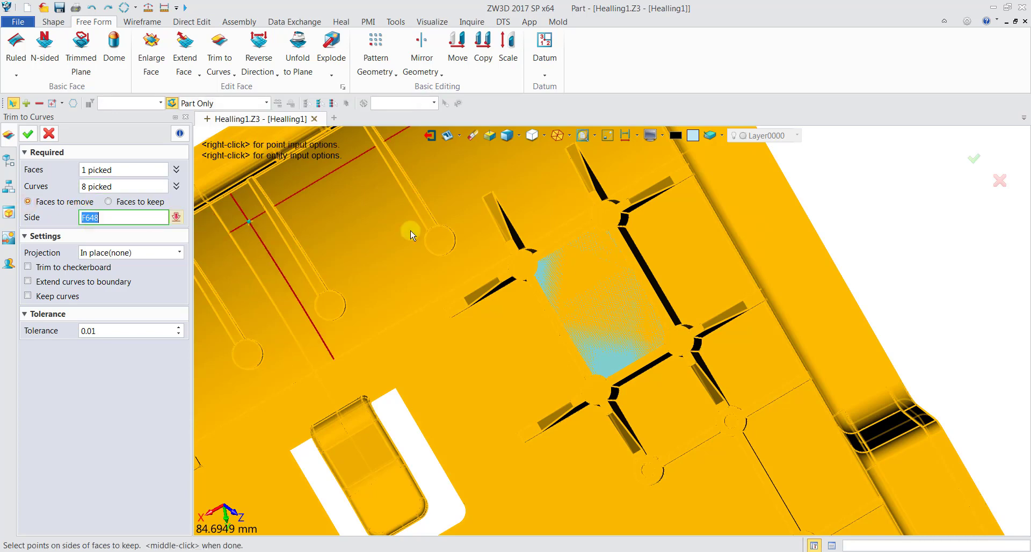
pyautogui.click(595, 291)
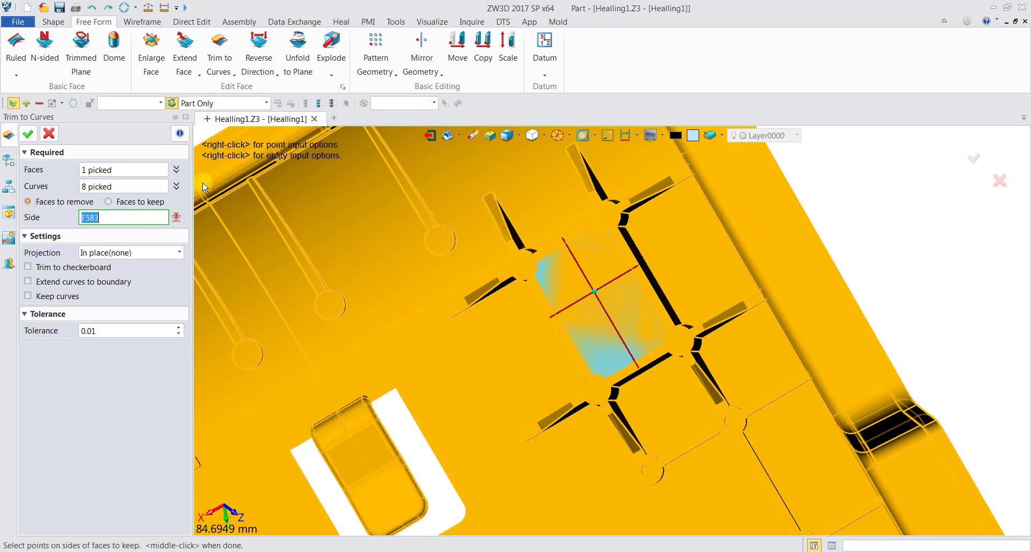
pyautogui.click(29, 135)
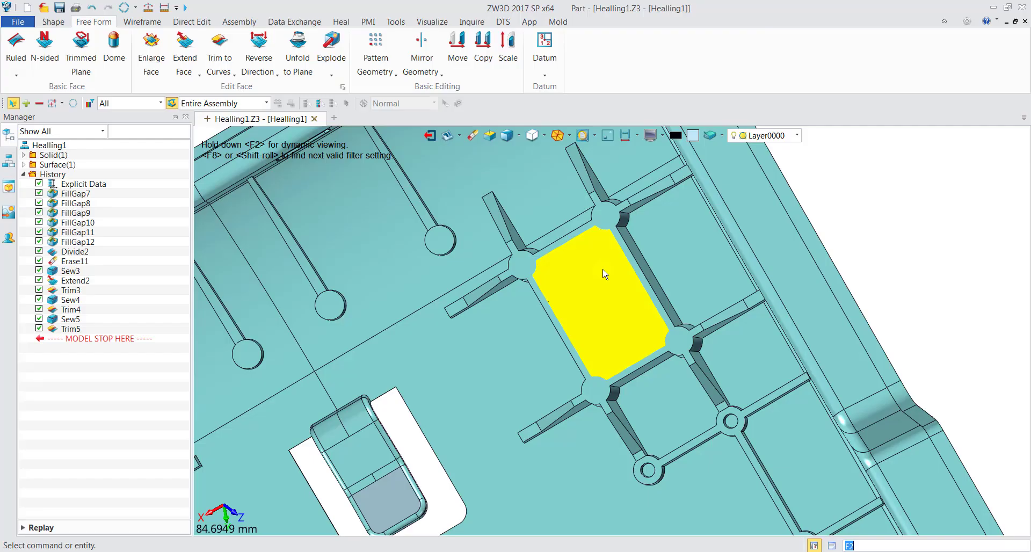
# - Combine the main part with the rib cell's separate shape using the Remove operation, with the main part as base, at tolerance 0.01
pyautogui.click(603, 272)
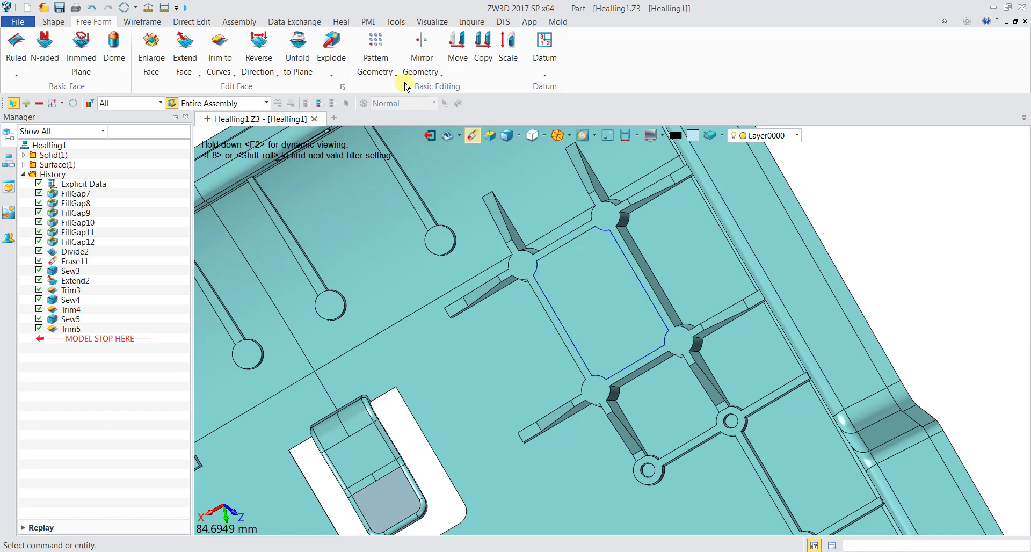
pyautogui.click(50, 23)
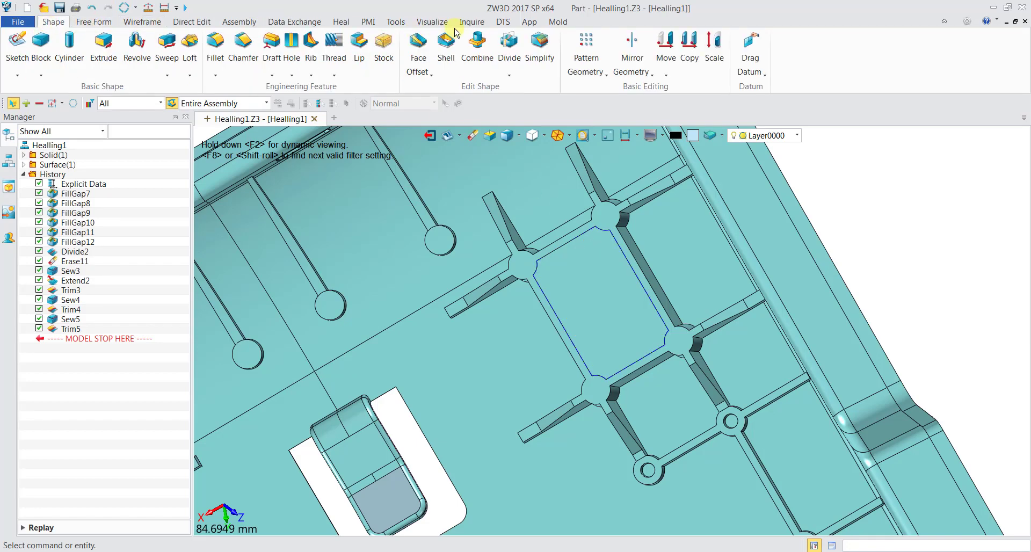
pyautogui.click(477, 47)
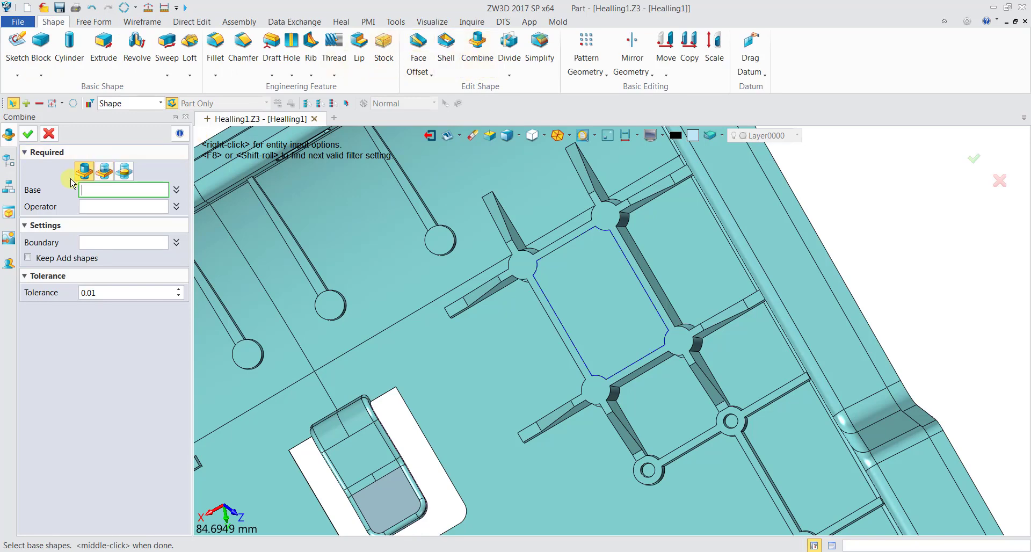
pyautogui.click(105, 171)
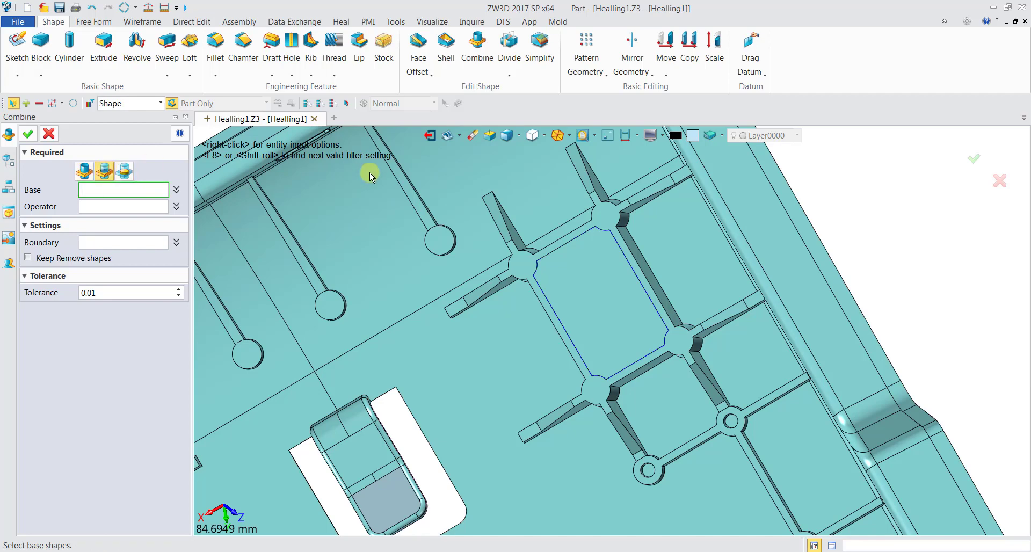
pyautogui.click(432, 228)
pyautogui.click(471, 291)
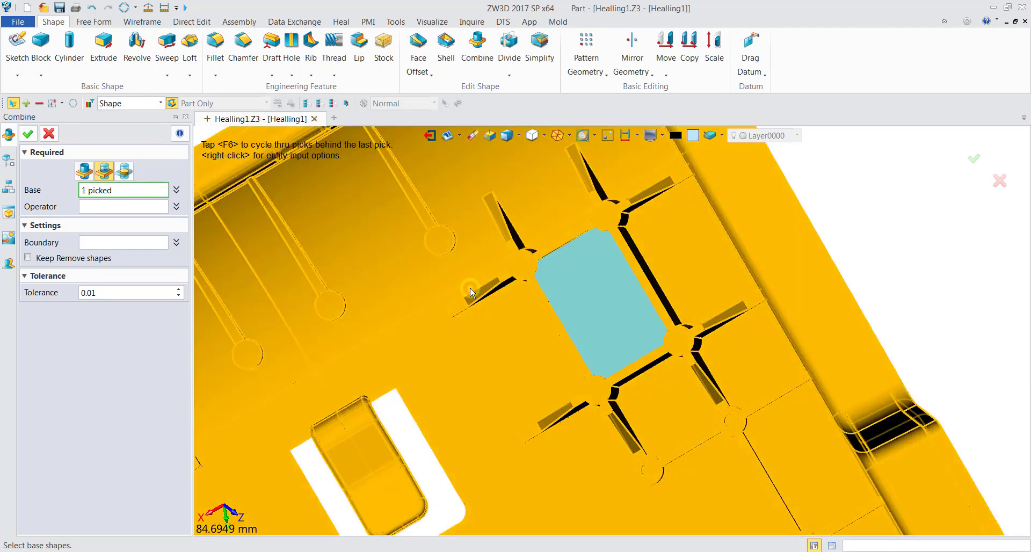
pyautogui.click(91, 205)
pyautogui.click(609, 275)
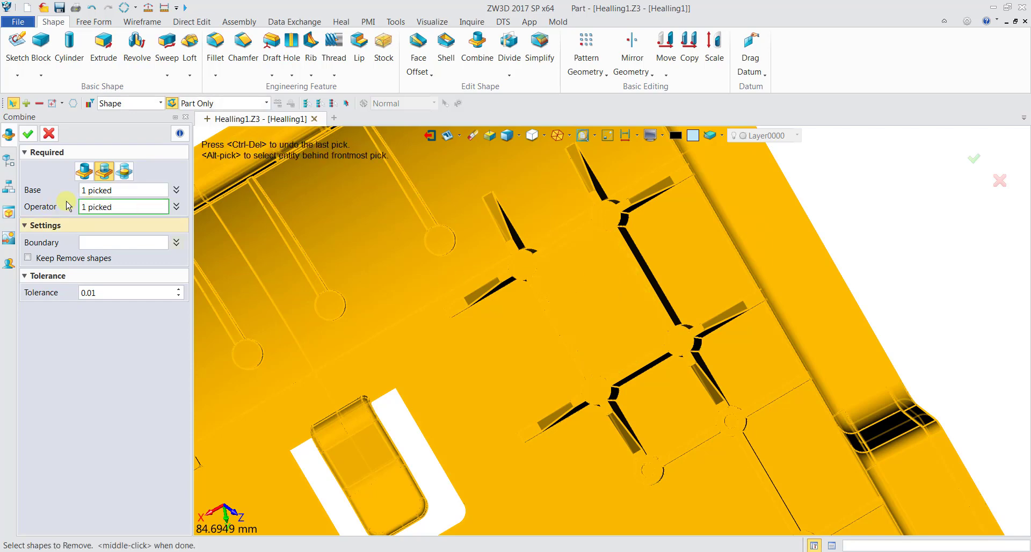
pyautogui.click(27, 135)
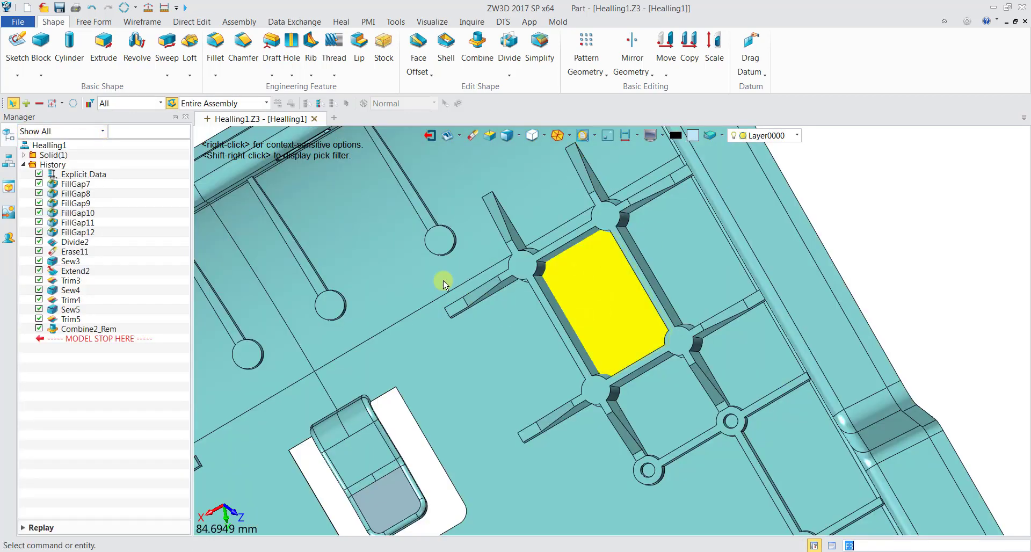
# - Undo the Combine, redo it to compare the rib cell with and without it, and undo it again
pyautogui.click(92, 7)
pyautogui.moveTo(613, 345); pyautogui.dragTo(506, 265, button='middle')
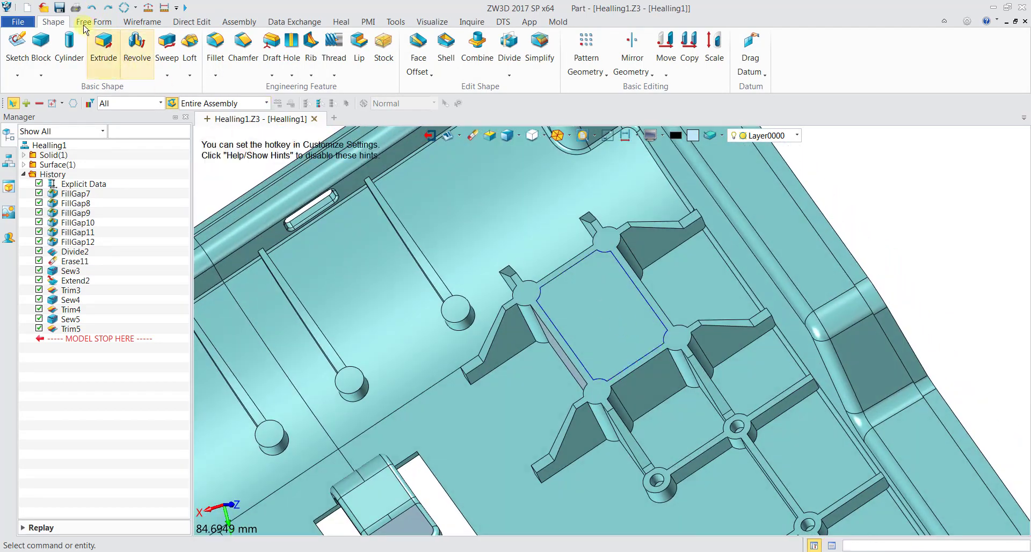
pyautogui.click(110, 7)
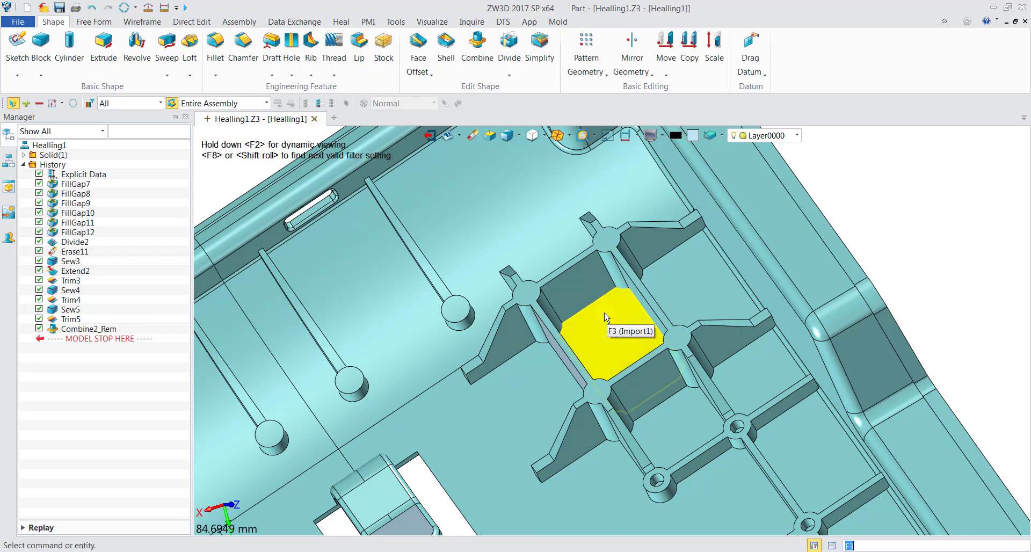
pyautogui.moveTo(612, 322); pyautogui.dragTo(611, 349, button='middle')
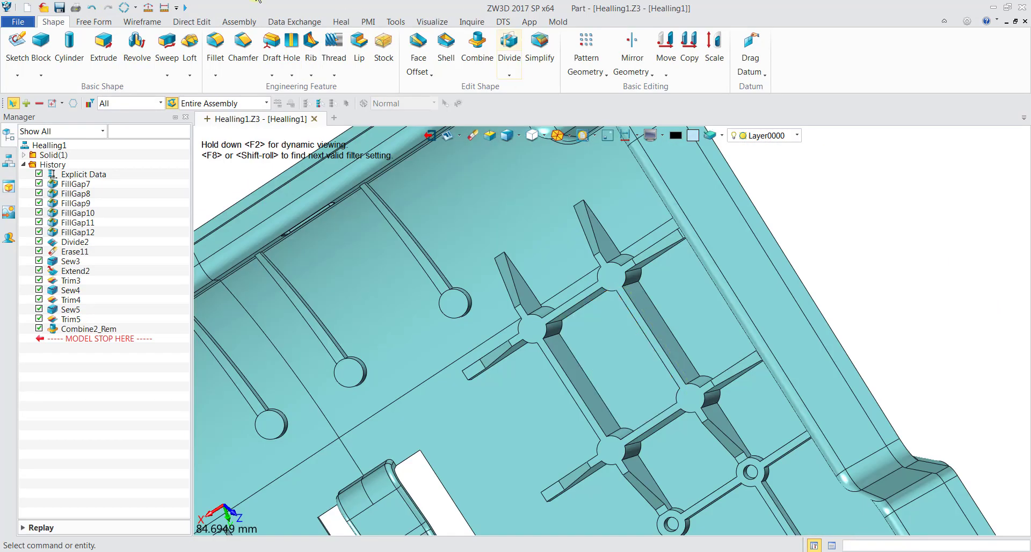
pyautogui.click(91, 9)
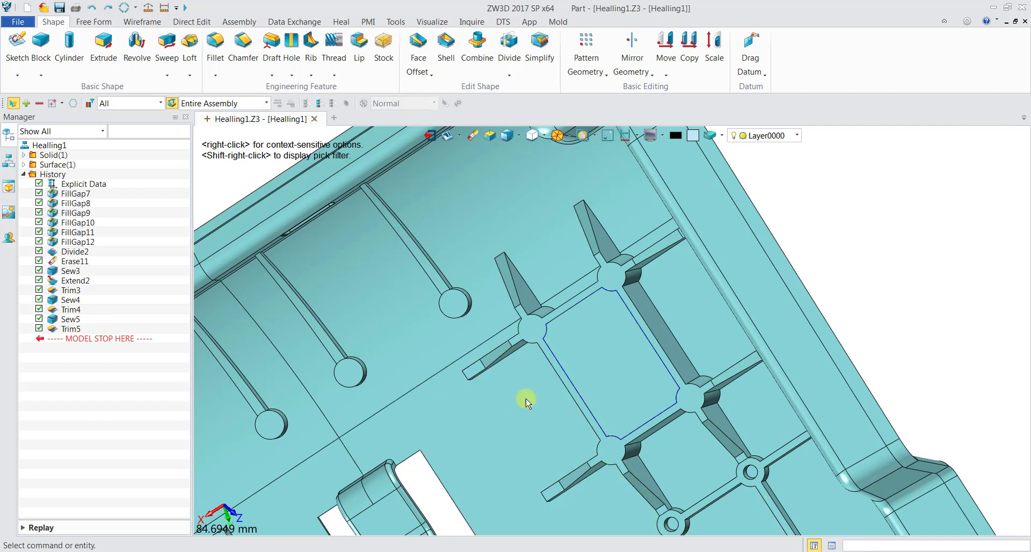
pyautogui.moveTo(526, 402); pyautogui.dragTo(545, 407, button='middle')
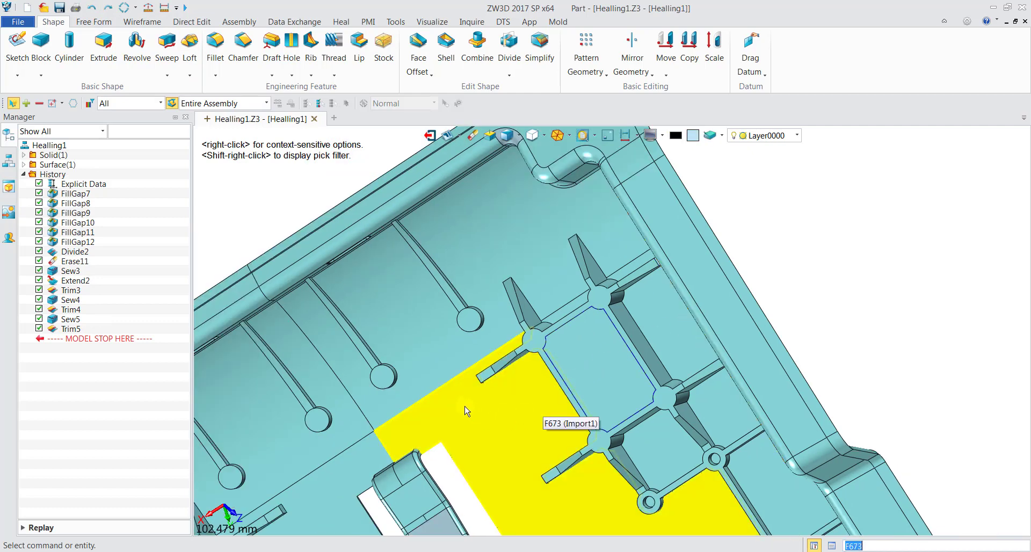
# - Explode the single face covering the rectangular rib cell from the part and delete it
pyautogui.click(338, 22)
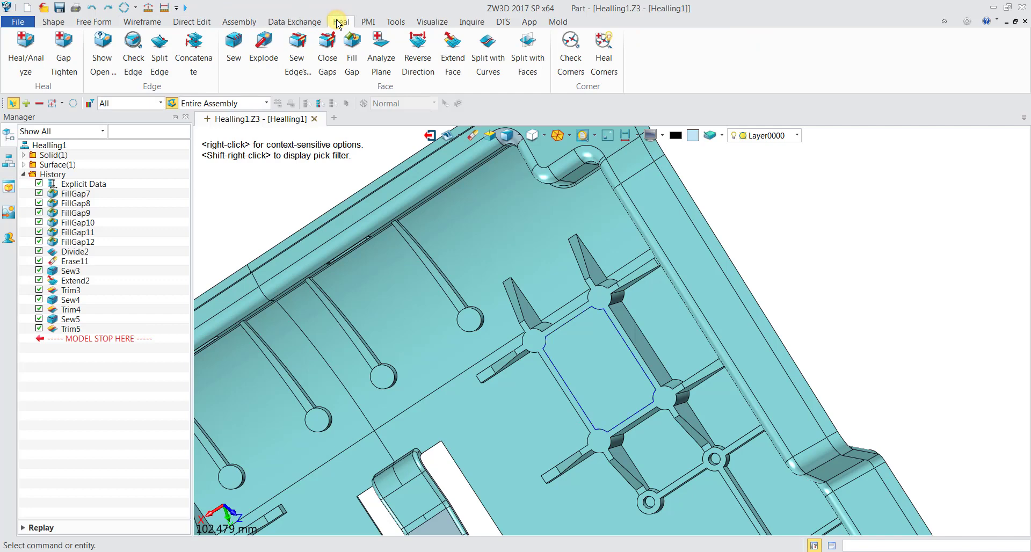
pyautogui.click(263, 53)
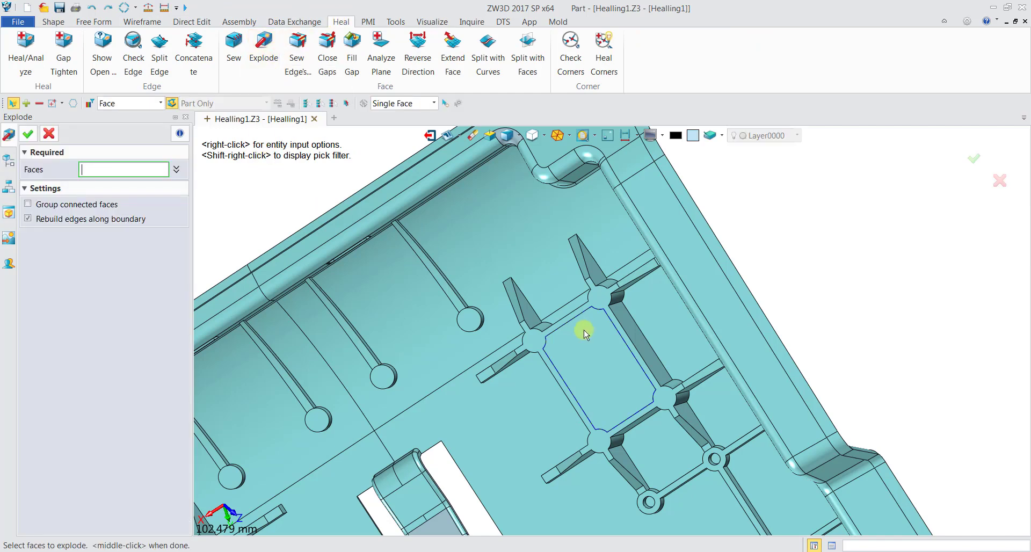
pyautogui.click(589, 352)
pyautogui.click(589, 352)
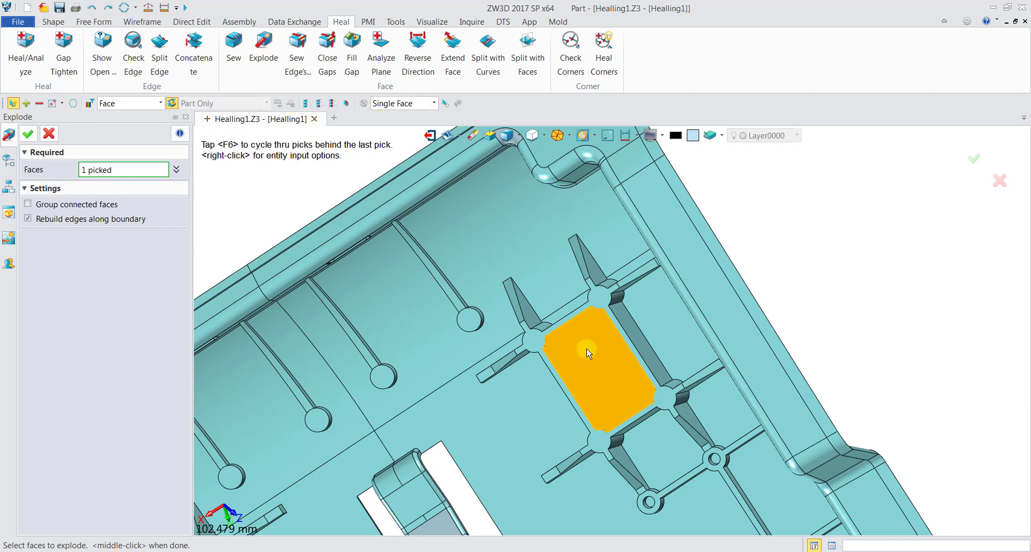
pyautogui.click(28, 134)
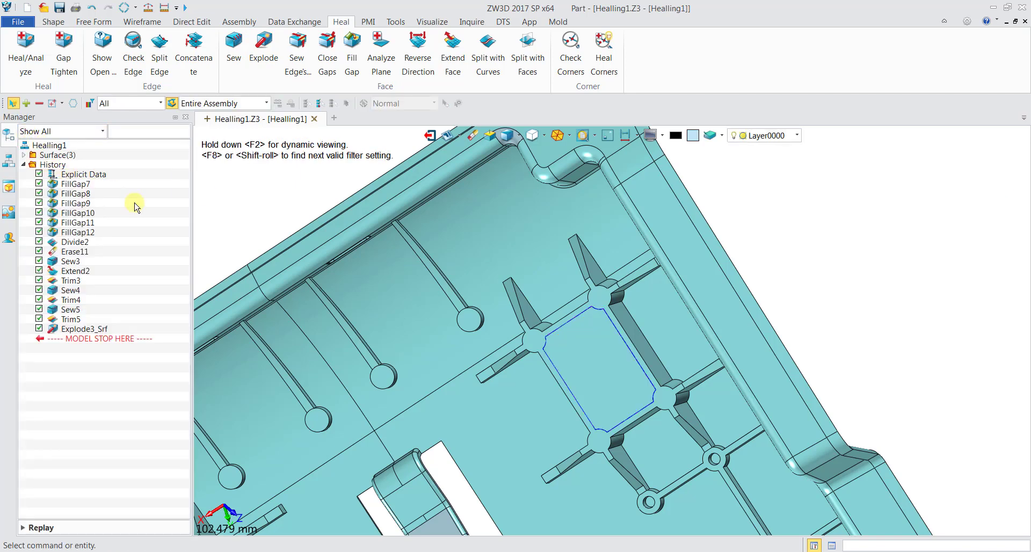
pyautogui.click(600, 361)
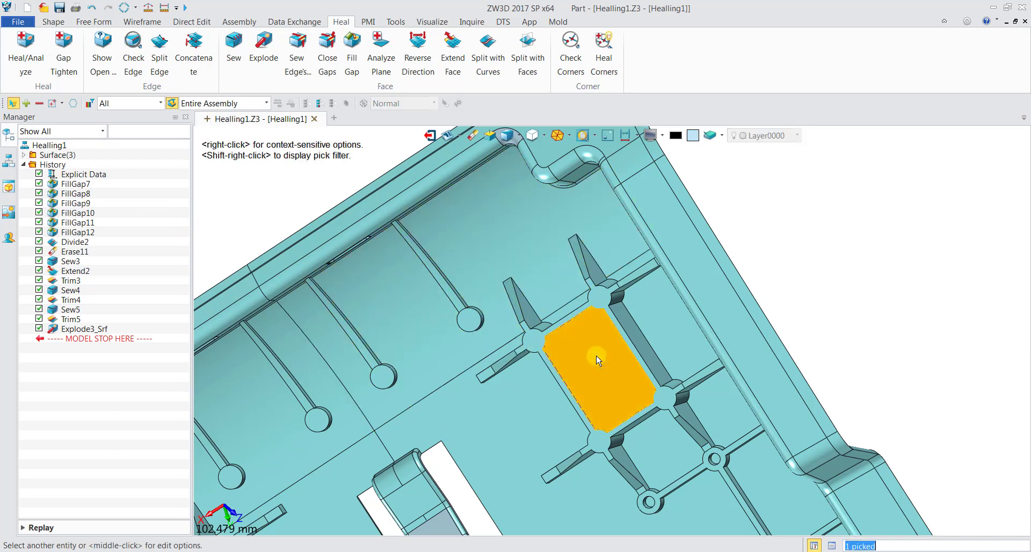
pyautogui.press('Delete')
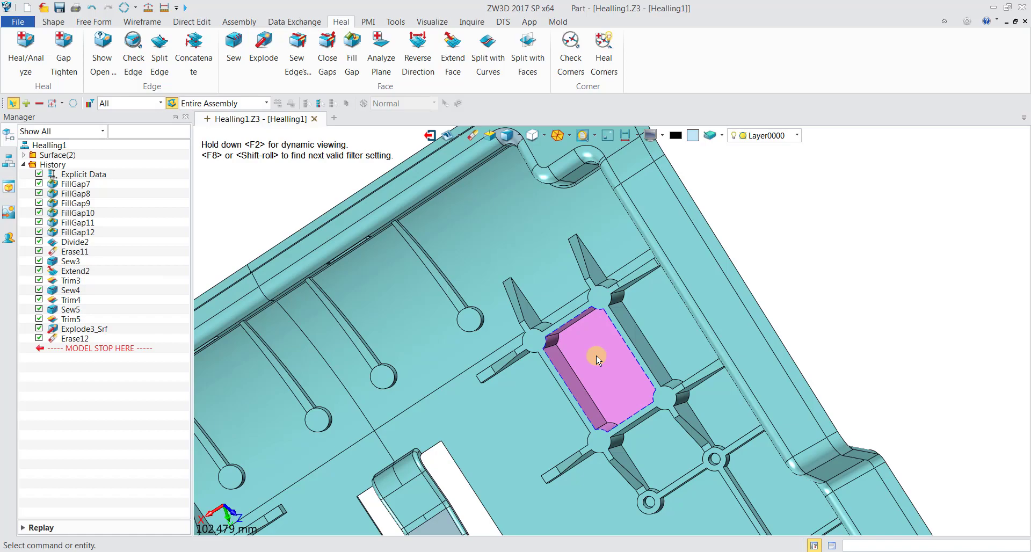
# - Sew the rib cell's inner shape to the main part at tolerance 0.01 with multiple edge matching enabled
pyautogui.moveTo(598, 360); pyautogui.dragTo(626, 321, button='middle')
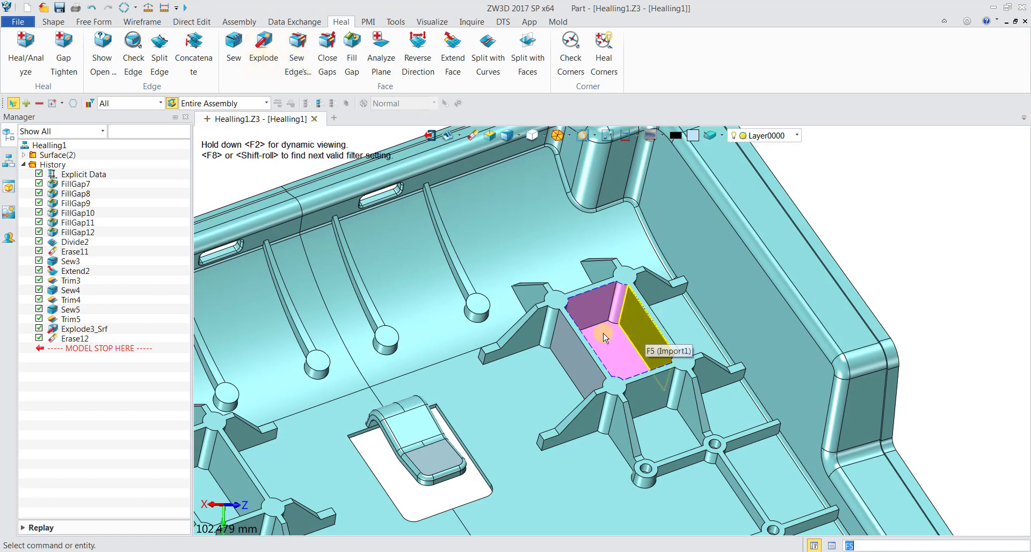
pyautogui.moveTo(605, 337); pyautogui.dragTo(553, 346, button='middle')
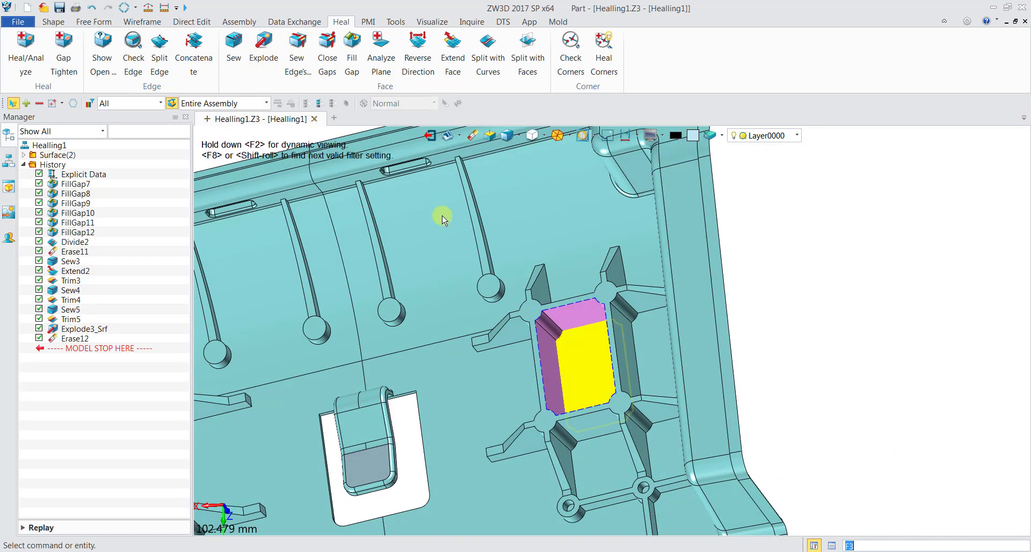
pyautogui.click(233, 48)
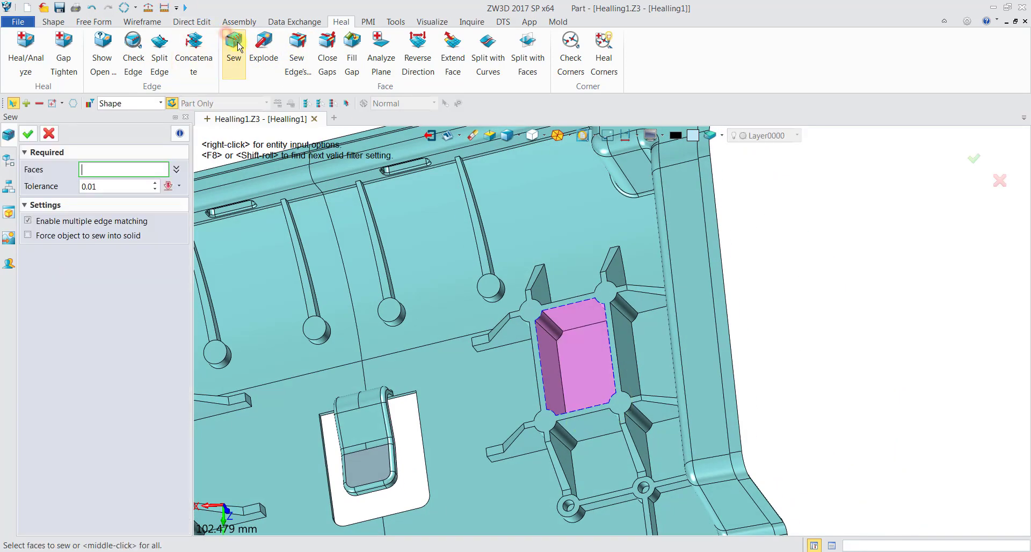
pyautogui.click(593, 359)
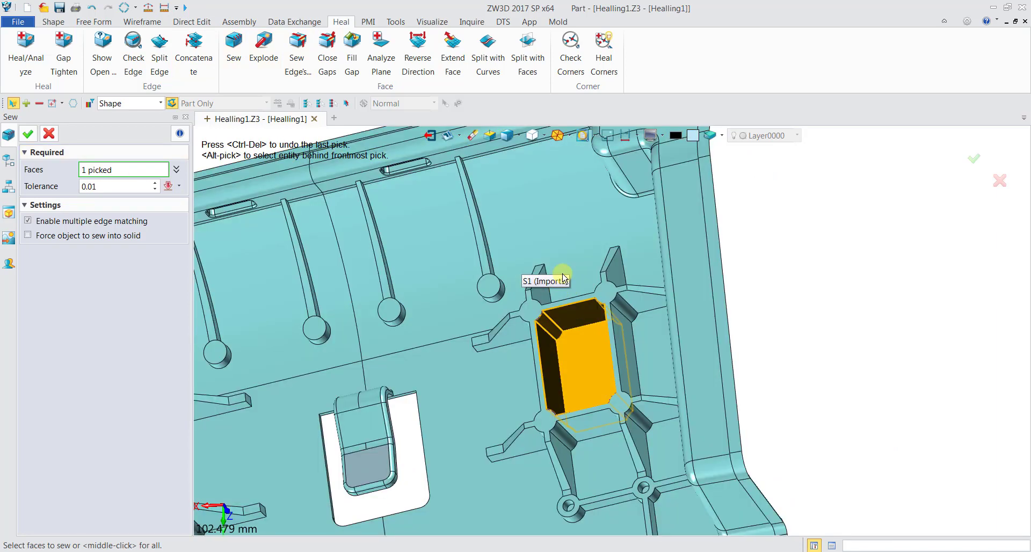
pyautogui.click(563, 277)
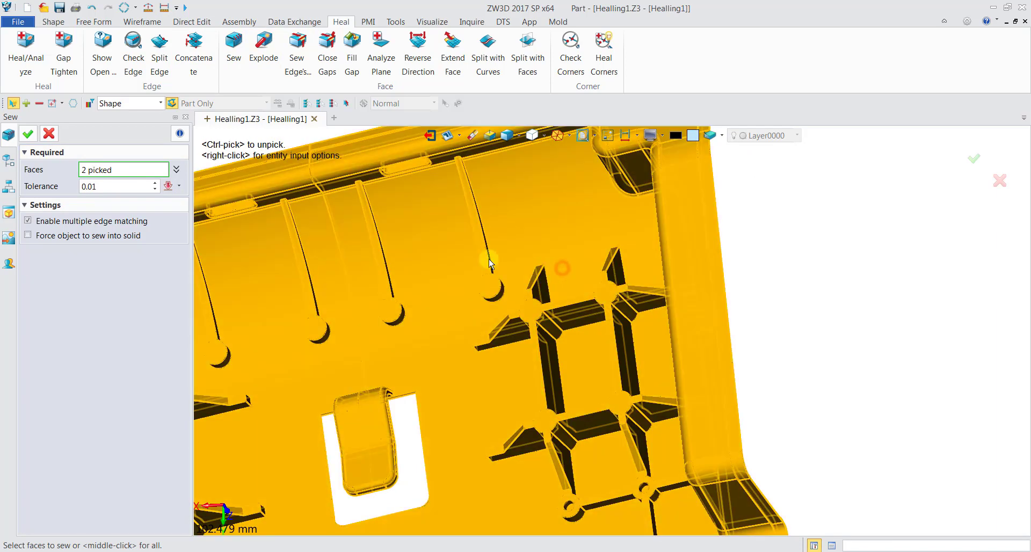
pyautogui.click(14, 135)
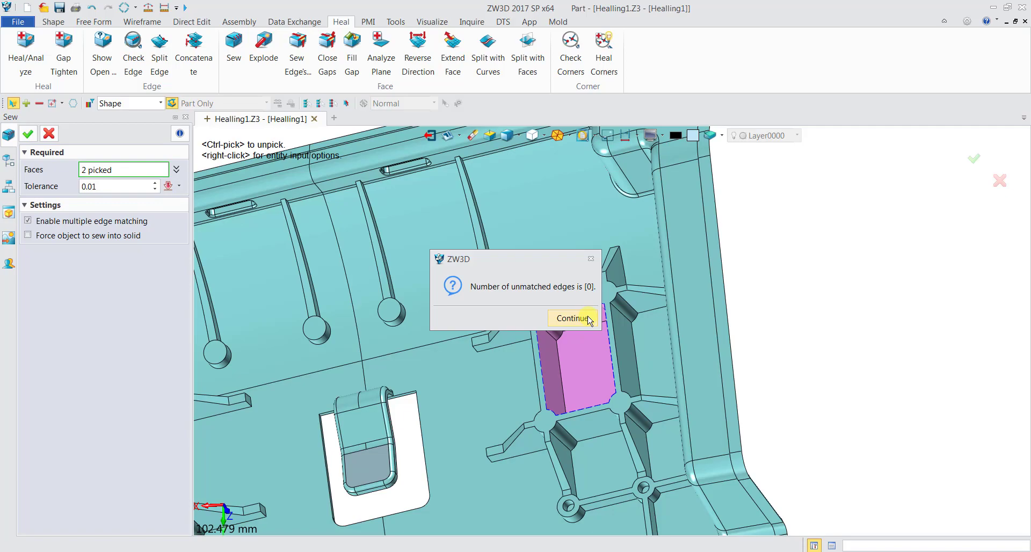
pyautogui.click(589, 319)
# - Inspect the sewn rib cell and the part's overall underside, and check the whole part with Show Open Edges
pyautogui.scroll(2, 383, 427)
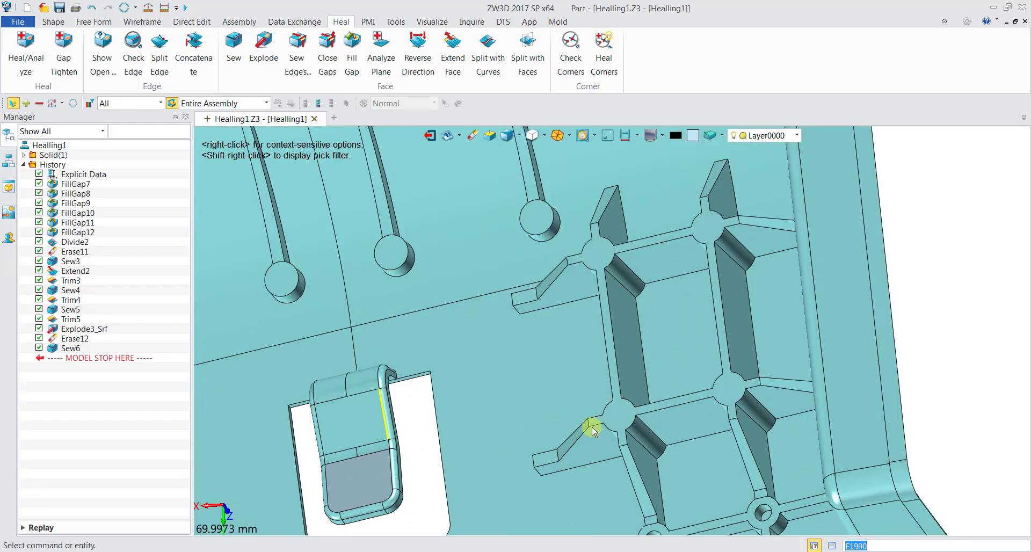
pyautogui.moveTo(593, 430)
pyautogui.mouseDown(button='middle')
pyautogui.moveTo(591, 414)
pyautogui.moveTo(609, 433)
pyautogui.mouseUp(button='middle')
pyautogui.moveTo(528, 383); pyautogui.dragTo(566, 417, button='right')
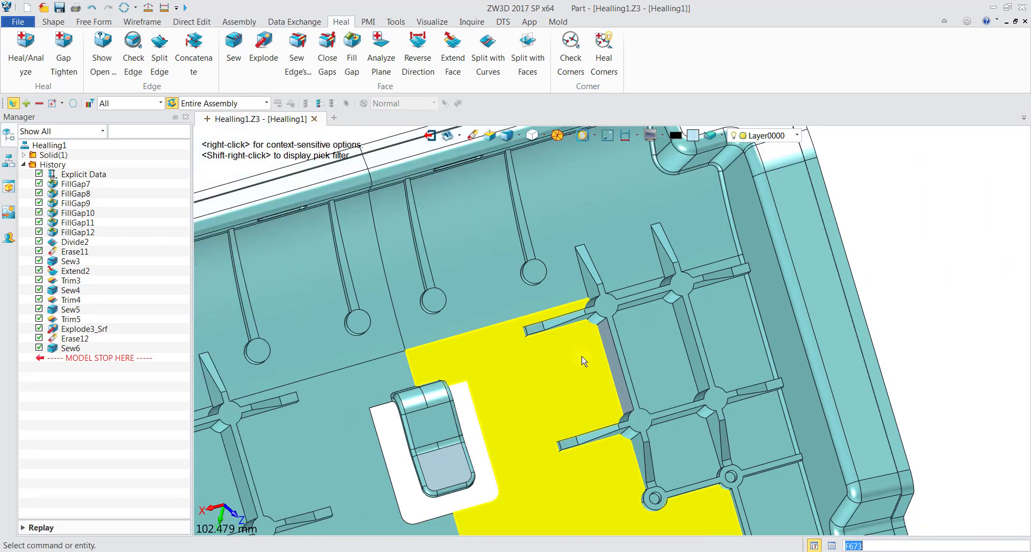
pyautogui.scroll(-7, 584, 361)
pyautogui.scroll(4, 510, 489)
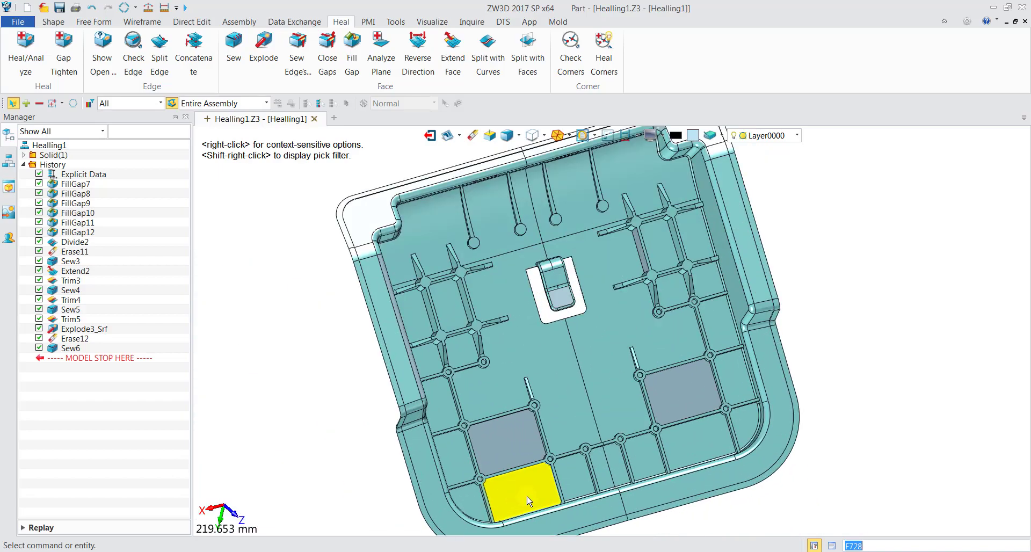
pyautogui.scroll(3, 538, 497)
pyautogui.scroll(-4, 543, 494)
pyautogui.moveTo(543, 495); pyautogui.dragTo(538, 432, button='right')
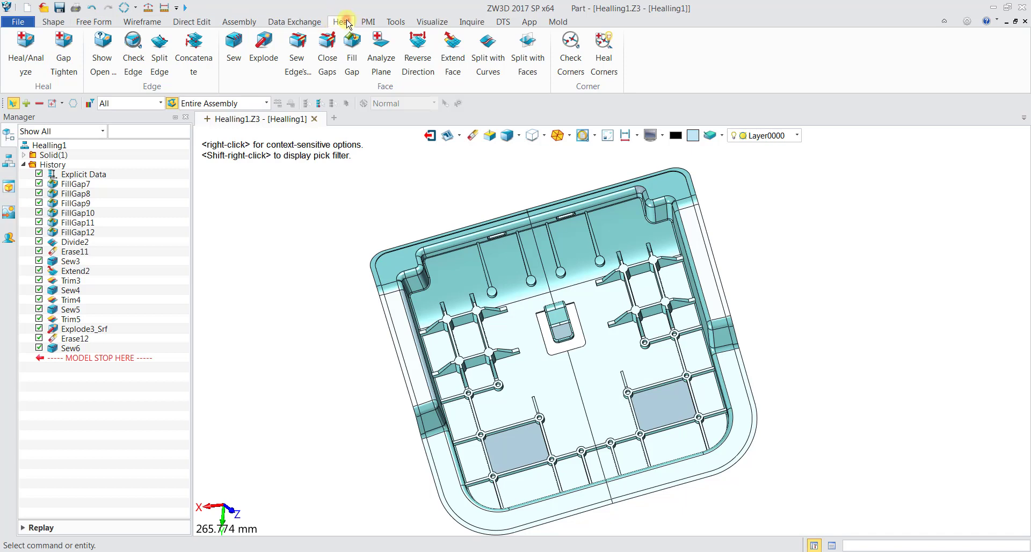
pyautogui.click(103, 54)
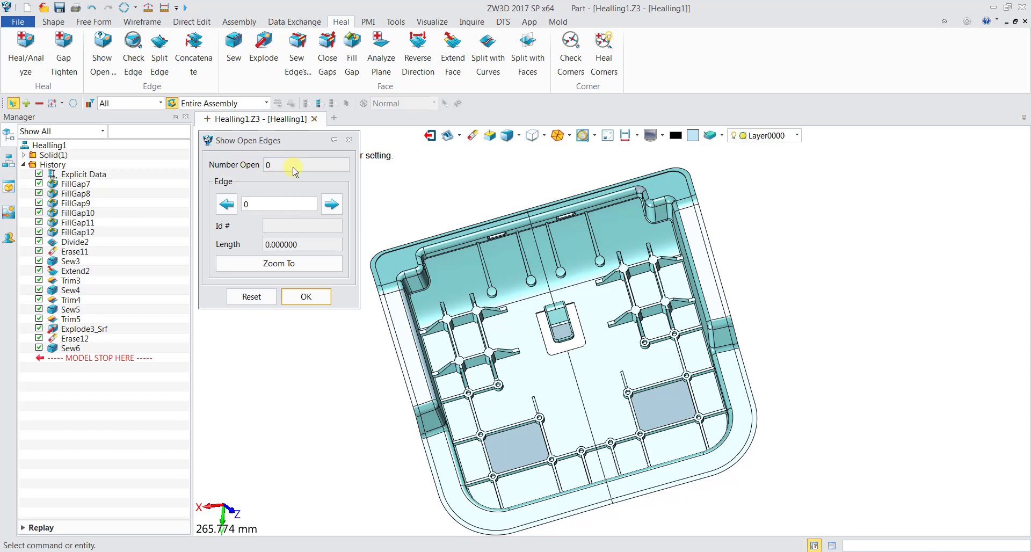
pyautogui.click(331, 204)
pyautogui.click(304, 297)
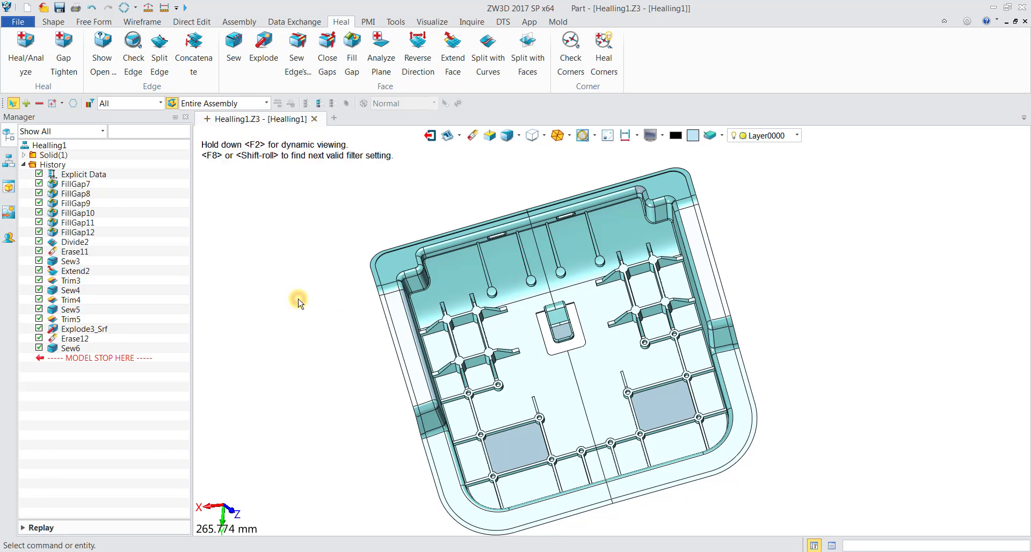